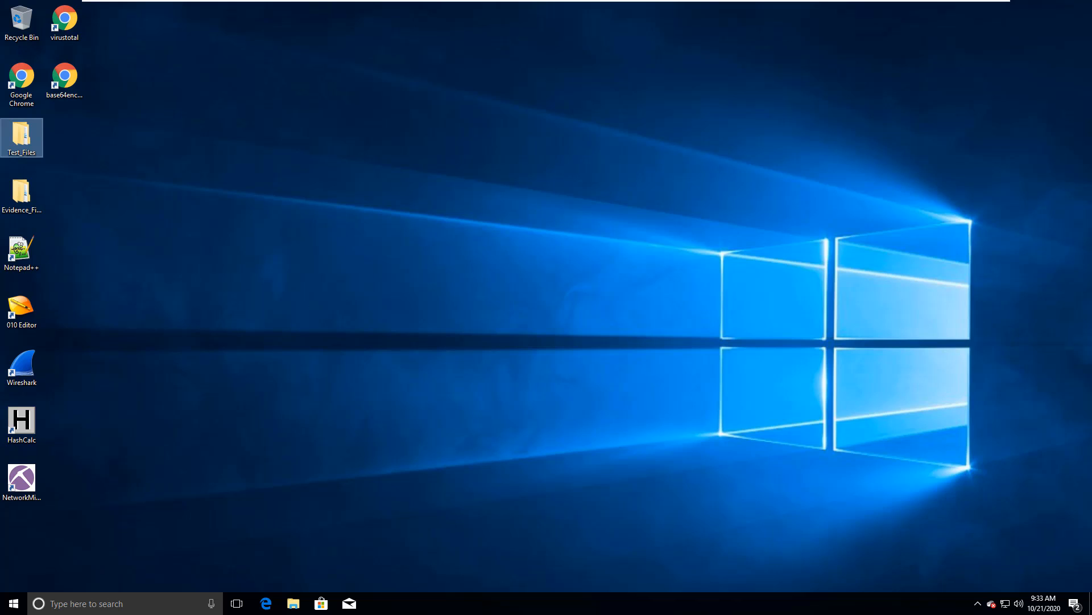
- Launch 010 Editor, dismissing the repository history, and check for program updates
{"action": "double_click", "coordinate": [24, 307]}
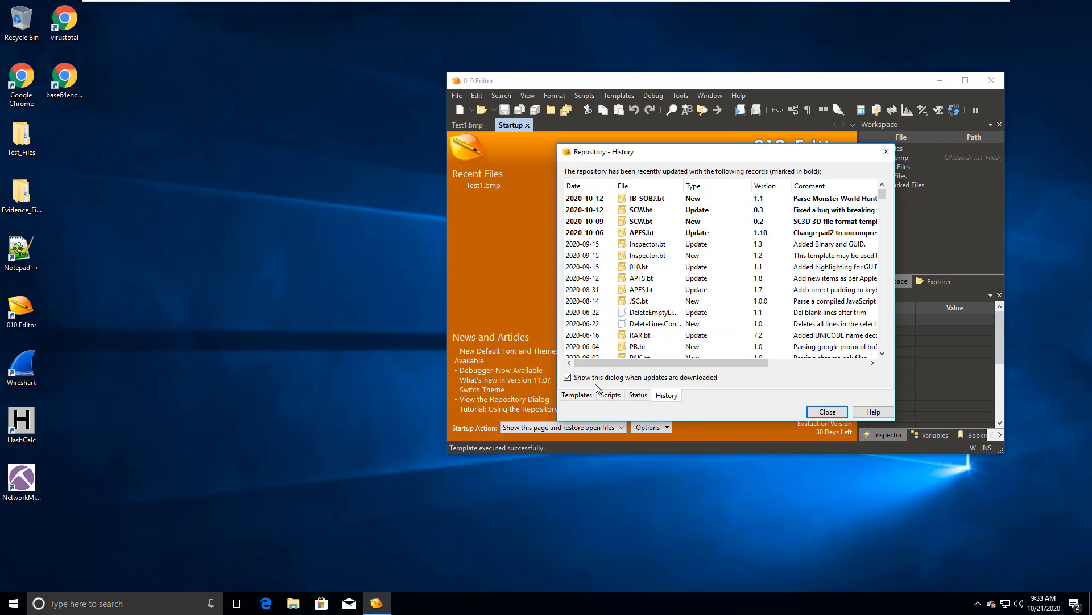
{"action": "left_click", "coordinate": [826, 412]}
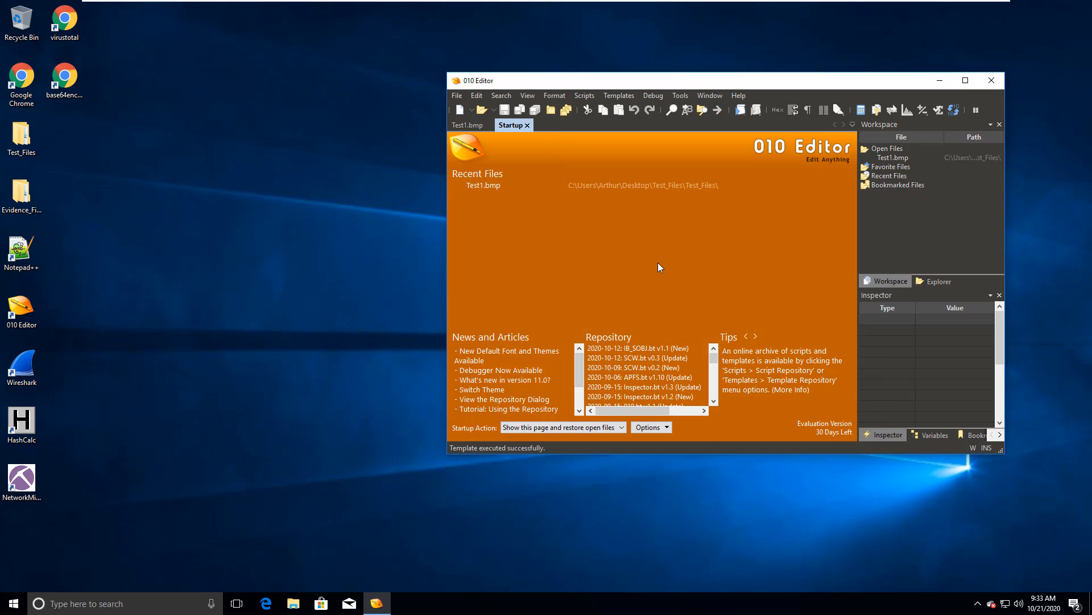
{"action": "left_click", "coordinate": [743, 96]}
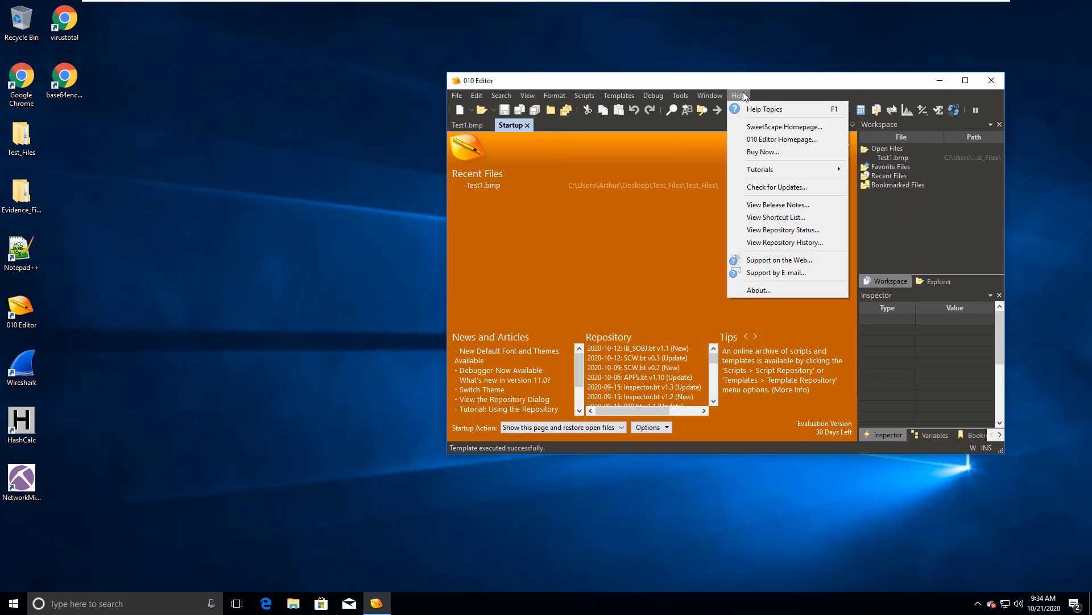
{"action": "left_click", "coordinate": [770, 187]}
{"action": "left_click", "coordinate": [817, 285]}
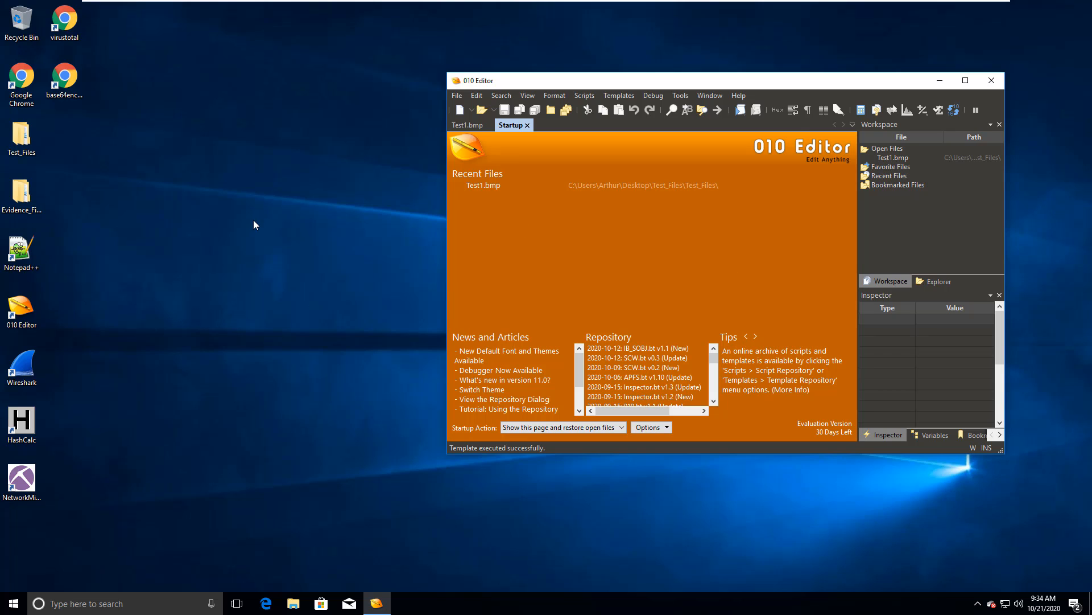
- Open the nested Test_Files folder from the desktop and enlarge its window to show all files with their types and sizes
{"action": "left_click", "coordinate": [19, 142]}
{"action": "double_click", "coordinate": [20, 142]}
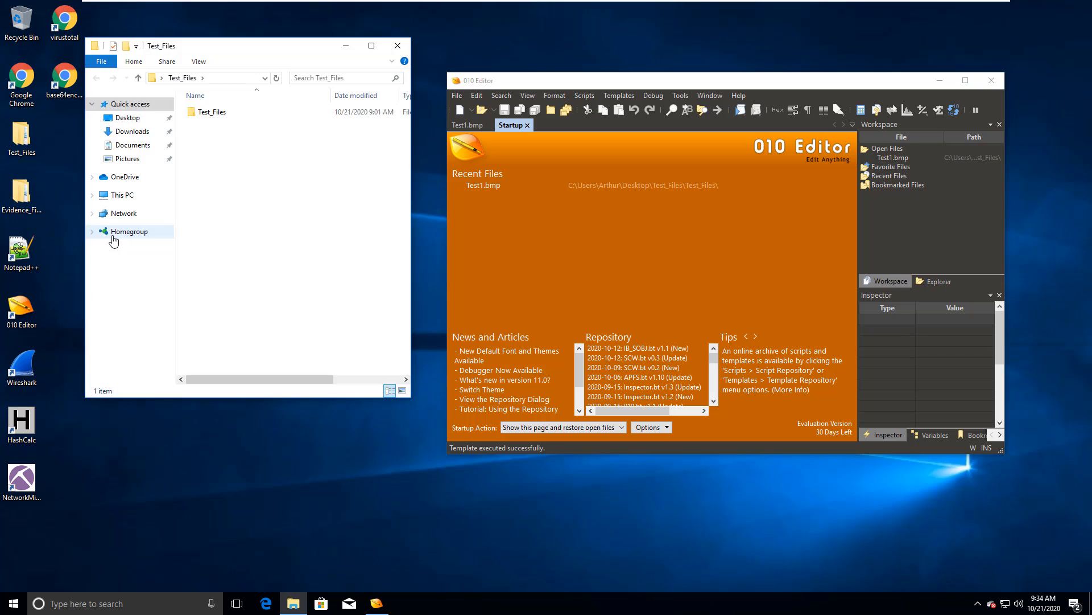
{"action": "double_click", "coordinate": [216, 114]}
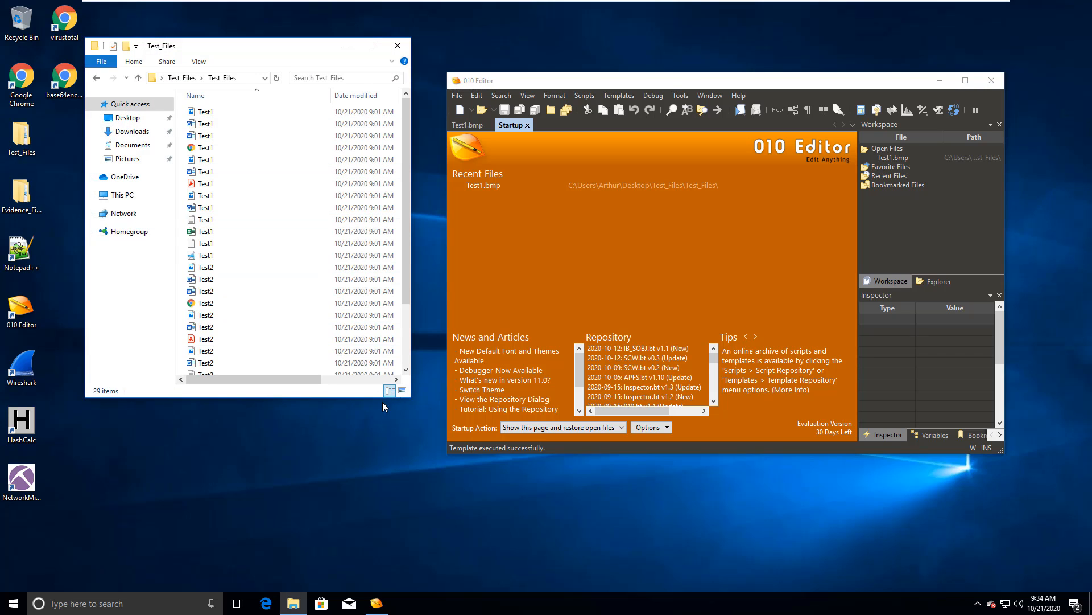
{"action": "left_click_drag", "start_coordinate": [409, 397], "coordinate": [709, 468]}
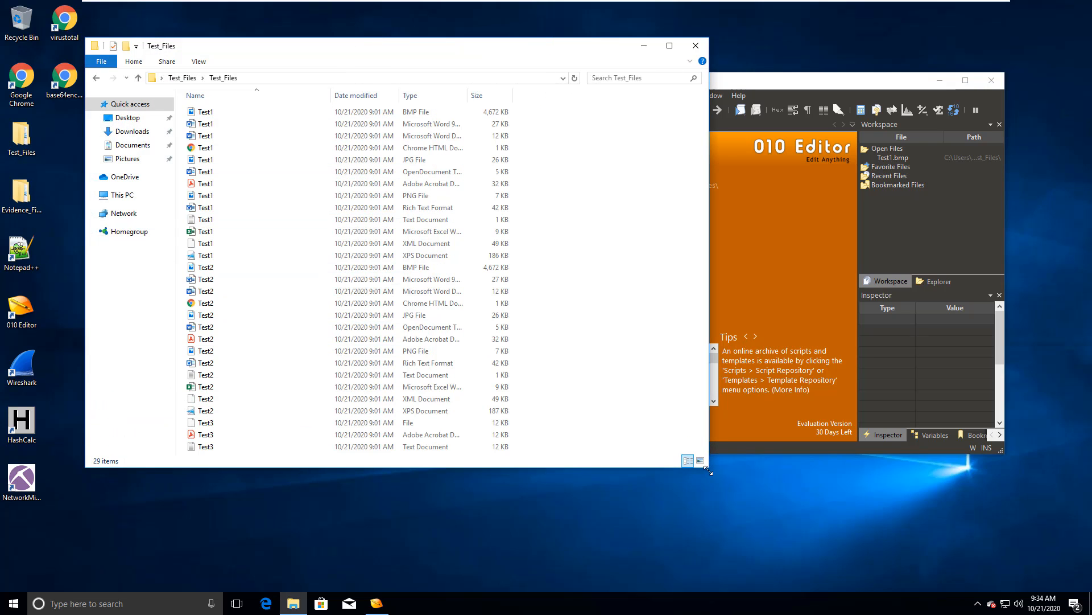
- Show file name extensions in the Test_Files folder and narrow its window to uncover more of the hex editor
{"action": "left_click", "coordinate": [435, 112]}
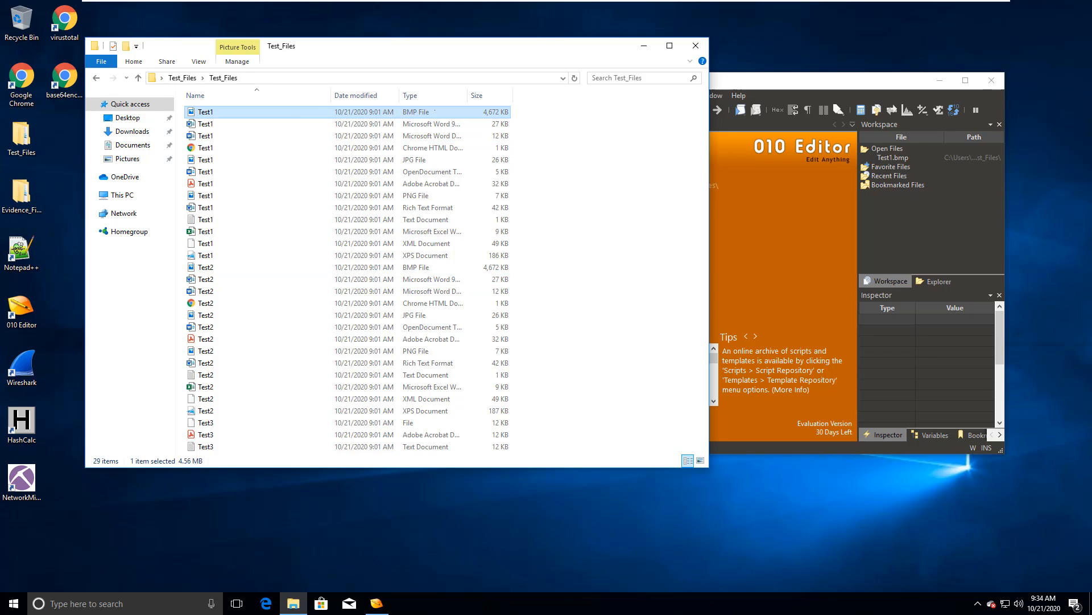
{"action": "left_click", "coordinate": [199, 62]}
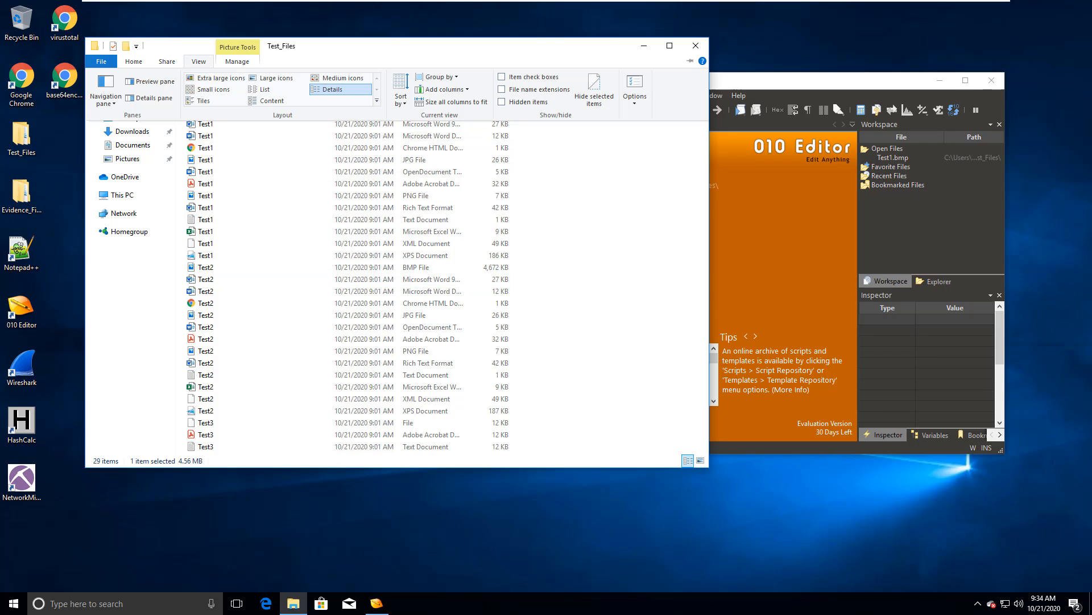
{"action": "left_click", "coordinate": [502, 90]}
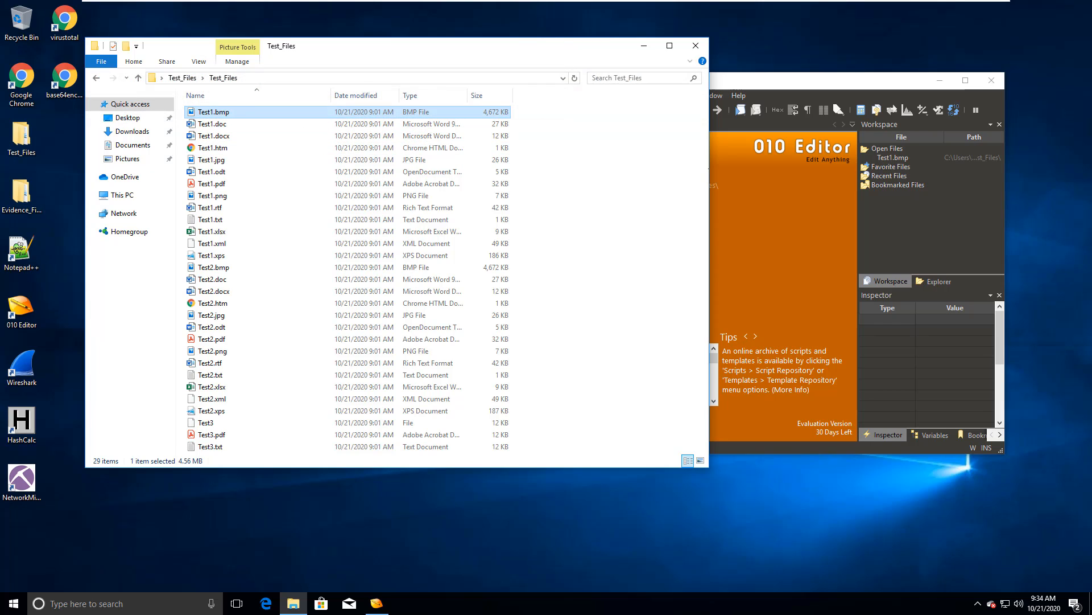
{"action": "left_click_drag", "start_coordinate": [709, 169], "coordinate": [525, 169]}
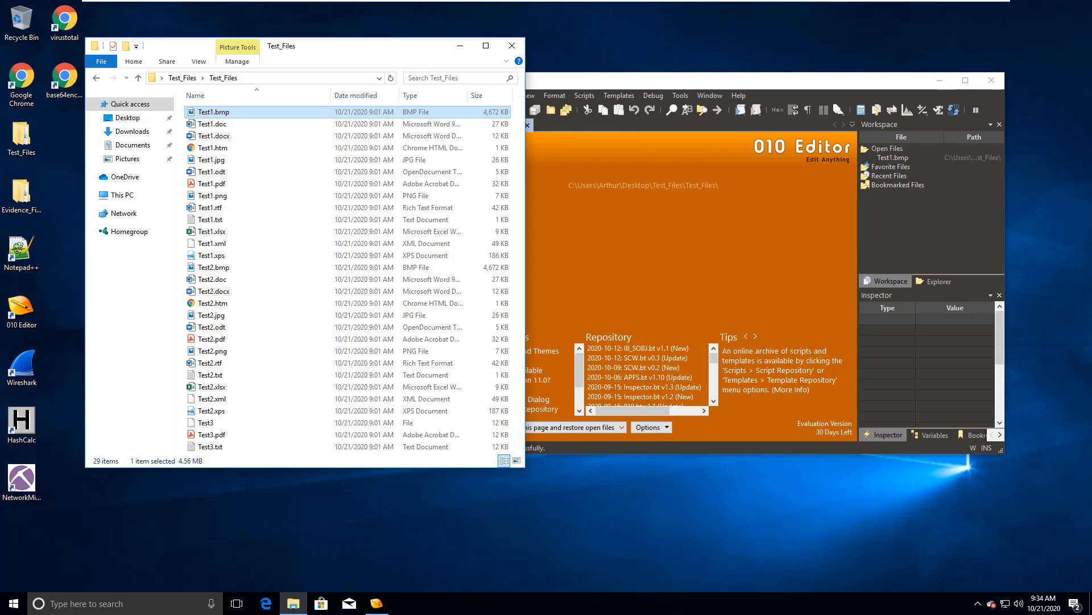
- In 010 Editor, decline a second window for Test1.bmp and close both the Test1.bmp file and the Startup page
{"action": "left_click", "coordinate": [662, 81]}
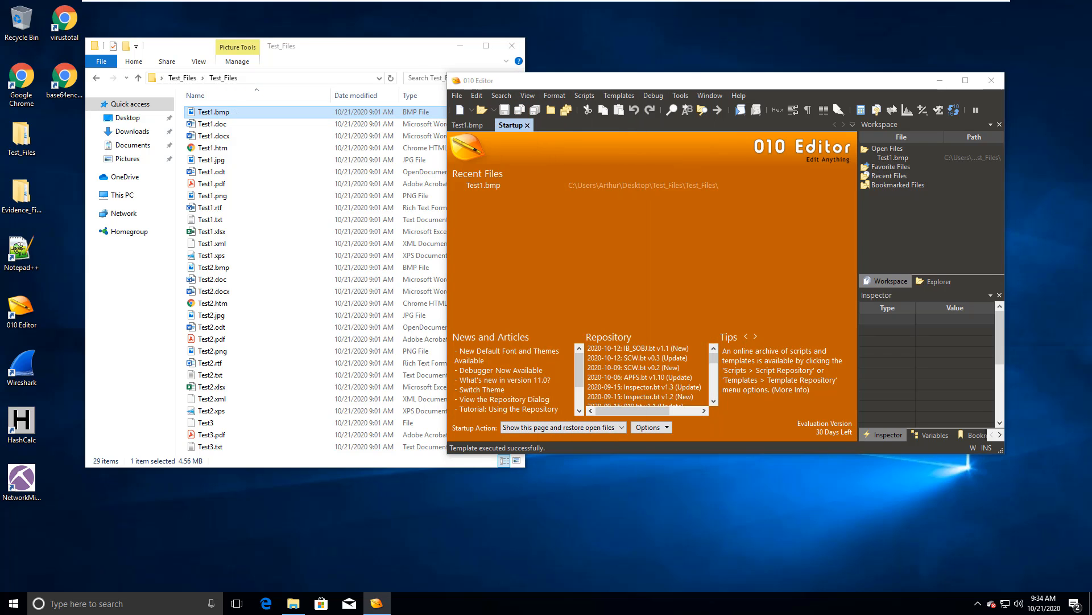
{"action": "left_click_drag", "start_coordinate": [237, 113], "coordinate": [575, 290]}
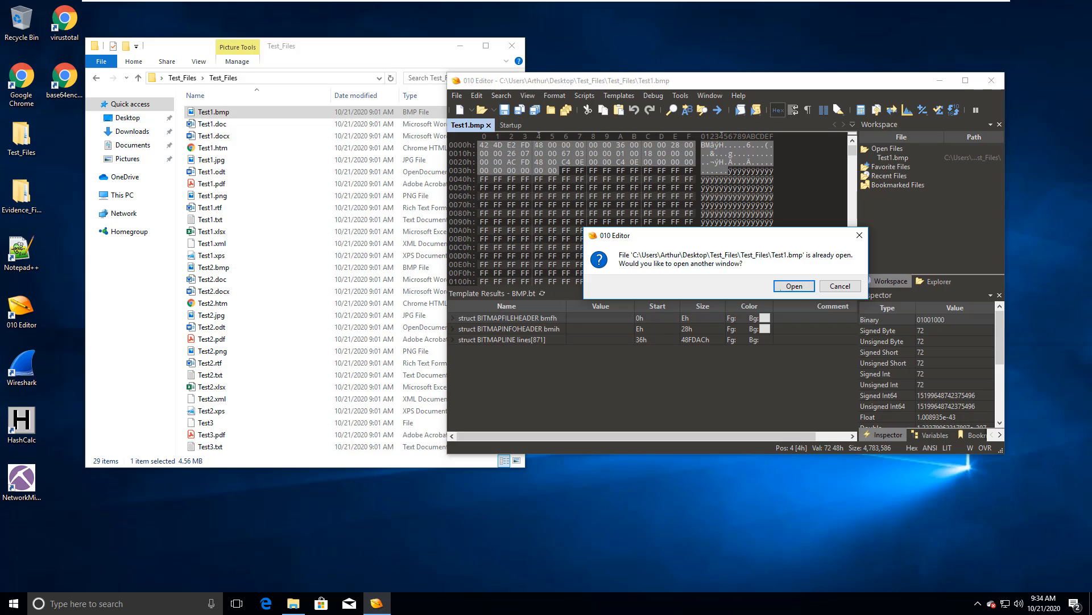
{"action": "left_click", "coordinate": [840, 286]}
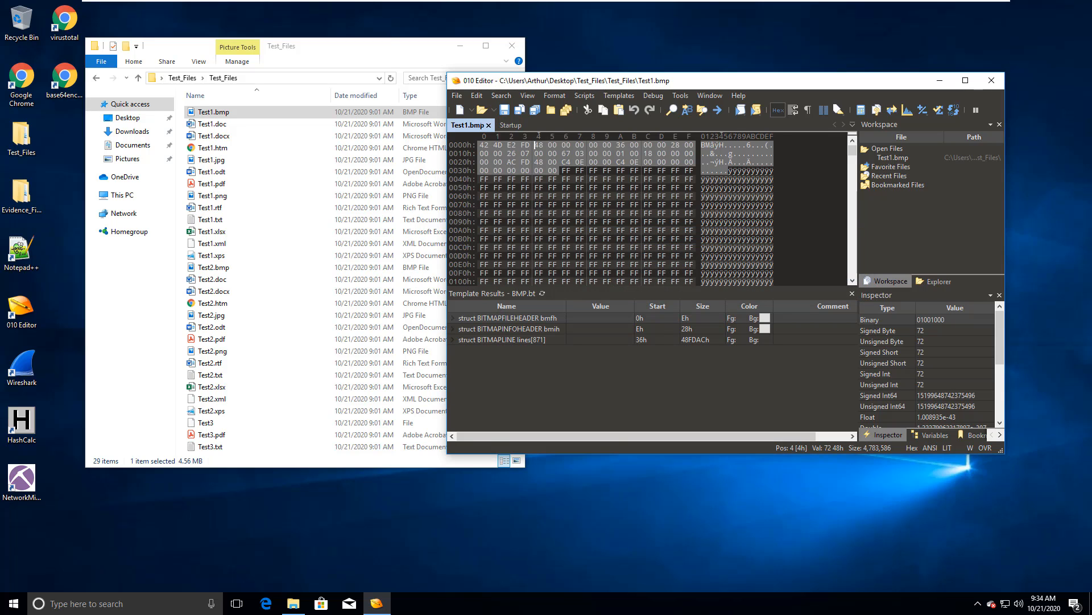
{"action": "left_click", "coordinate": [489, 125]}
{"action": "left_click", "coordinate": [480, 125]}
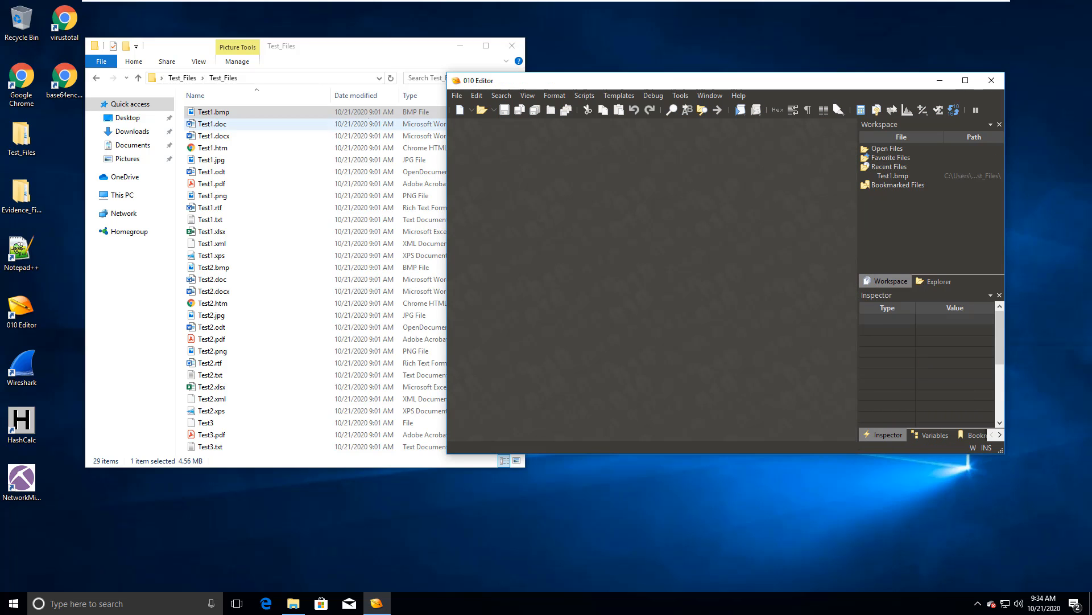
- Load Test1.bmp and Test1.doc from the folder into the hex editor and select the first four bytes of each
{"action": "left_click_drag", "start_coordinate": [213, 112], "coordinate": [513, 211]}
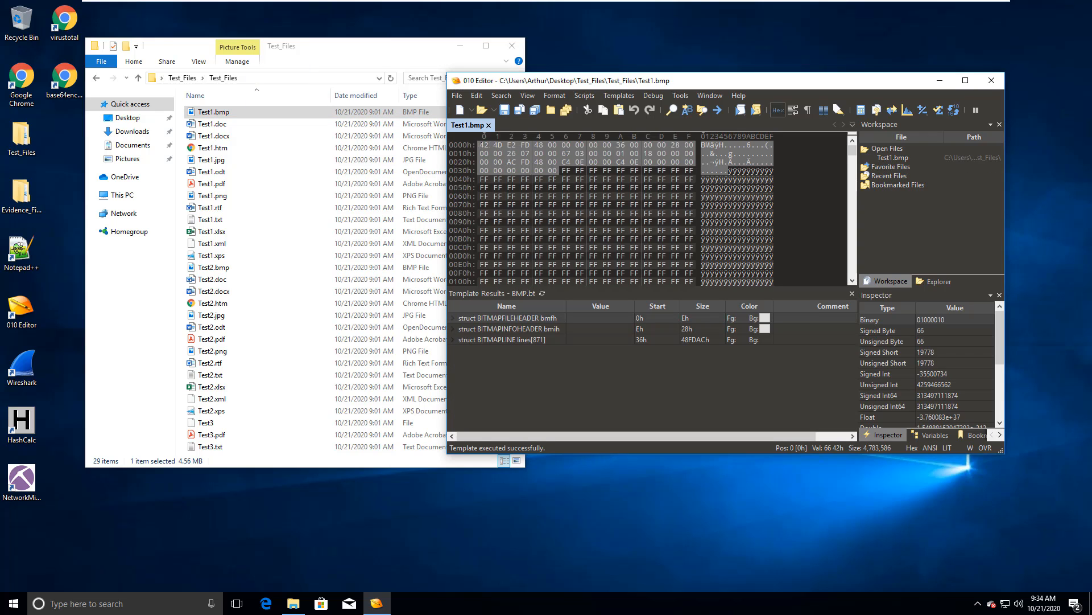
{"action": "left_click_drag", "start_coordinate": [483, 145], "coordinate": [538, 139]}
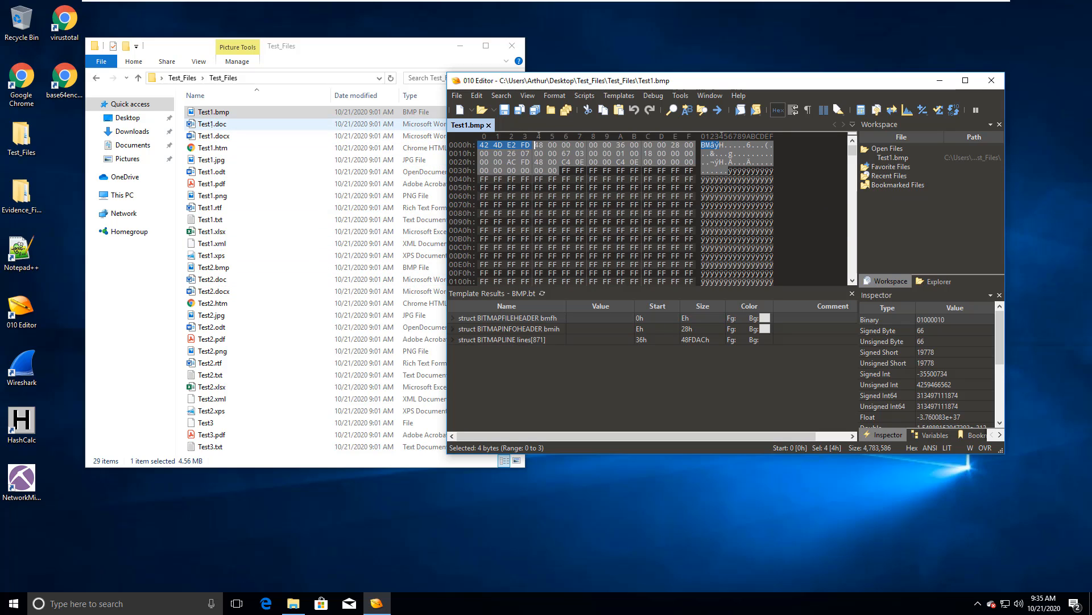
{"action": "left_click_drag", "start_coordinate": [211, 123], "coordinate": [580, 149]}
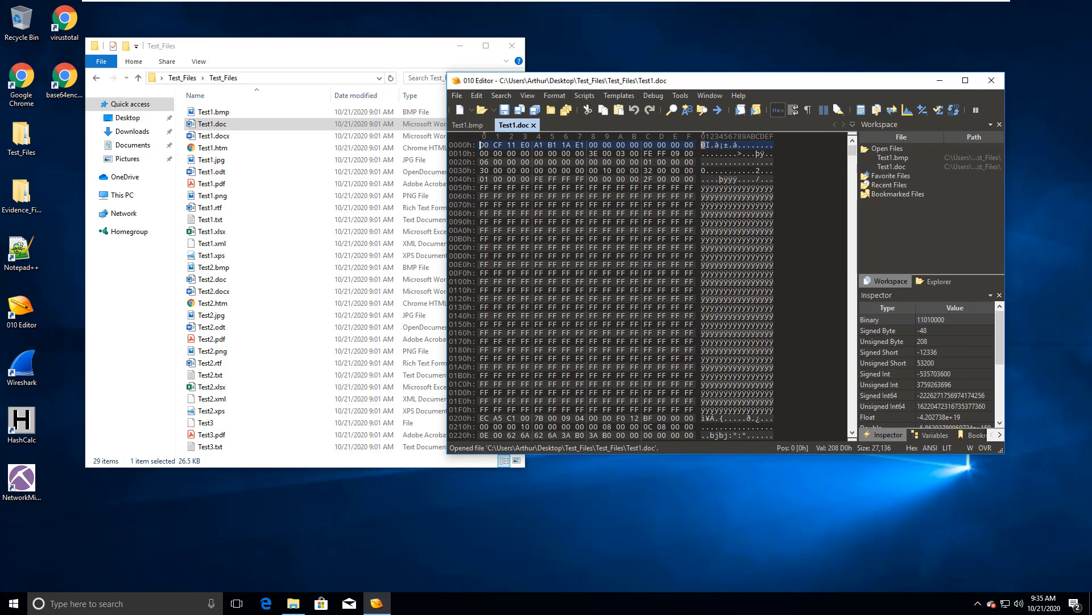
{"action": "left_click_drag", "start_coordinate": [482, 144], "coordinate": [535, 145]}
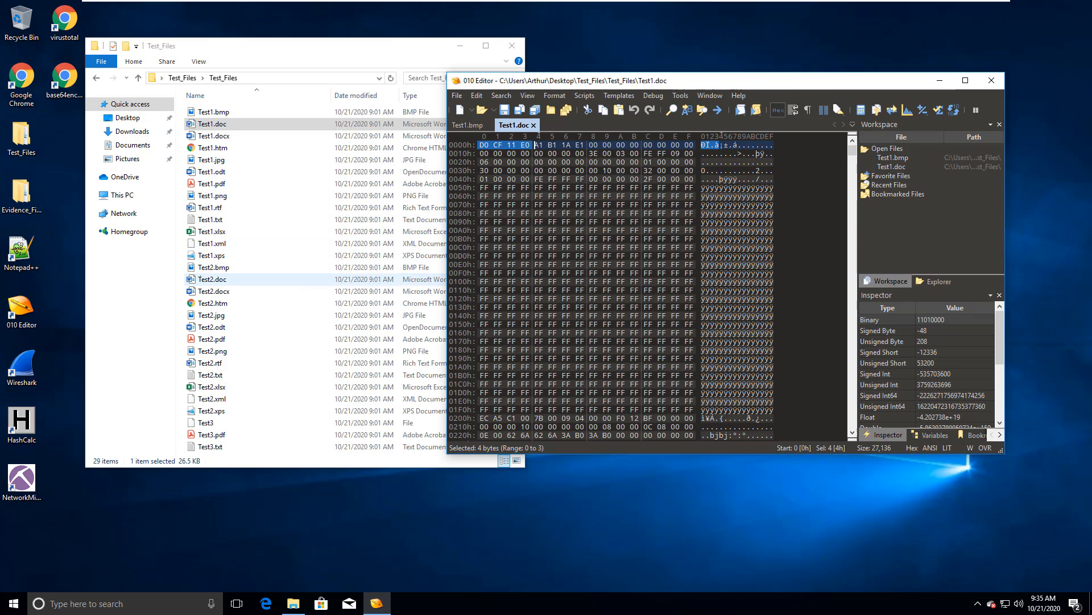
- Move the hex editor aside, load Test2.bmp from the folder and close Test1.doc
{"action": "left_click", "coordinate": [214, 267]}
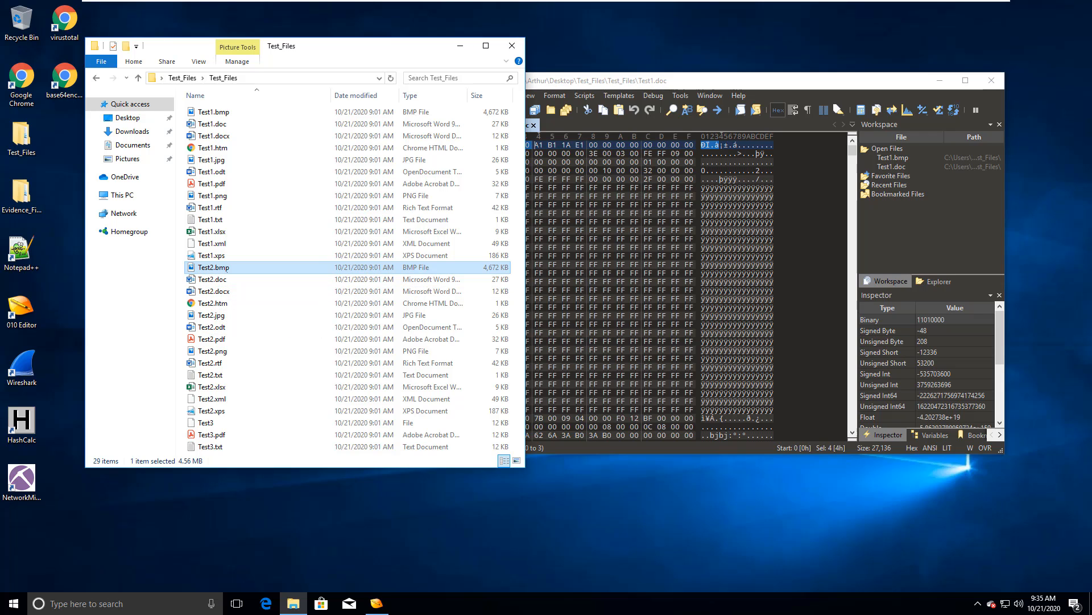
{"action": "left_click_drag", "start_coordinate": [799, 81], "coordinate": [857, 77]}
{"action": "left_click_drag", "start_coordinate": [214, 267], "coordinate": [620, 122]}
{"action": "left_click", "coordinate": [577, 121]}
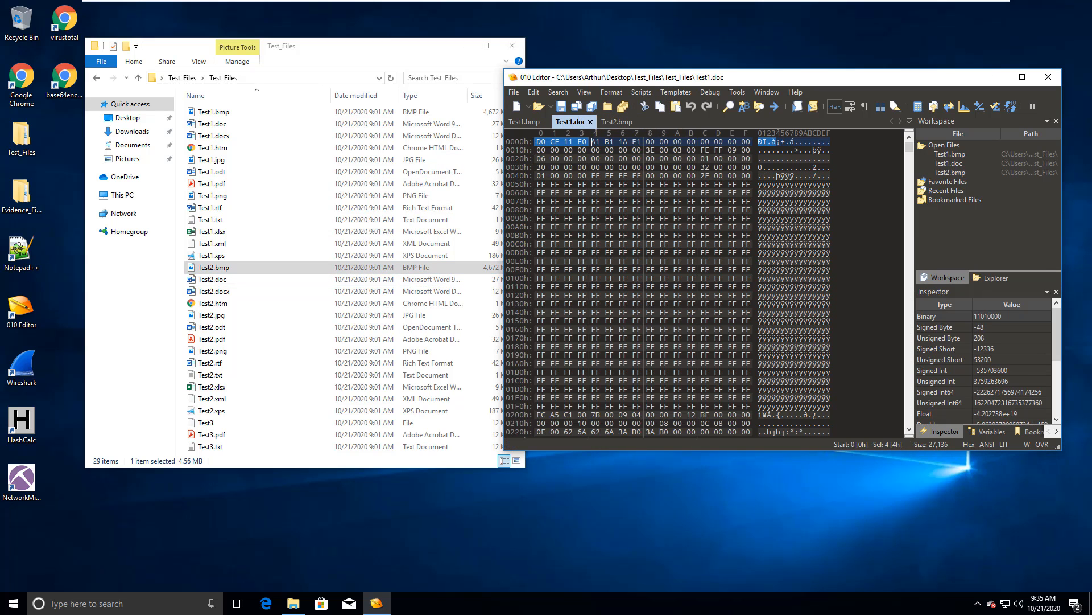
{"action": "left_click", "coordinate": [590, 122]}
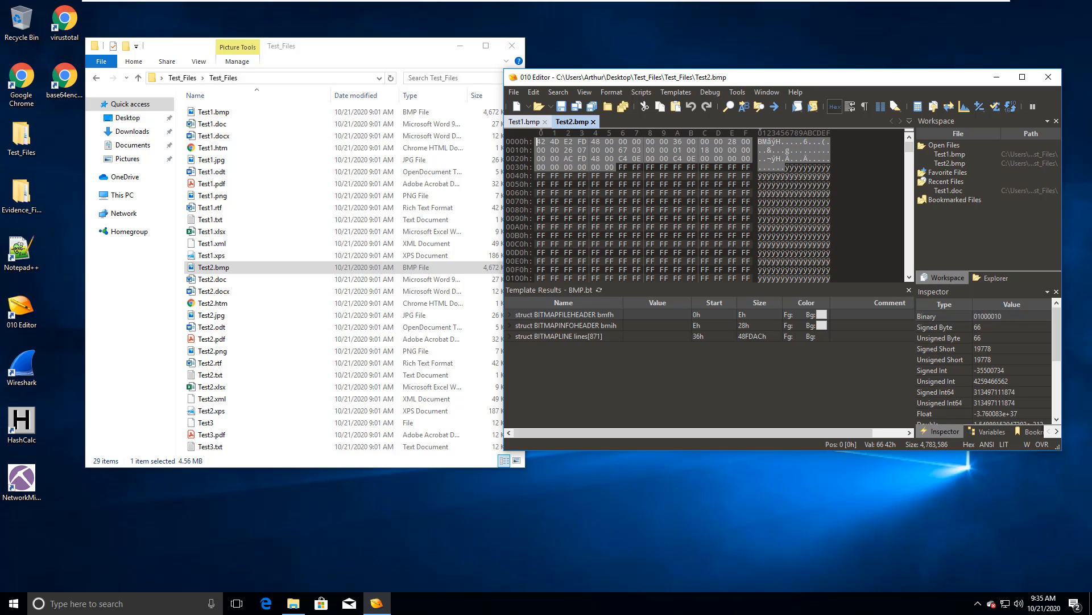
- Compare the header bytes of Test1.bmp and Test2.bmp by alternating between the two files
{"action": "left_click", "coordinate": [524, 122]}
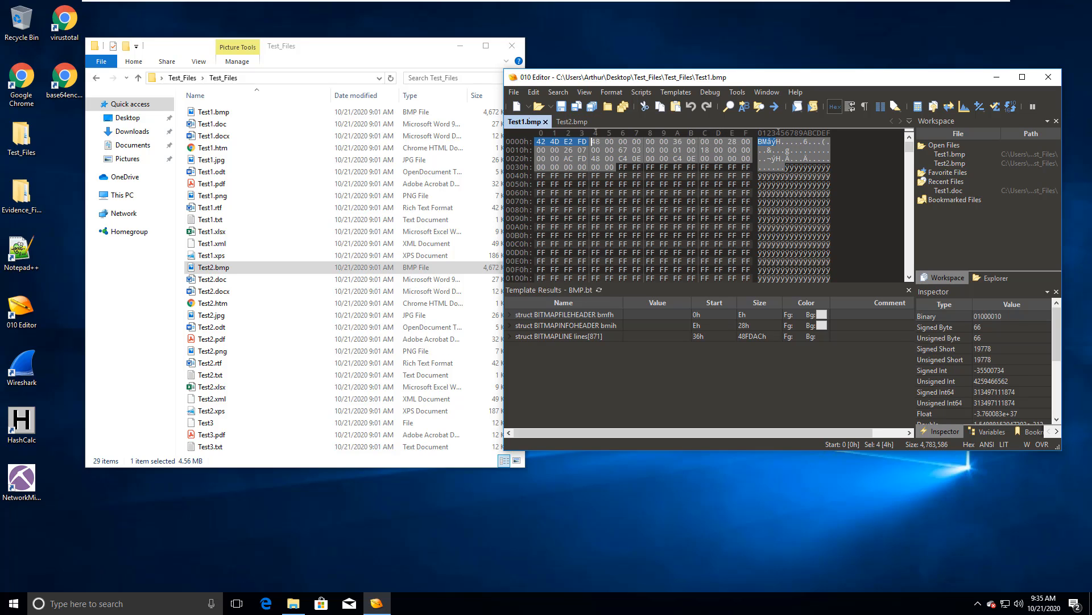
{"action": "left_click", "coordinate": [572, 122]}
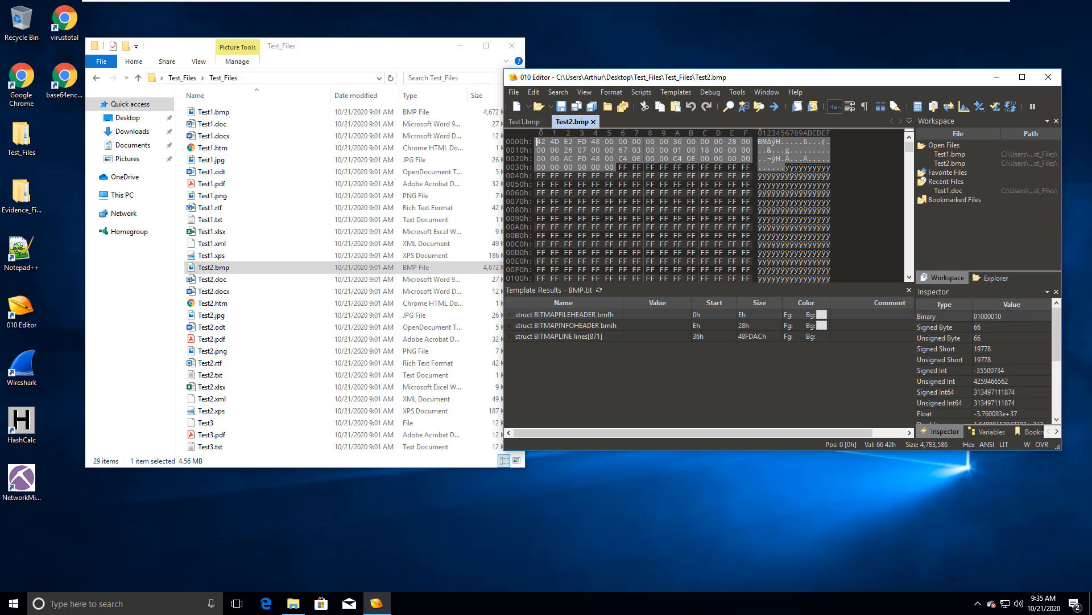
{"action": "left_click", "coordinate": [524, 121]}
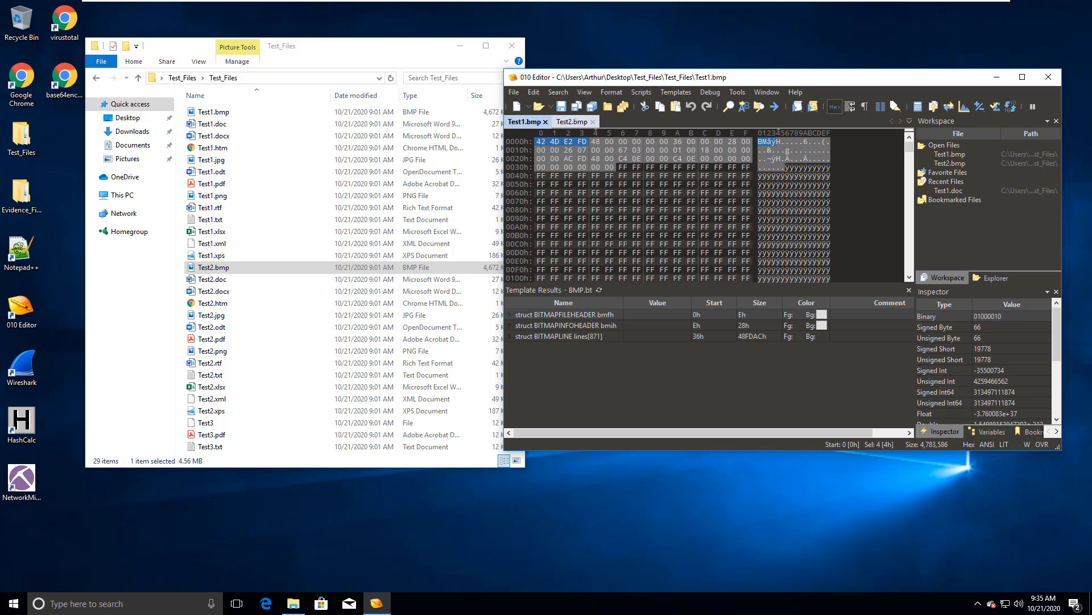
{"action": "left_click", "coordinate": [572, 121]}
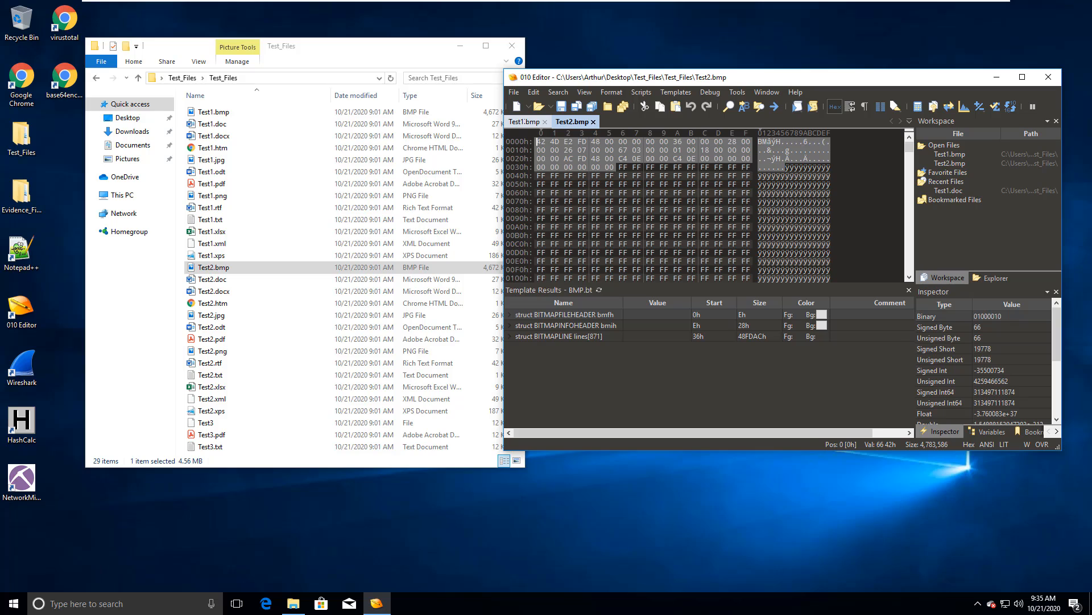
{"action": "left_click", "coordinate": [524, 122]}
{"action": "left_click", "coordinate": [571, 122]}
{"action": "left_click", "coordinate": [525, 122]}
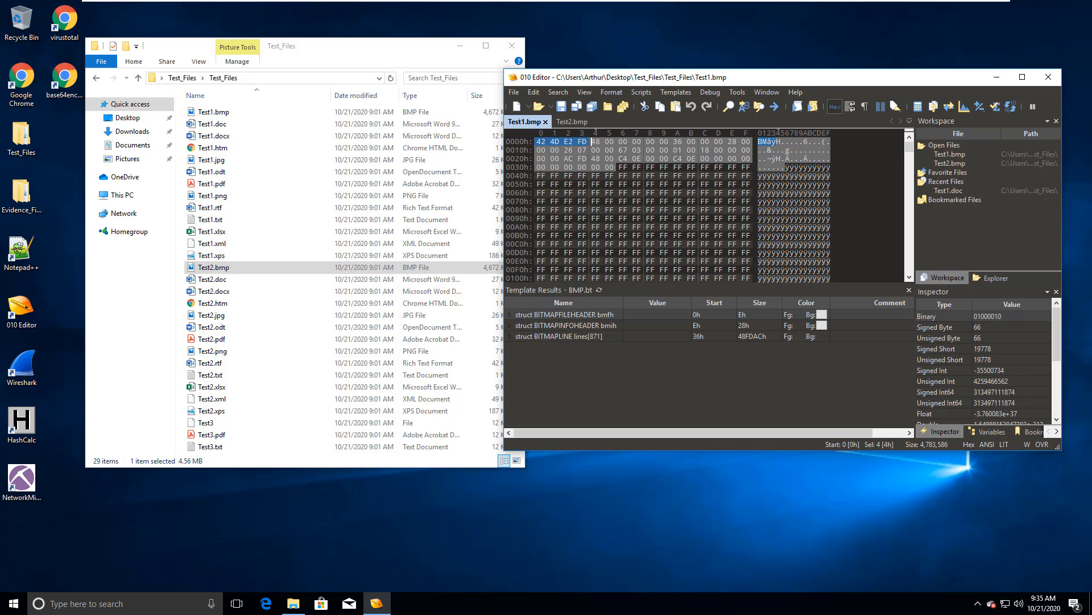
{"action": "left_click", "coordinate": [572, 122]}
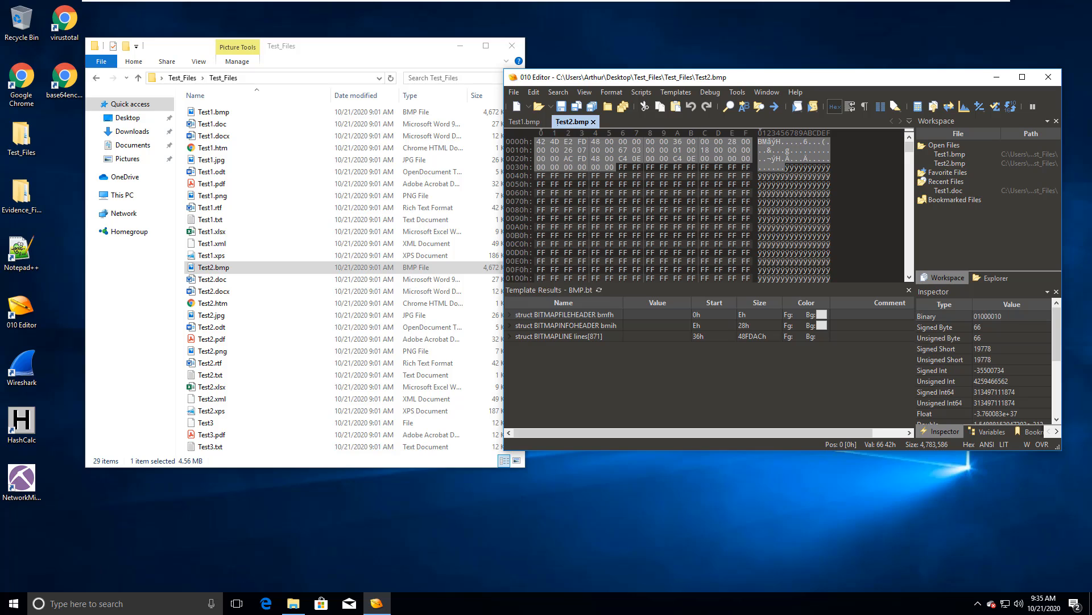
{"action": "left_click", "coordinate": [524, 121]}
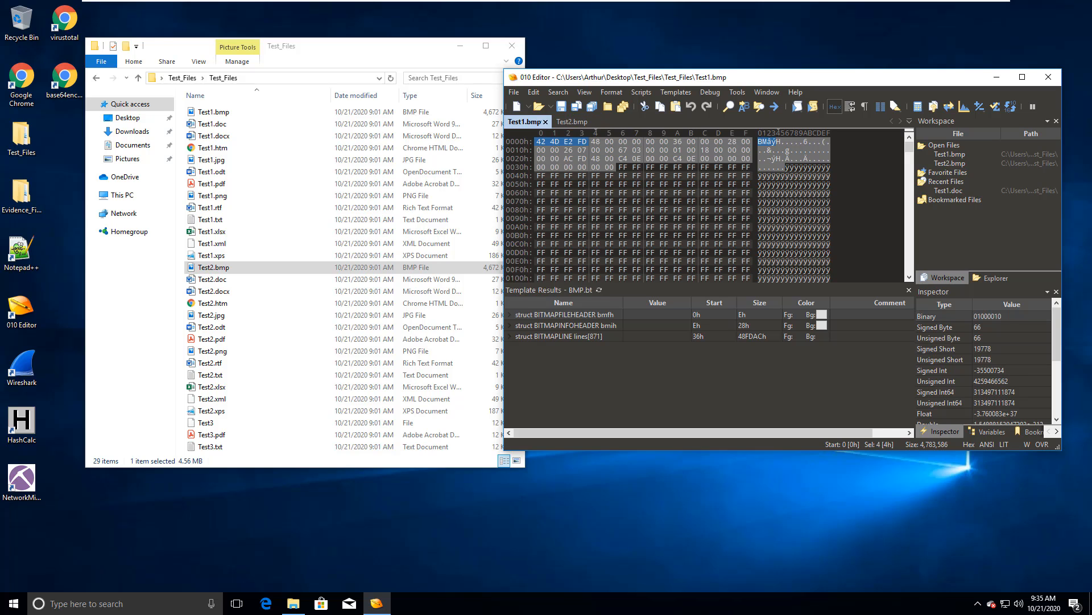
- Replace the two open BMP files with Test1.doc from the folder and close the Startup page
{"action": "key", "text": "ctrl+F4"}
{"action": "key", "text": "ctrl+F4"}
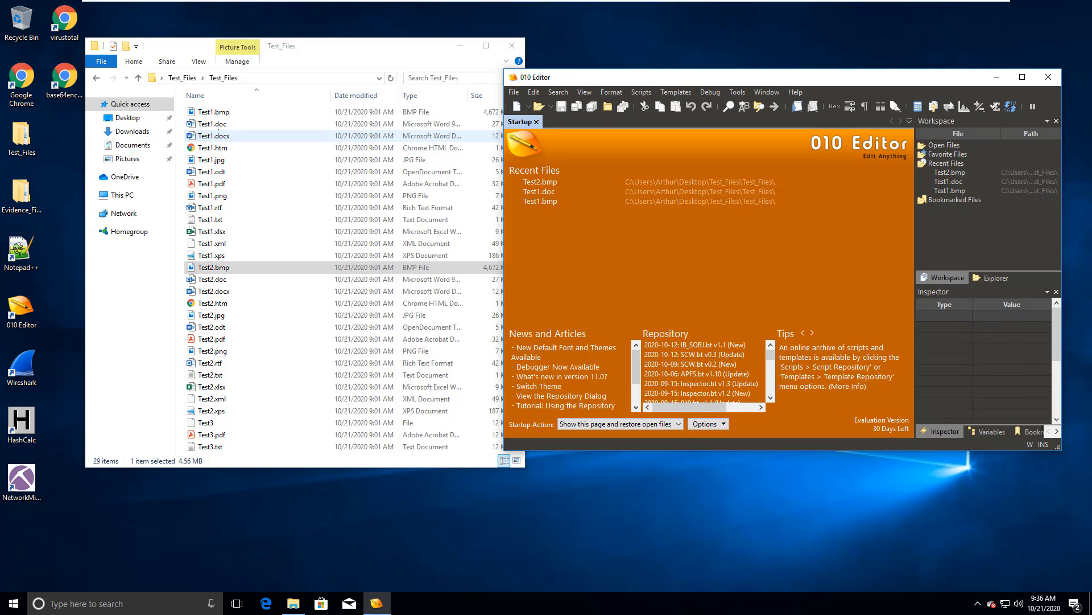
{"action": "left_click_drag", "start_coordinate": [212, 123], "coordinate": [569, 227]}
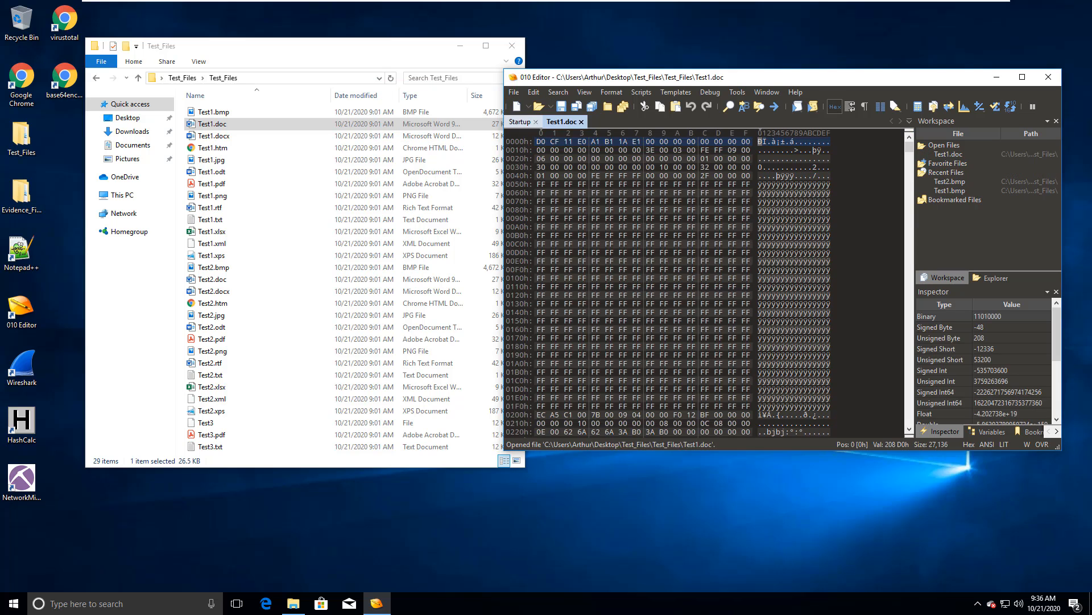
{"action": "key", "text": "ctrl+Tab"}
{"action": "key", "text": "ctrl+F4"}
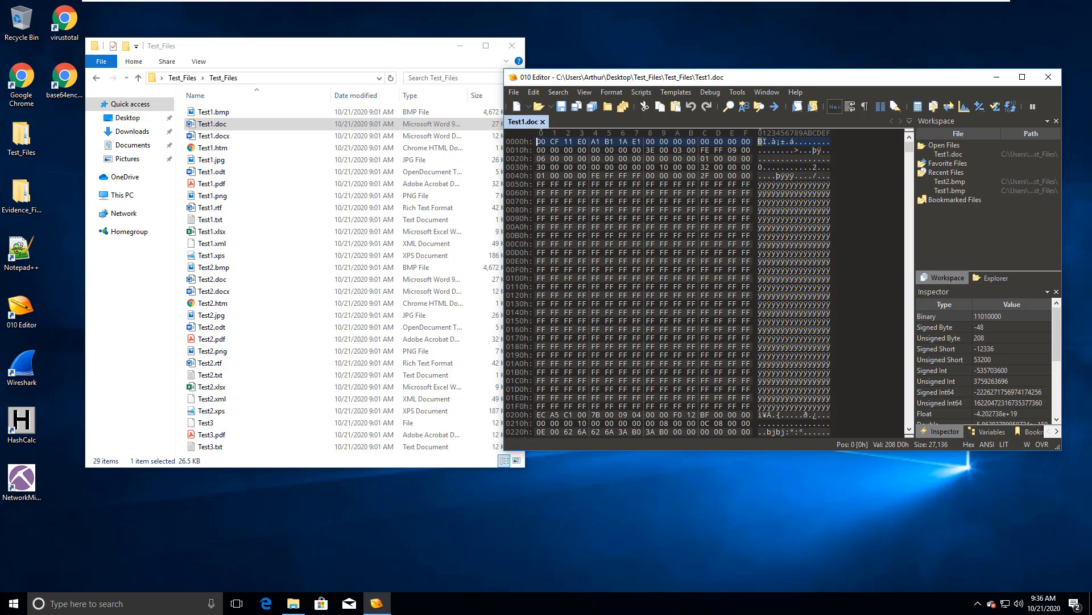
- Select the first four bytes of Test1.doc in the hex view
{"action": "key", "text": "shift+Right"}
{"action": "key", "text": "shift+Right"}
{"action": "key", "text": "shift+Right"}
{"action": "key", "text": "shift+Right"}
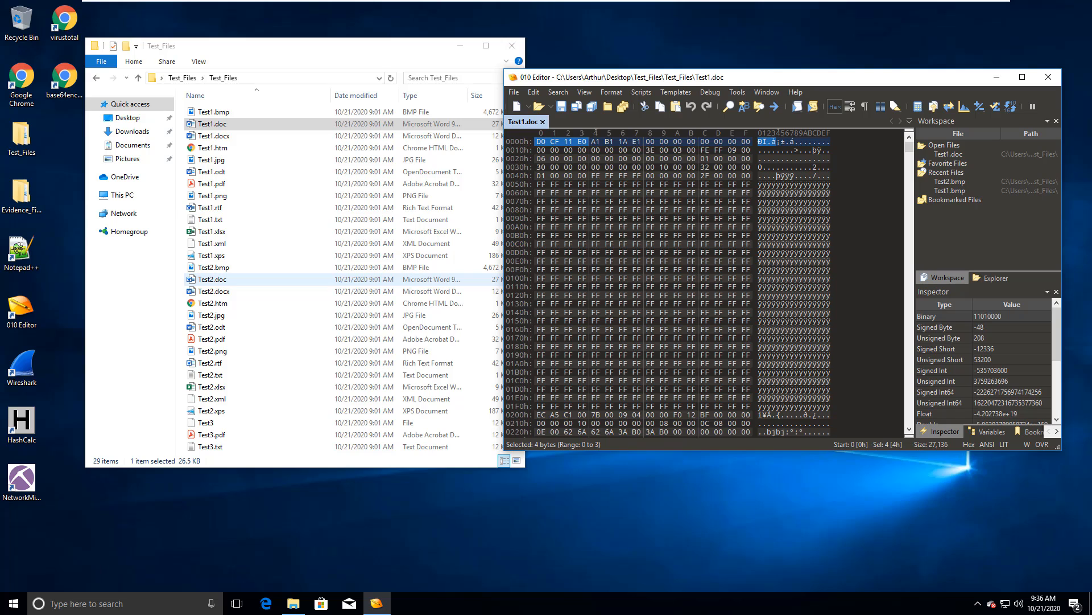
- Load Test2.doc from the folder into the hex editor and compare its header bytes with those of Test1.doc
{"action": "left_click_drag", "start_coordinate": [212, 278], "coordinate": [654, 139]}
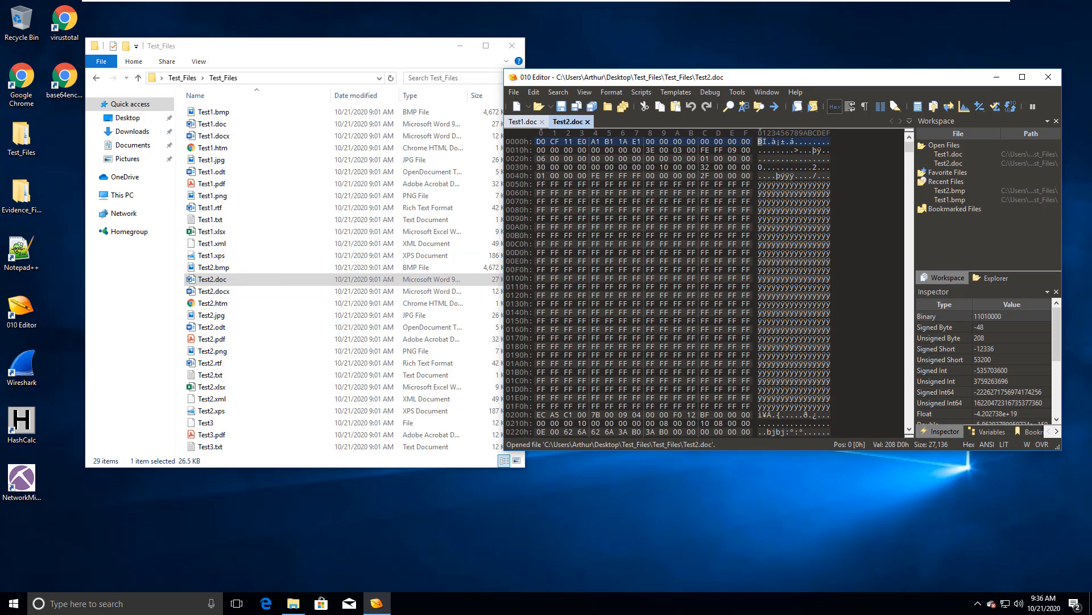
{"action": "left_click", "coordinate": [521, 121]}
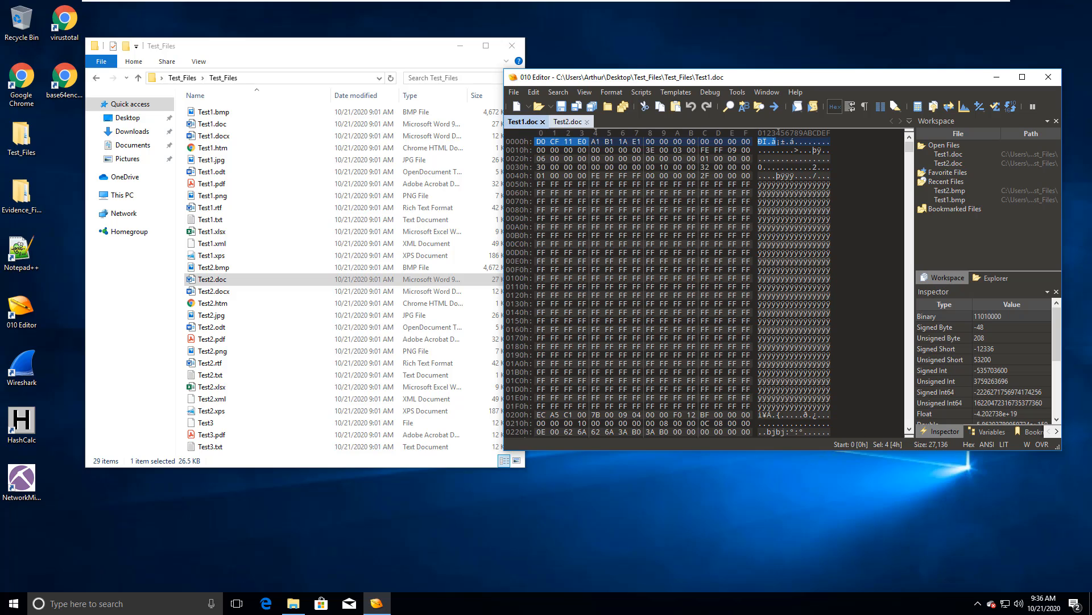
{"action": "left_click", "coordinate": [568, 121]}
- Replace the open Test2.doc with Test1.docx from the folder and compare its header bytes with those of Test1.doc
{"action": "left_click_drag", "start_coordinate": [214, 136], "coordinate": [633, 135]}
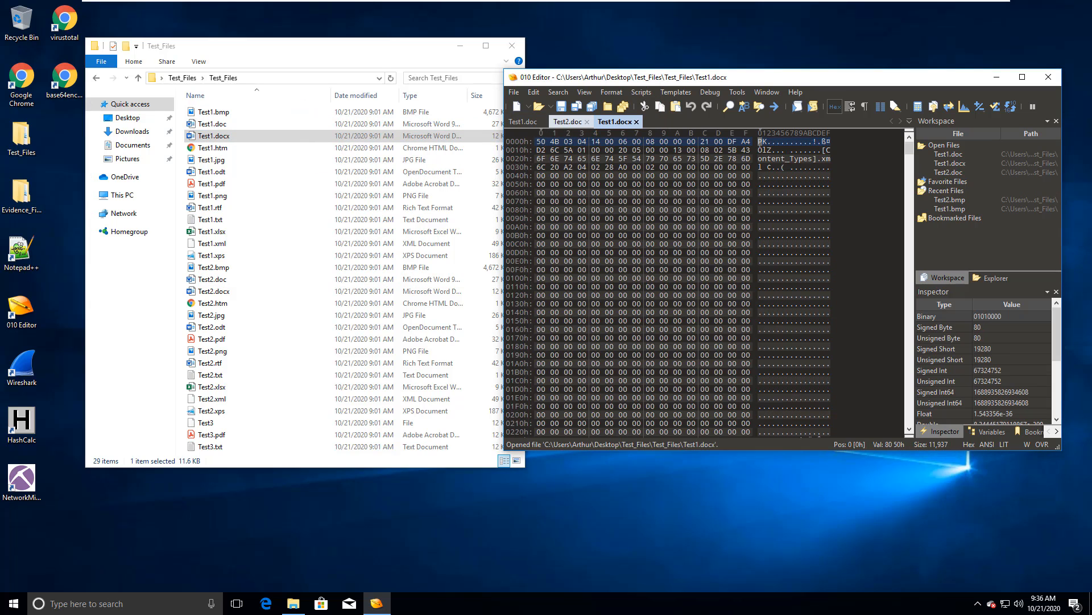
{"action": "left_click", "coordinate": [586, 121]}
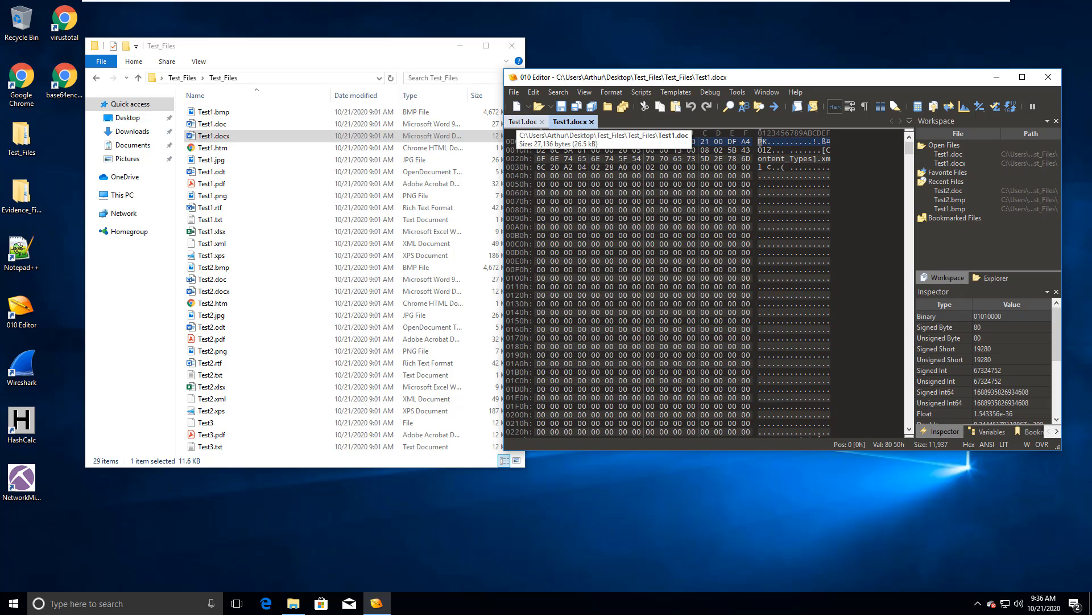
{"action": "left_click", "coordinate": [523, 121]}
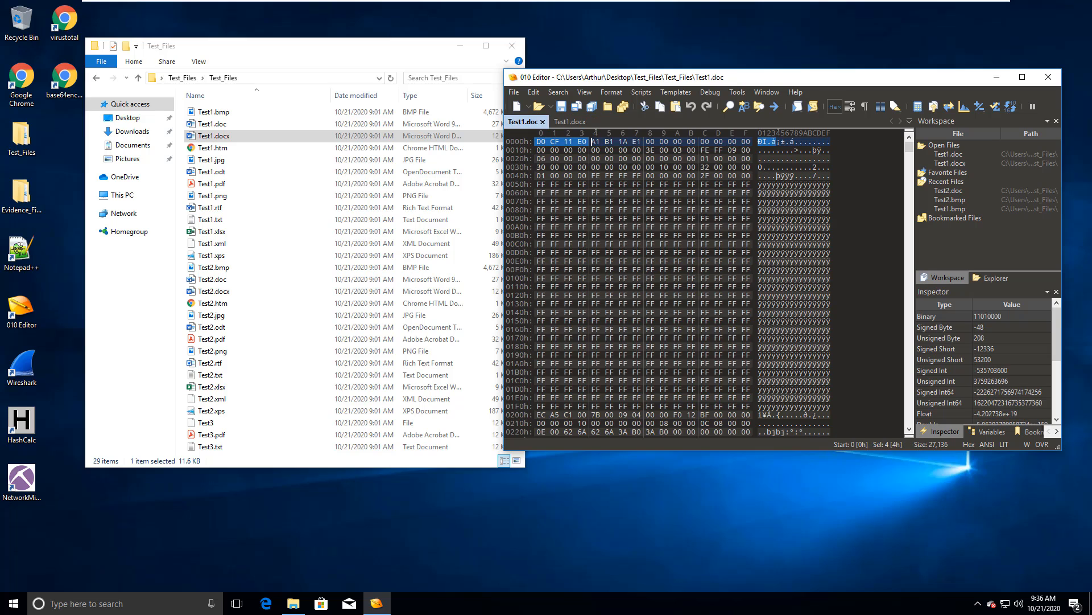
{"action": "left_click", "coordinate": [569, 122]}
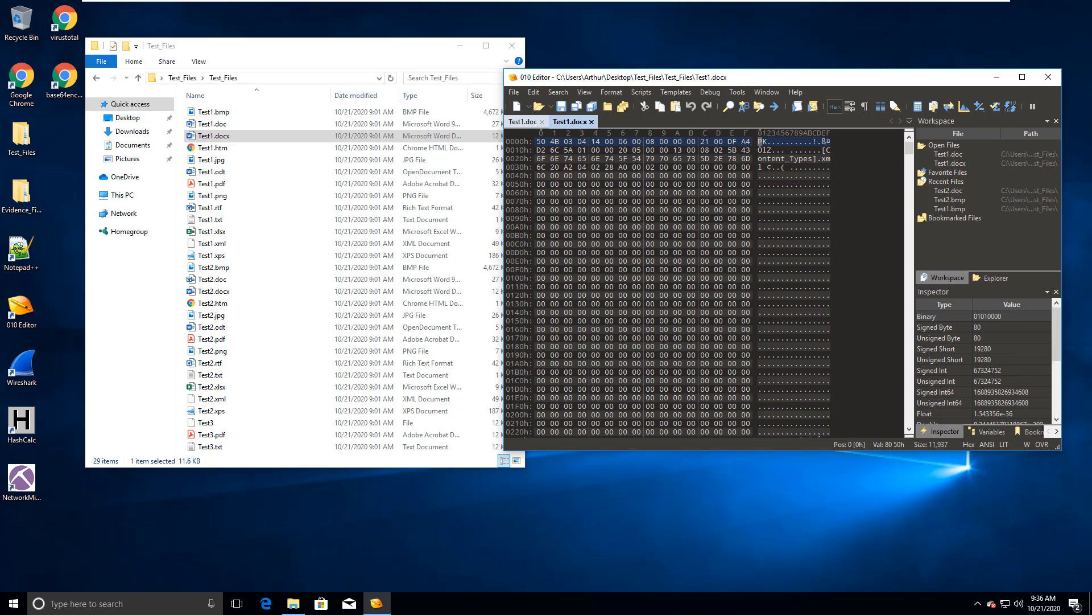
{"action": "left_click", "coordinate": [522, 121]}
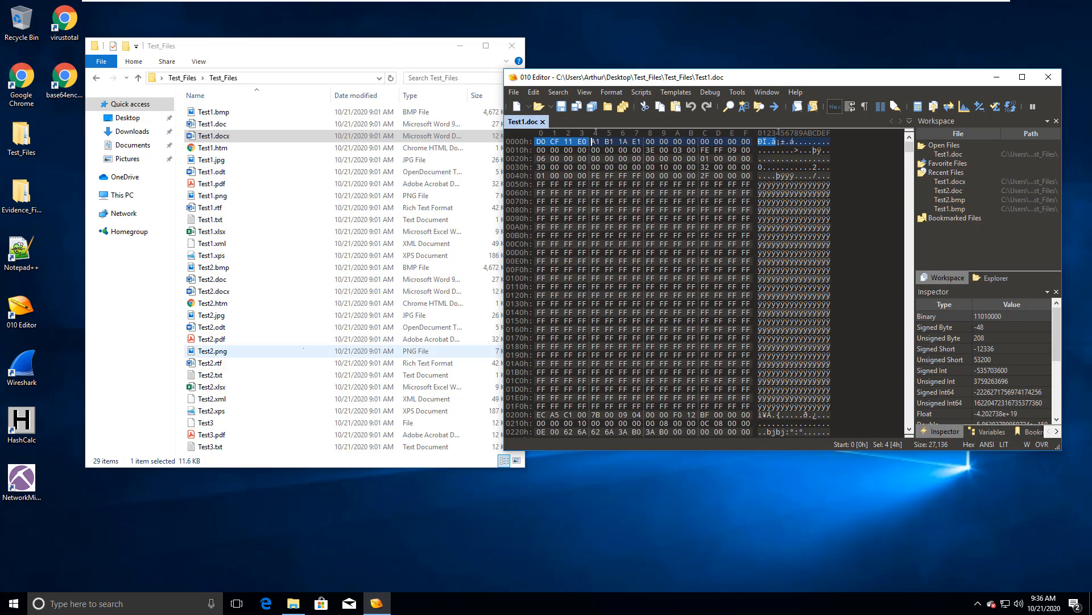
- Load the extensionless Test3 file from the folder and compare its header bytes with those of Test1.doc
{"action": "left_click", "coordinate": [304, 348]}
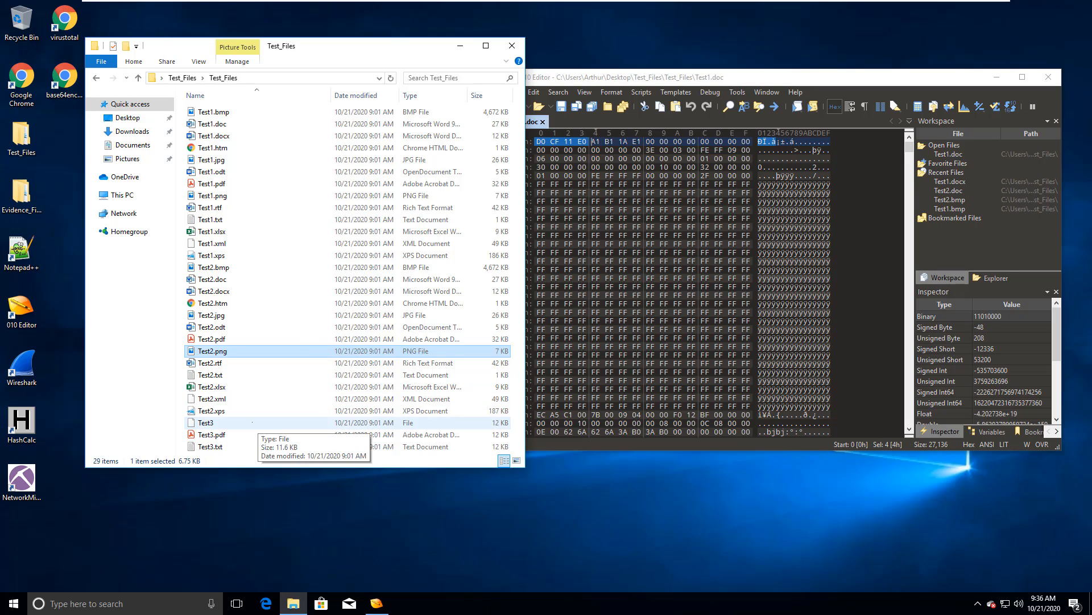
{"action": "left_click", "coordinate": [248, 421]}
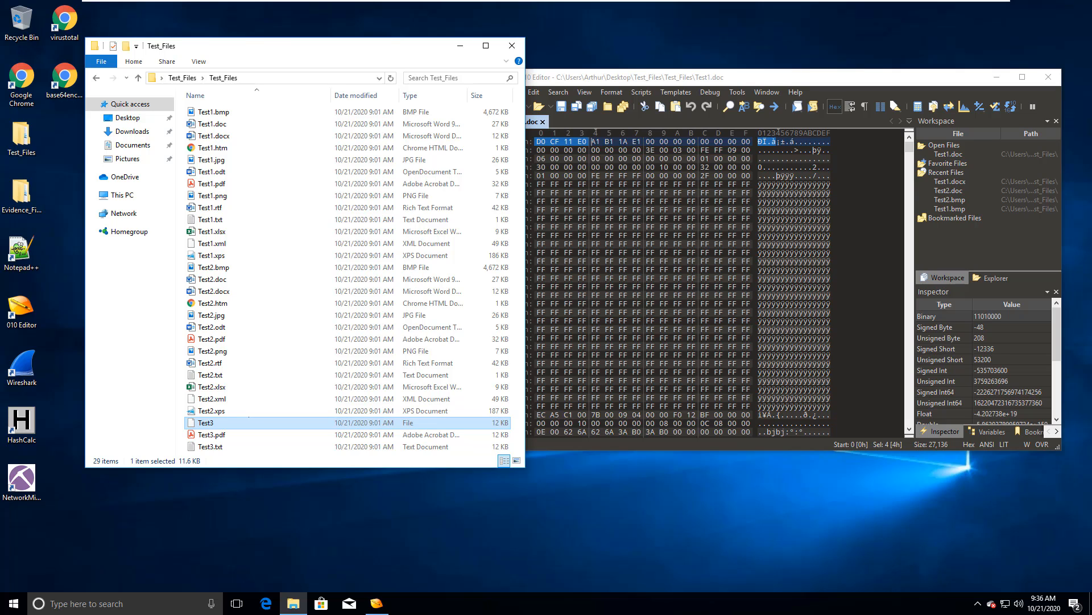
{"action": "left_click", "coordinate": [246, 433]}
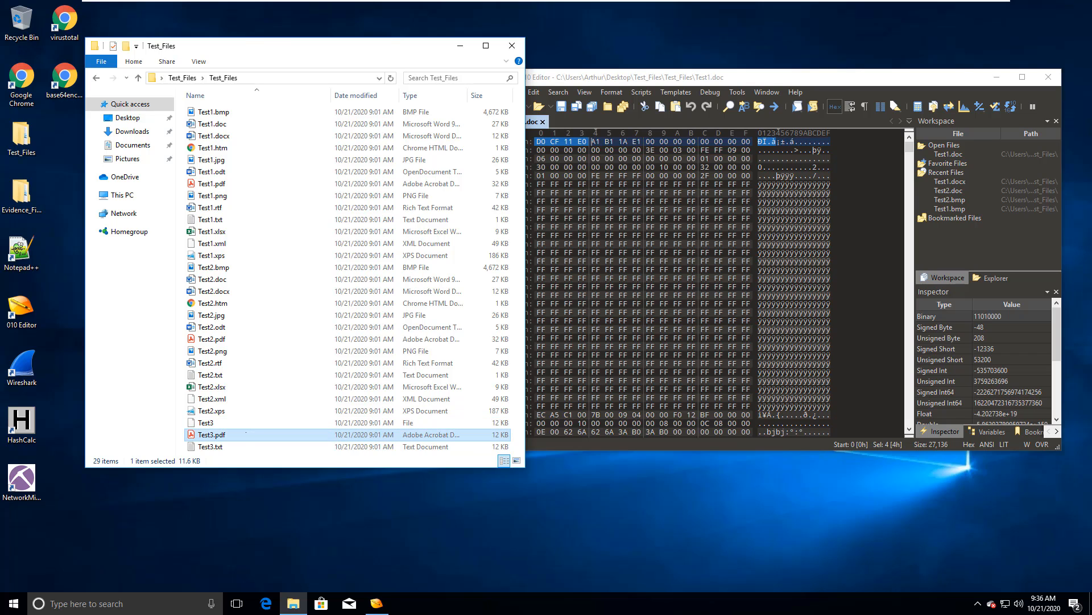
{"action": "left_click", "coordinate": [238, 447]}
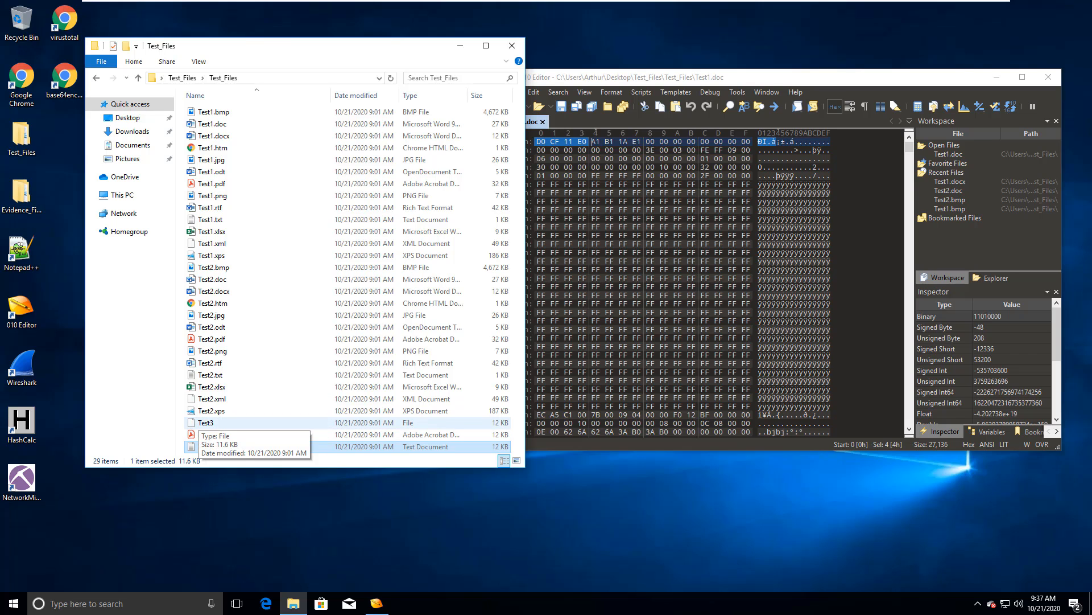
{"action": "left_click_drag", "start_coordinate": [208, 424], "coordinate": [677, 308]}
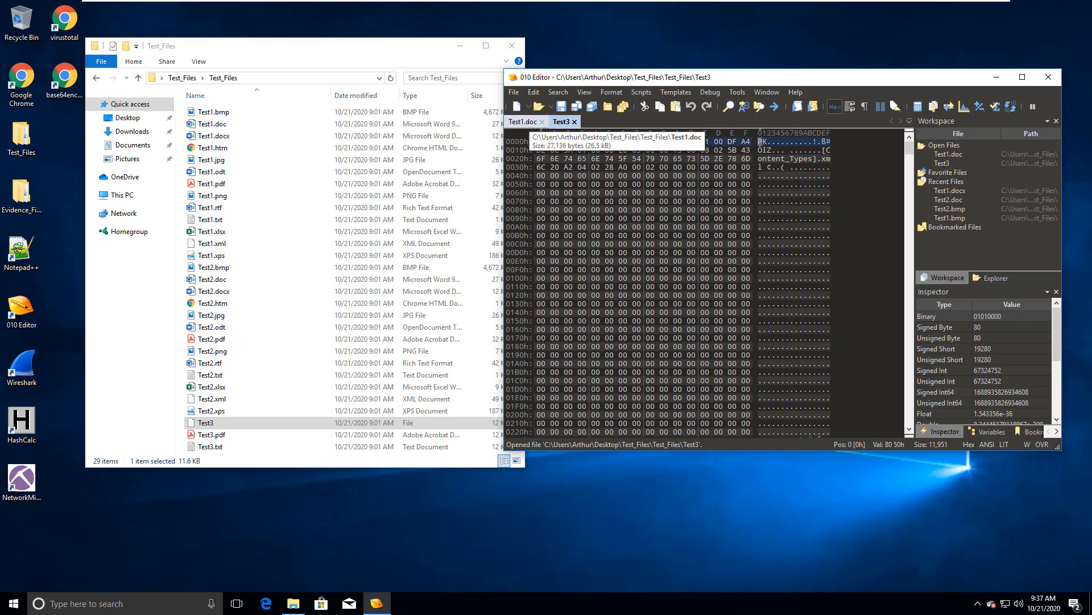
{"action": "left_click", "coordinate": [522, 121]}
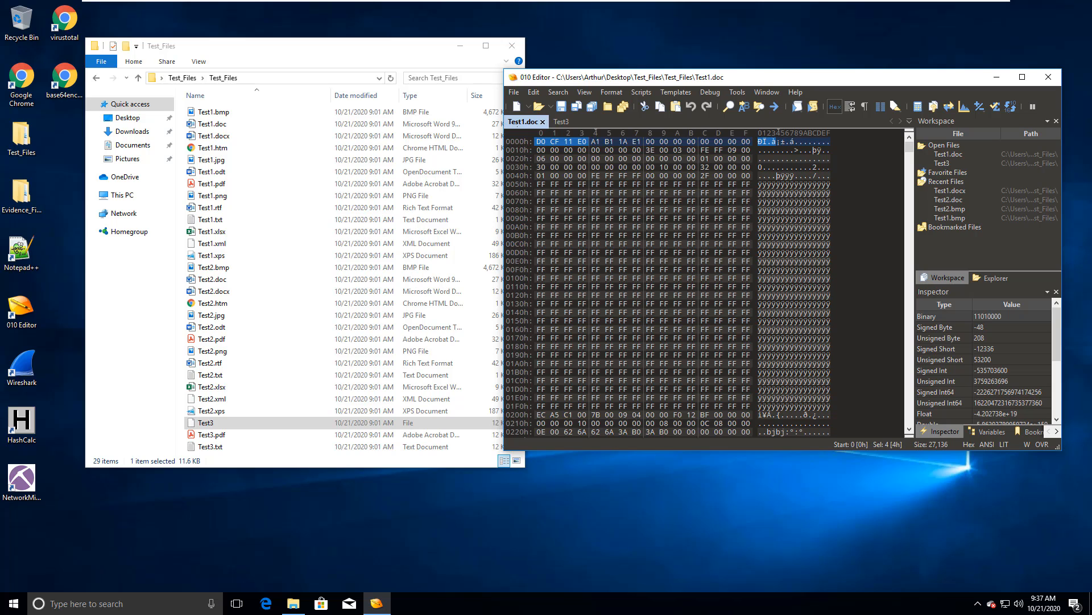
{"action": "left_click", "coordinate": [560, 122]}
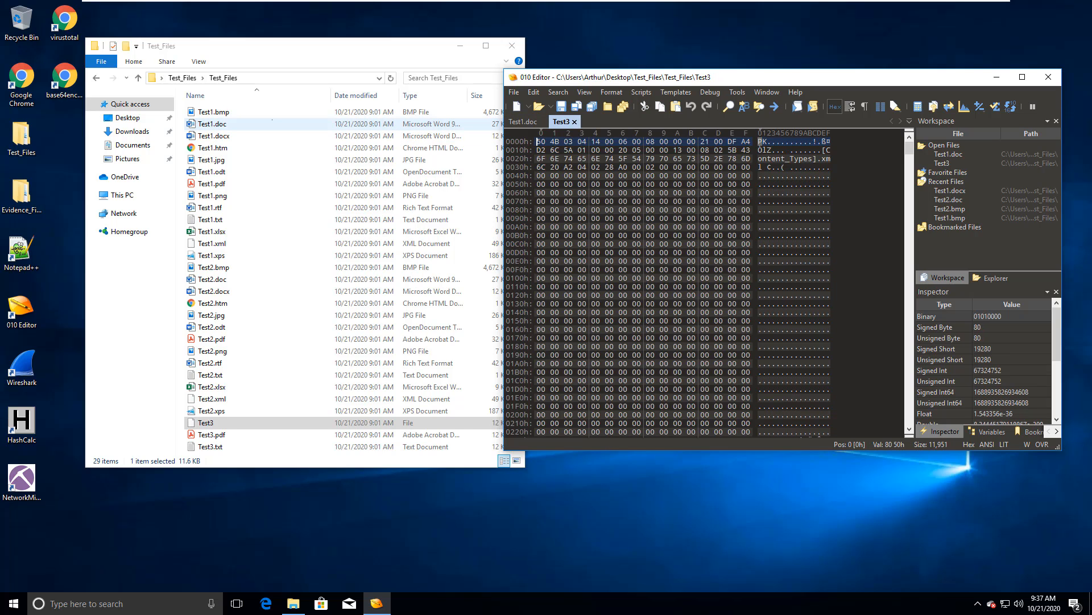
- Load Test1.docx from the folder again and compare its header bytes with those of the extensionless Test3 file
{"action": "left_click_drag", "start_coordinate": [215, 136], "coordinate": [632, 121]}
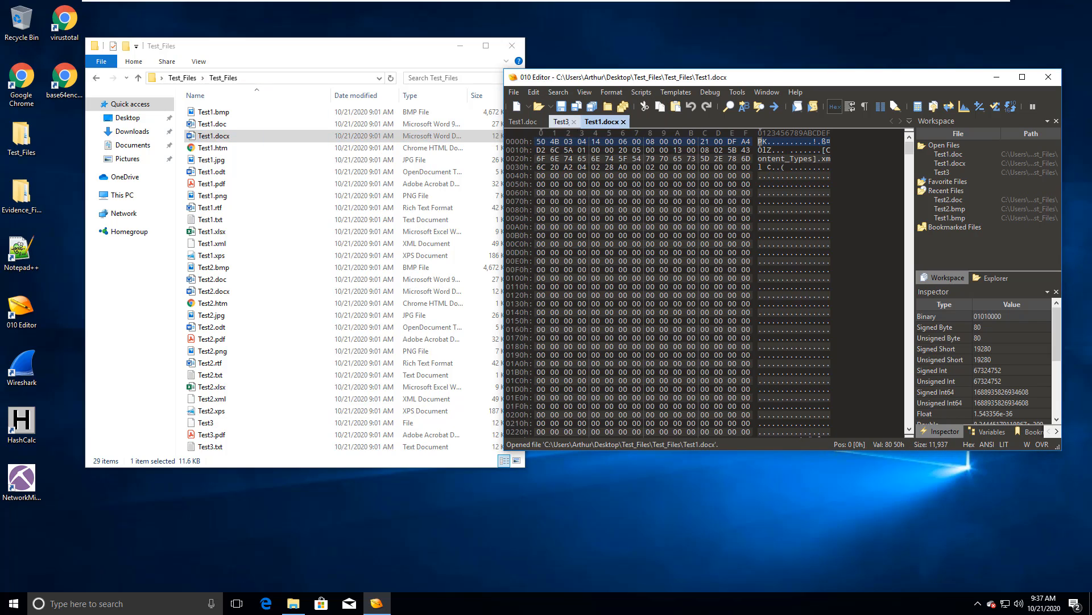
{"action": "left_click", "coordinate": [561, 122]}
{"action": "left_click", "coordinate": [602, 122]}
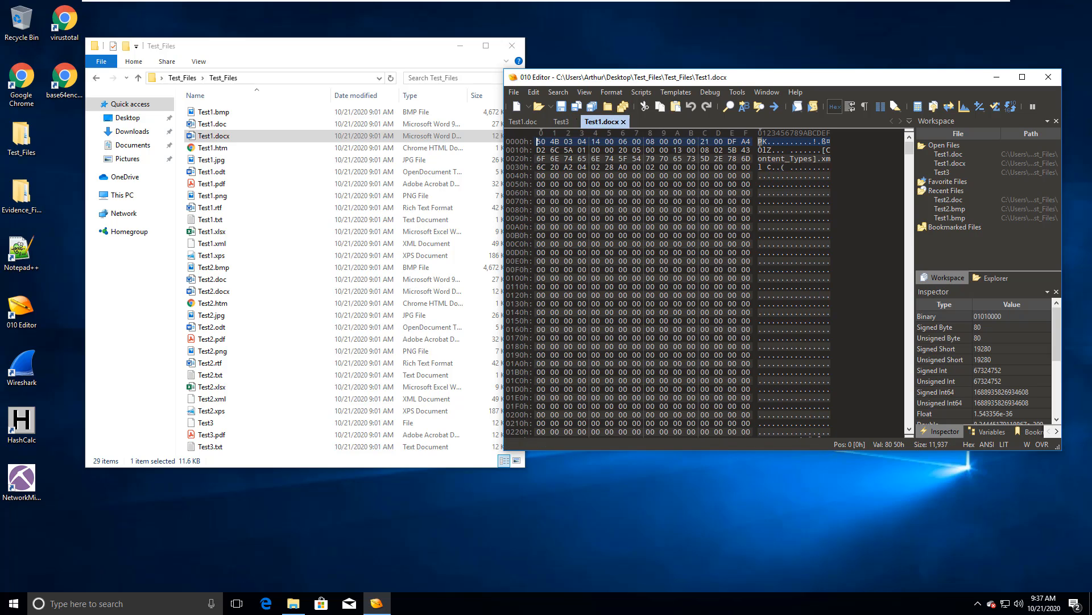
{"action": "left_click", "coordinate": [562, 122]}
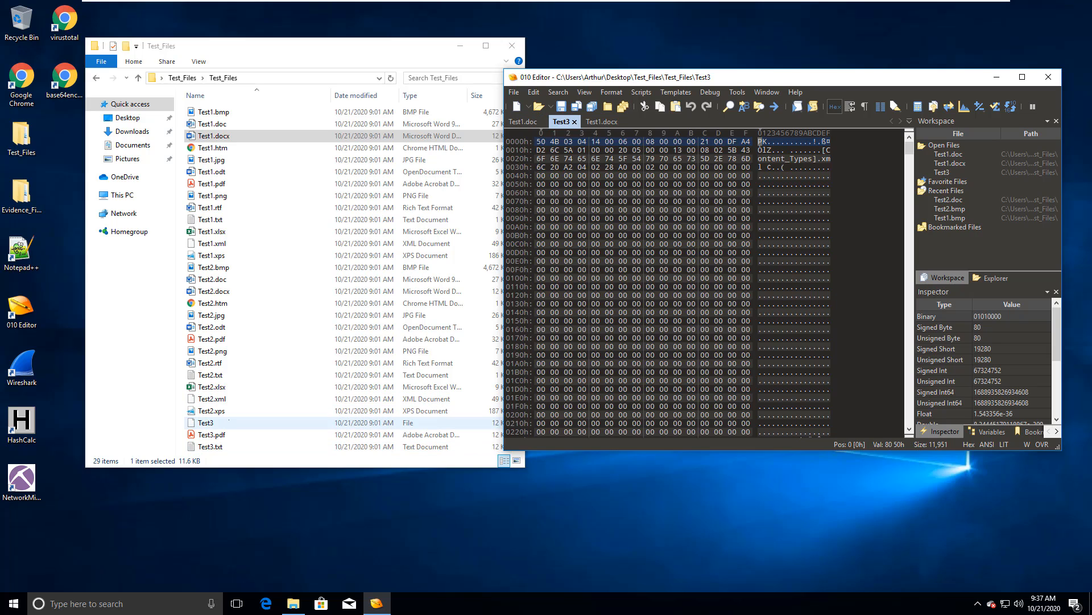
- Close the extensionless Test3 file and Test1.docx, keeping Test1.doc open in the hex editor
{"action": "left_click", "coordinate": [229, 422]}
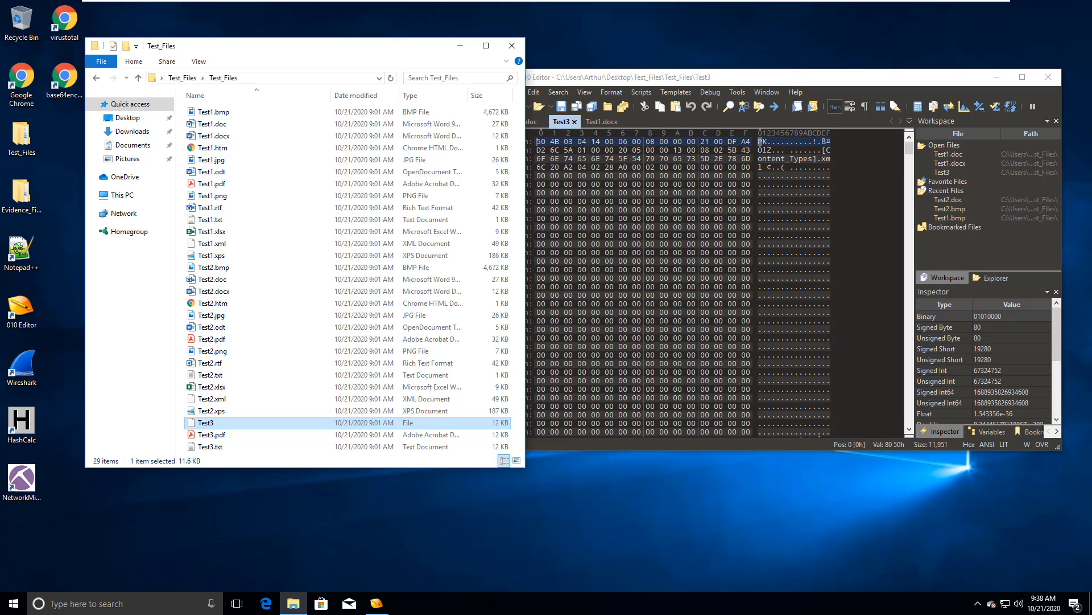
{"action": "left_click", "coordinate": [574, 122]}
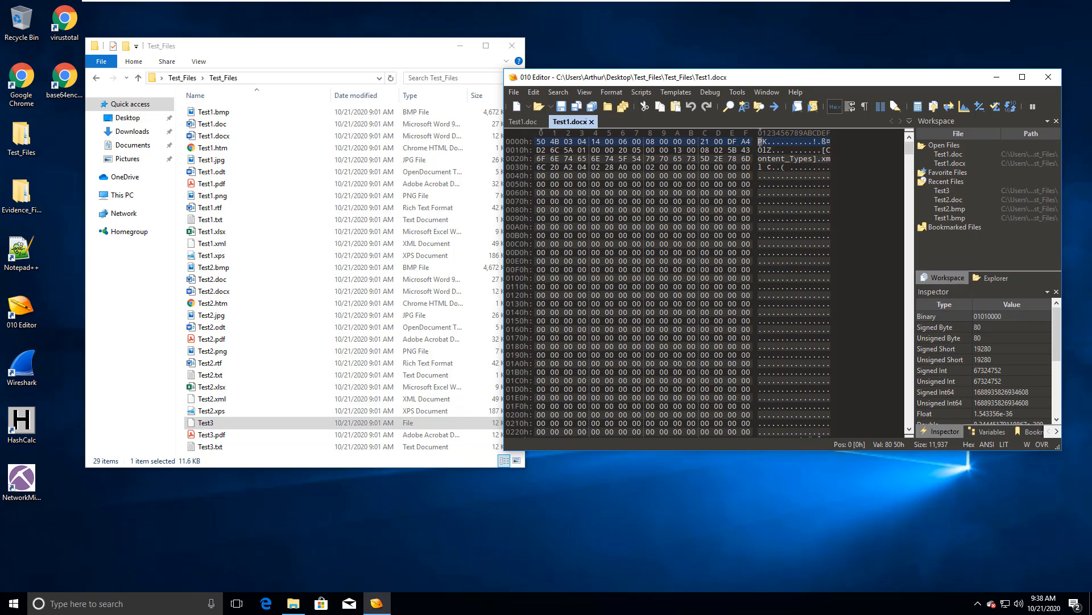
{"action": "left_click", "coordinate": [591, 122]}
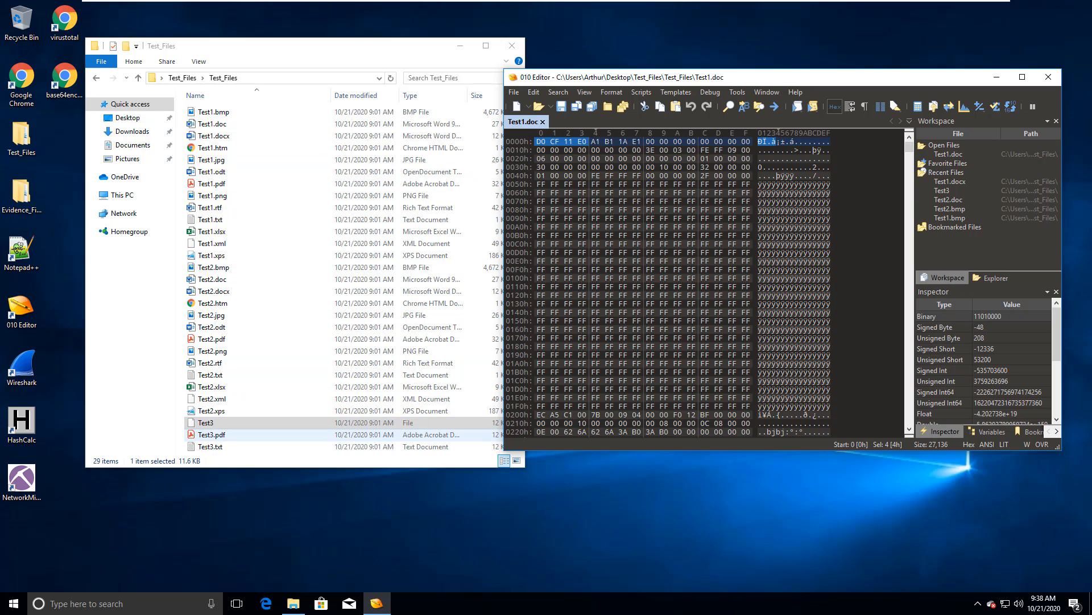
- Load Test1.pdf from the folder into the hex editor and install and run the offered PDF.bt template
{"action": "left_click", "coordinate": [212, 435]}
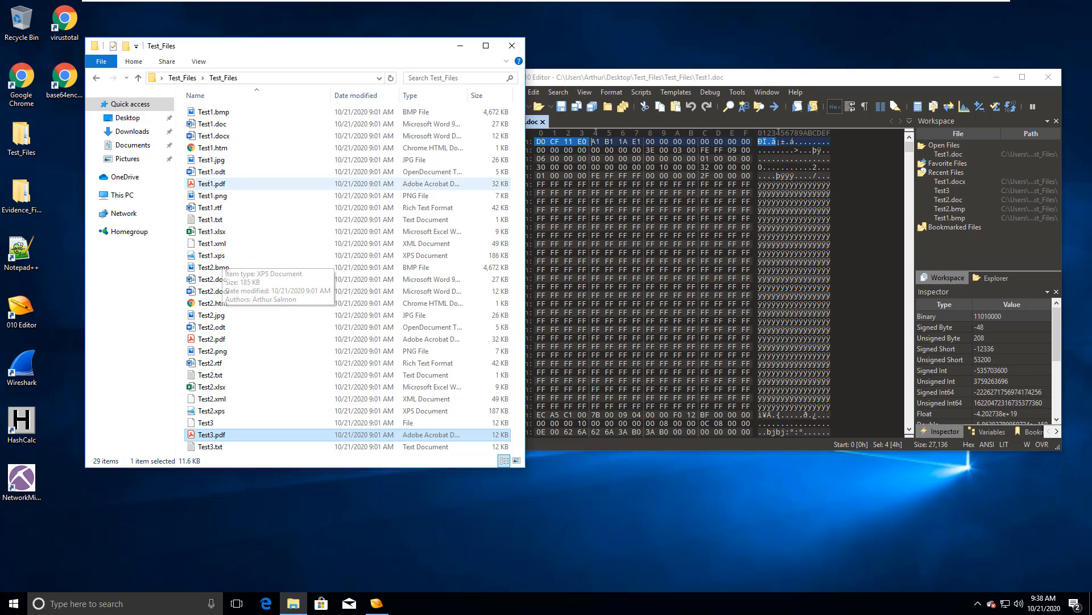
{"action": "left_click_drag", "start_coordinate": [211, 184], "coordinate": [572, 117]}
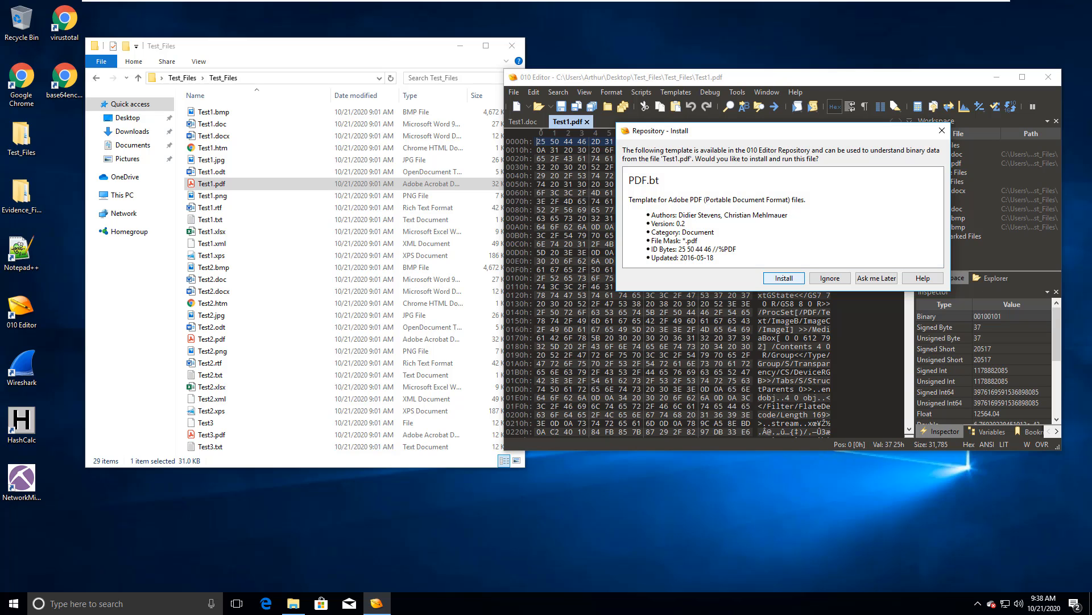
{"action": "left_click", "coordinate": [784, 277]}
{"action": "left_click", "coordinate": [858, 365]}
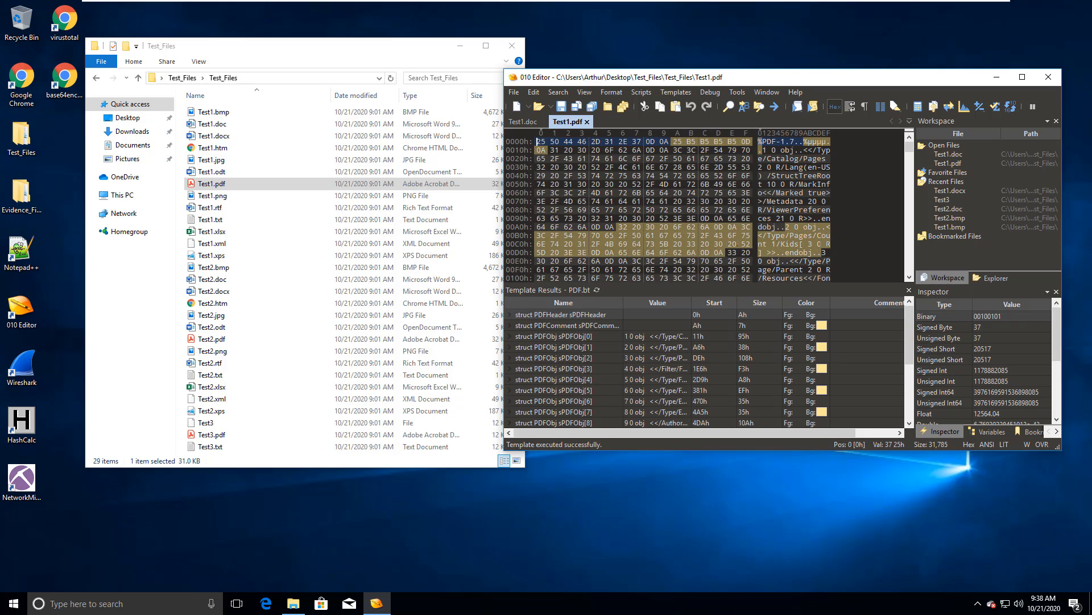
- Snap the hex editor to the right half of the desktop and select the first four bytes of Test1.pdf
{"action": "mouse_move", "coordinate": [738, 243]}
{"action": "key", "text": "super+Right"}
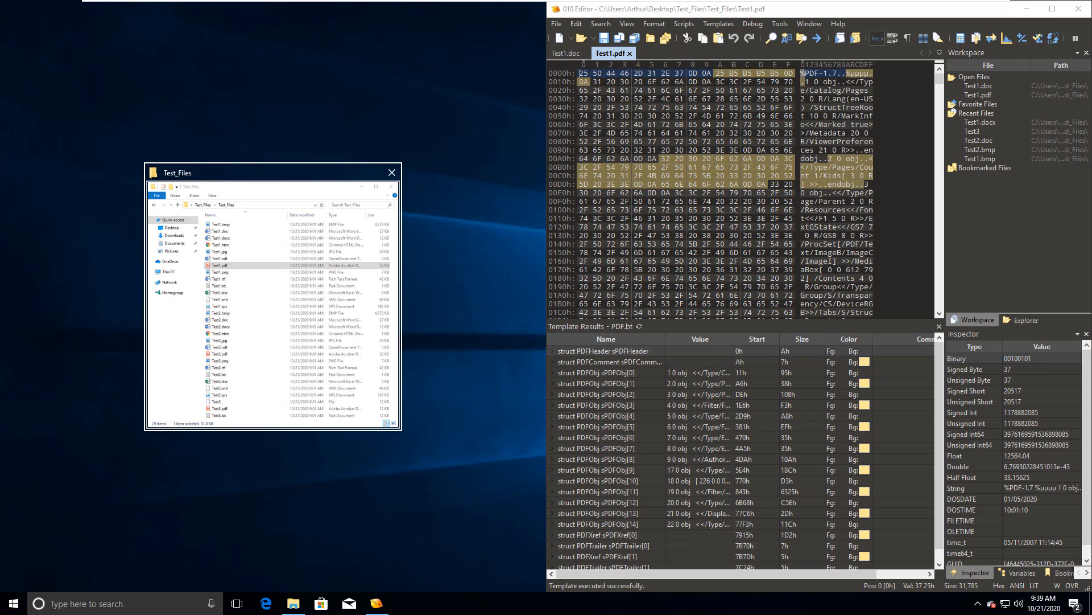
{"action": "left_click", "coordinate": [469, 207]}
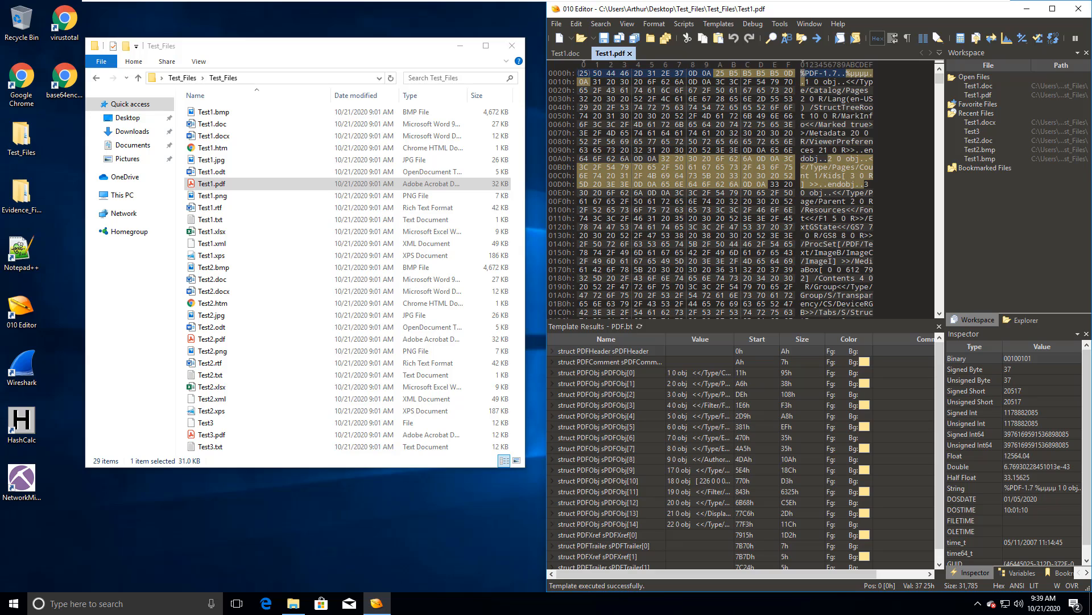
{"action": "left_click_drag", "start_coordinate": [580, 73], "coordinate": [633, 73]}
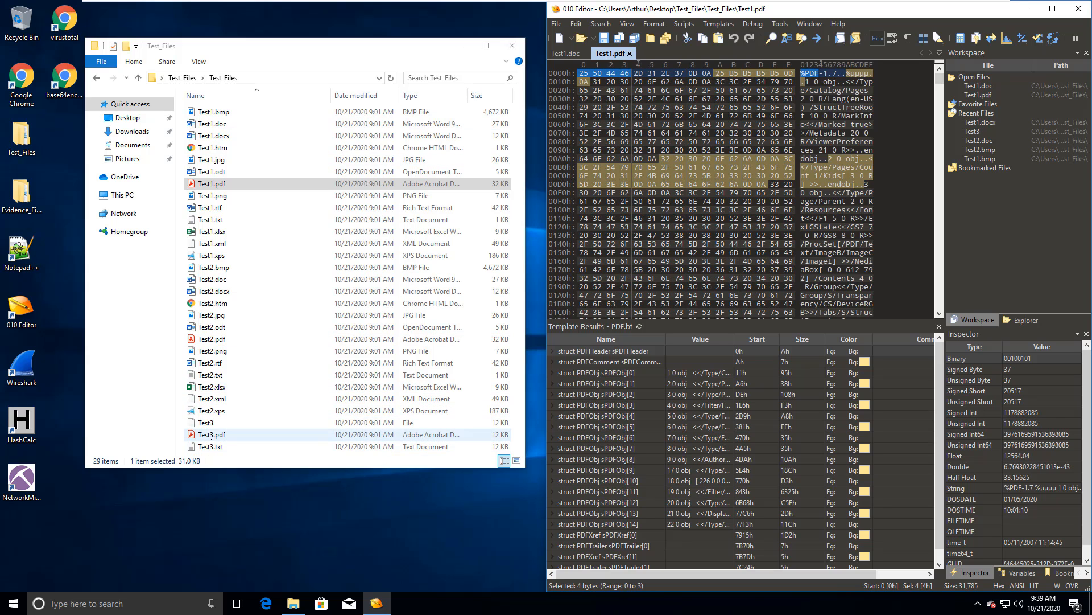
- Load Test3.pdf from the folder and compare its header with the first four bytes of Test1.pdf
{"action": "left_click", "coordinate": [216, 434]}
{"action": "left_click_drag", "start_coordinate": [219, 434], "coordinate": [668, 26]}
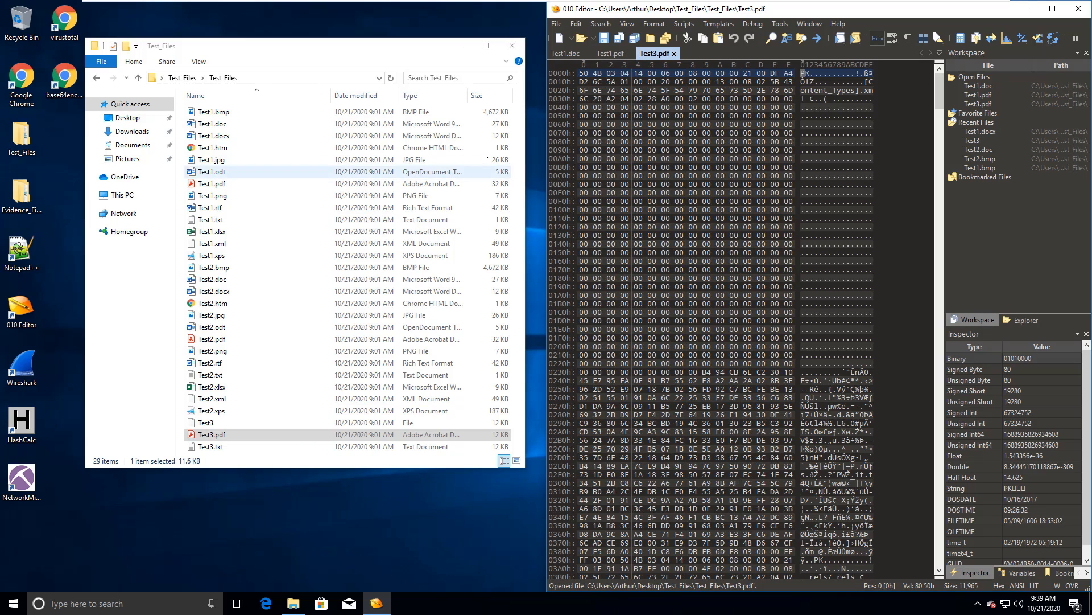
{"action": "left_click", "coordinate": [610, 53]}
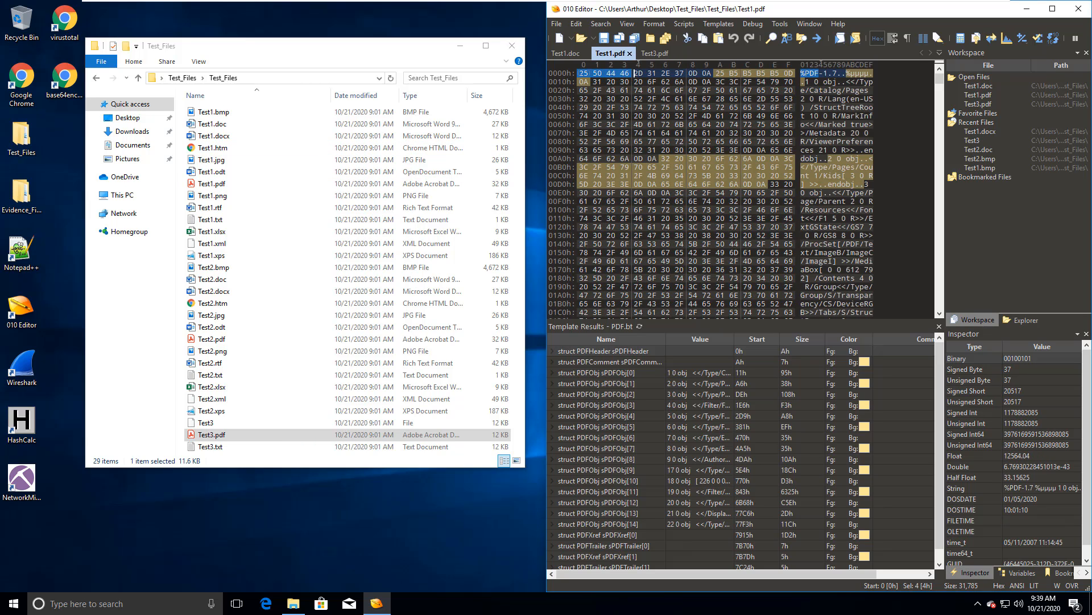
{"action": "left_click_drag", "start_coordinate": [580, 73], "coordinate": [631, 73]}
{"action": "mouse_move", "coordinate": [810, 116]}
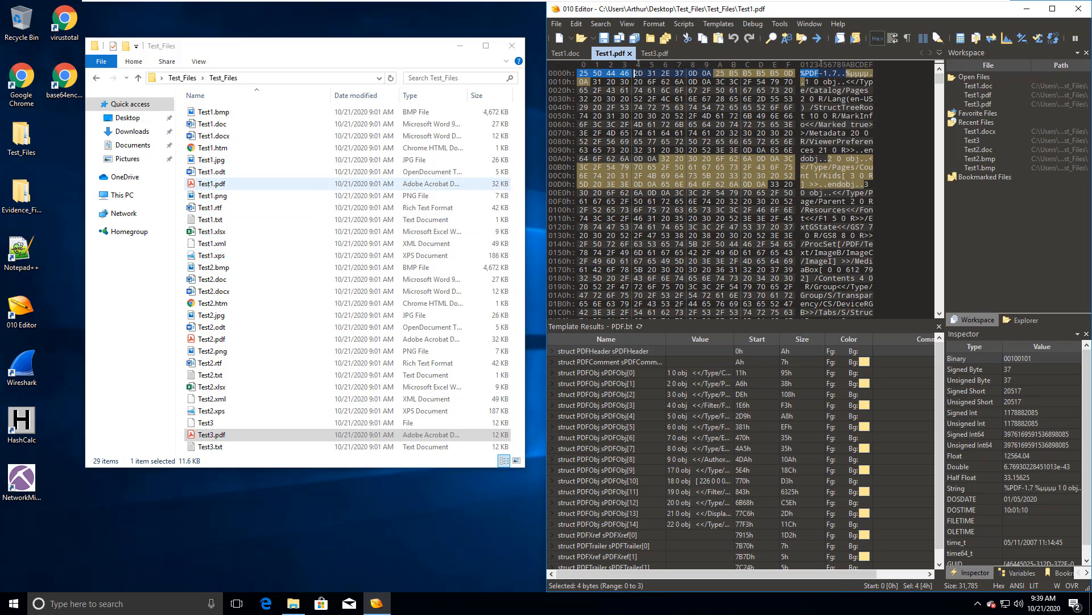
- Load Test2.pdf from the folder into the hex editor and close Test1.doc
{"action": "left_click", "coordinate": [216, 183]}
{"action": "left_click_drag", "start_coordinate": [211, 339], "coordinate": [655, 53]}
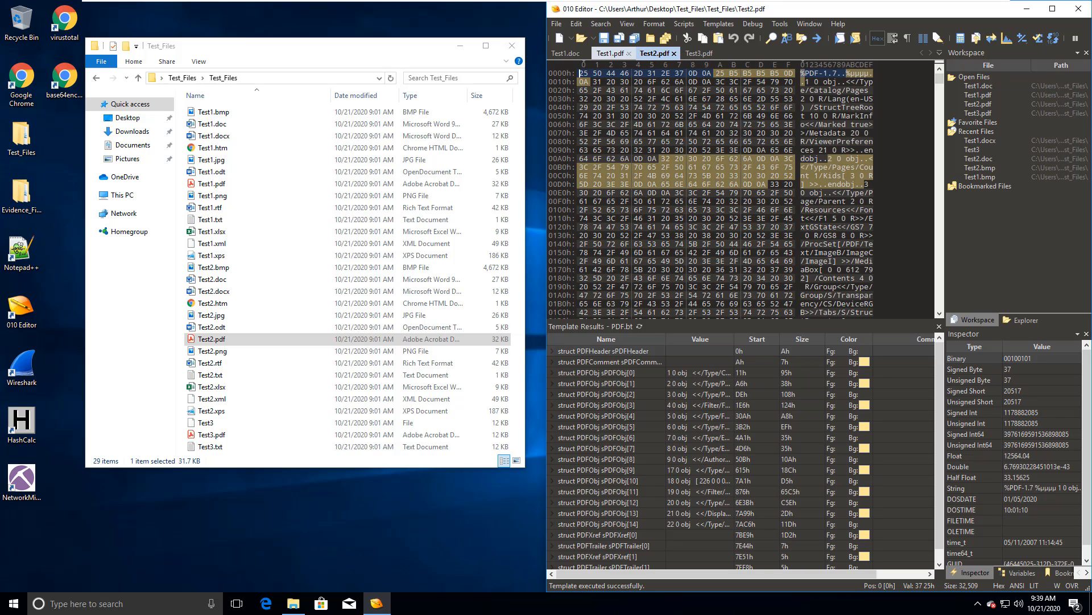
{"action": "left_click", "coordinate": [565, 53]}
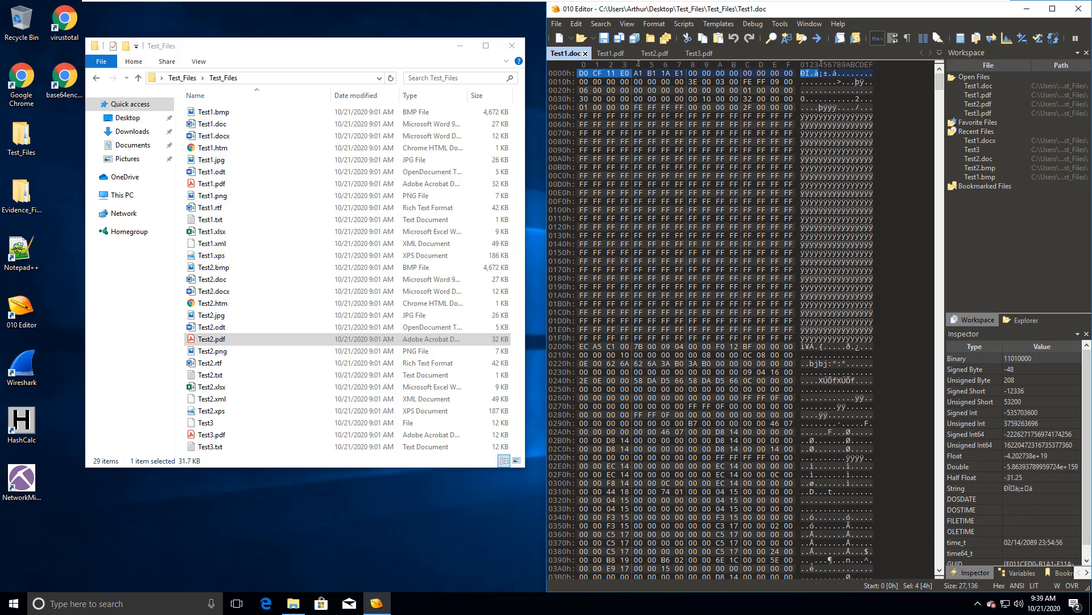
{"action": "key", "text": "ctrl+F4"}
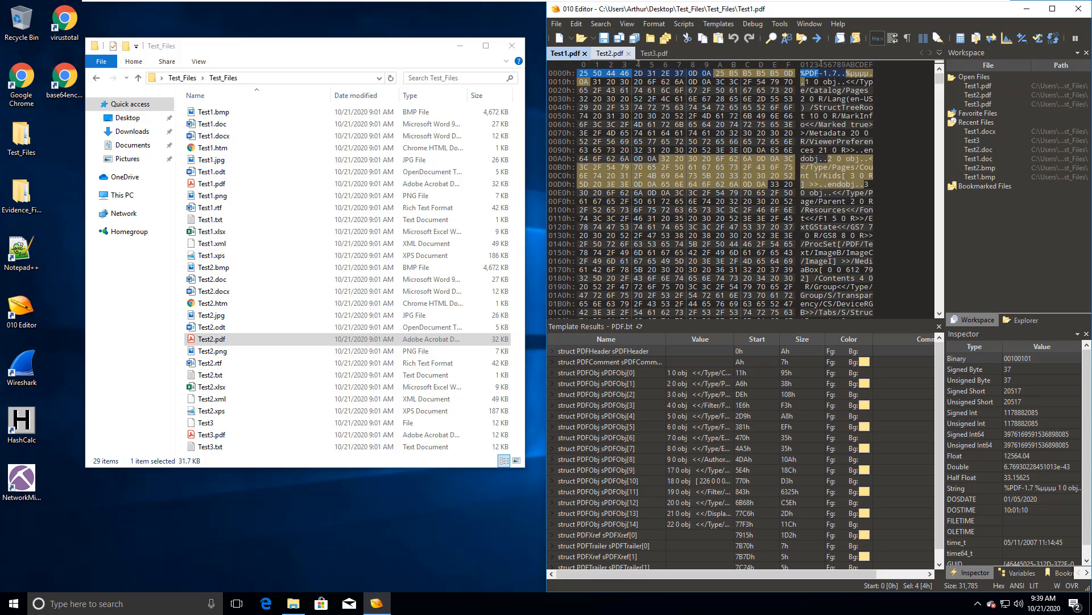
- Compare the header bytes of Test2.pdf and Test3.pdf, and select Test1.docx in the folder
{"action": "left_click", "coordinate": [610, 53]}
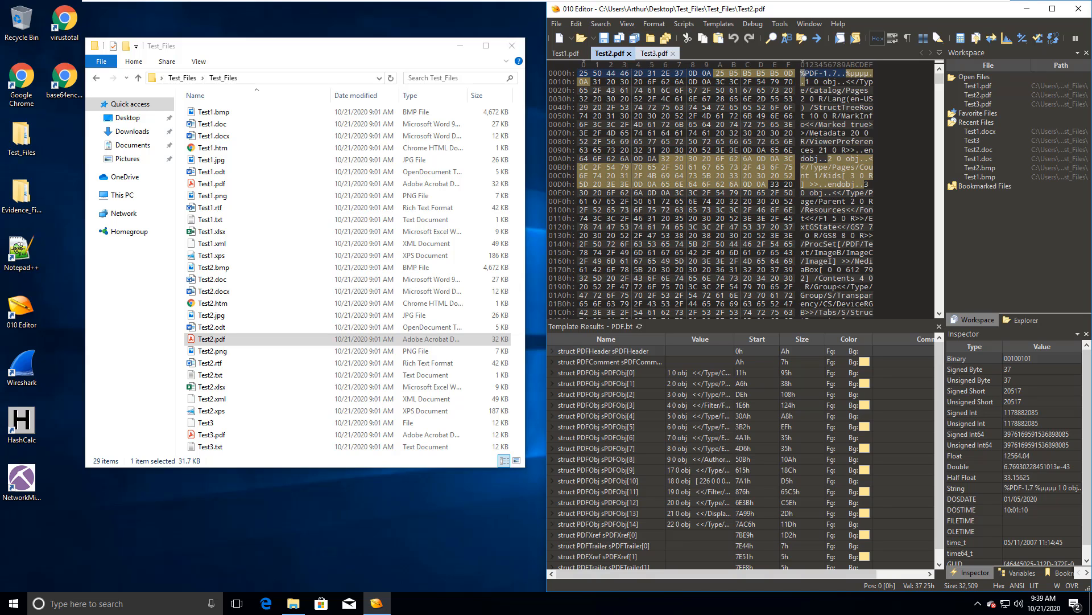
{"action": "left_click", "coordinate": [654, 53]}
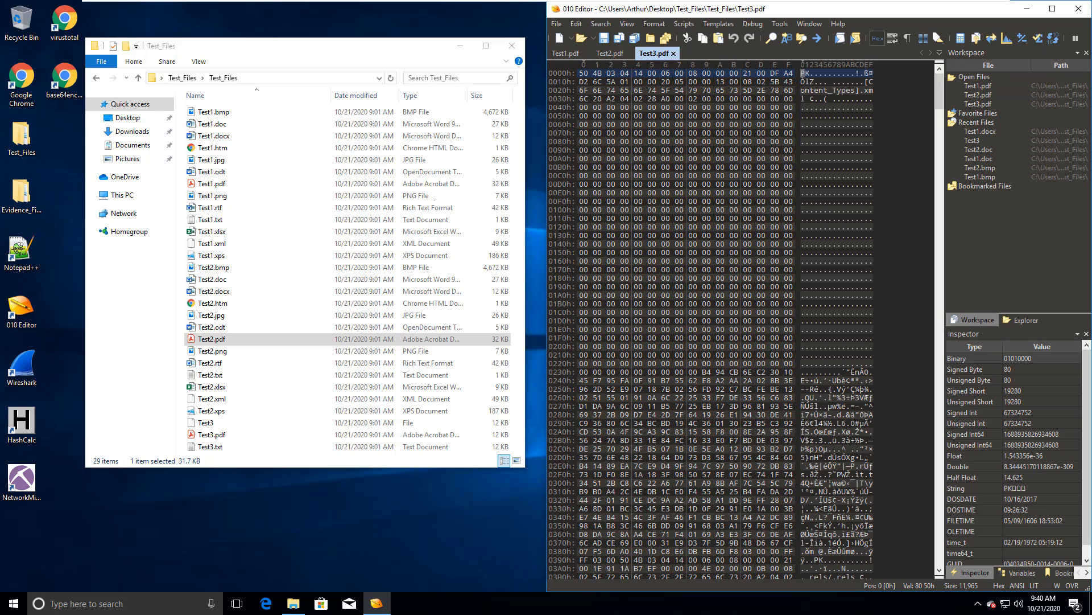
{"action": "left_click", "coordinate": [214, 136]}
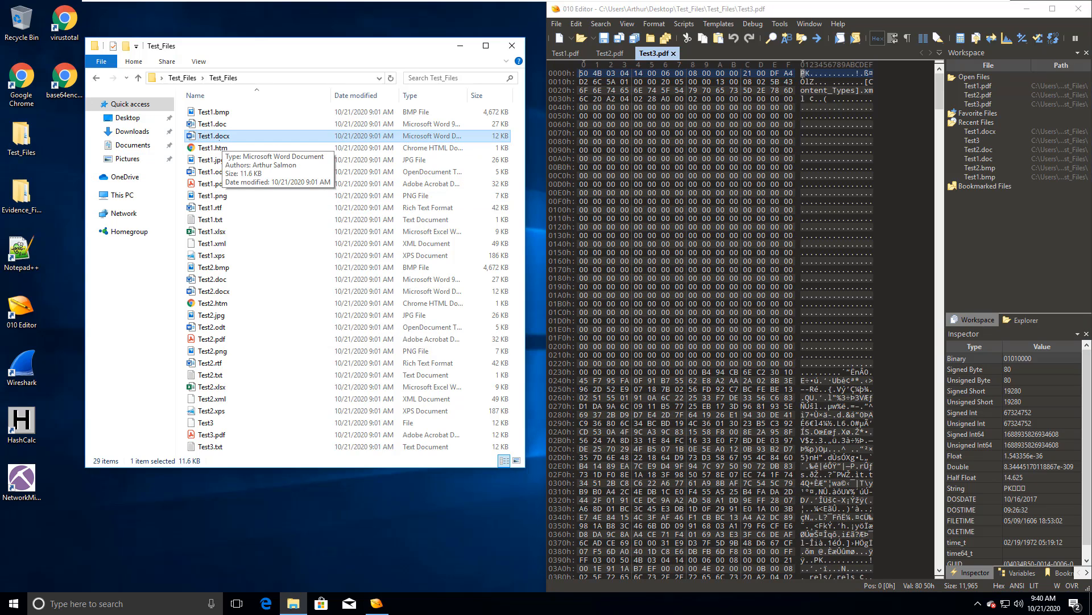
- Load Test1.docx into the hex editor, and try opening Test3.pdf in Acrobat Reader before closing the reader
{"action": "left_click_drag", "start_coordinate": [213, 136], "coordinate": [737, 37]}
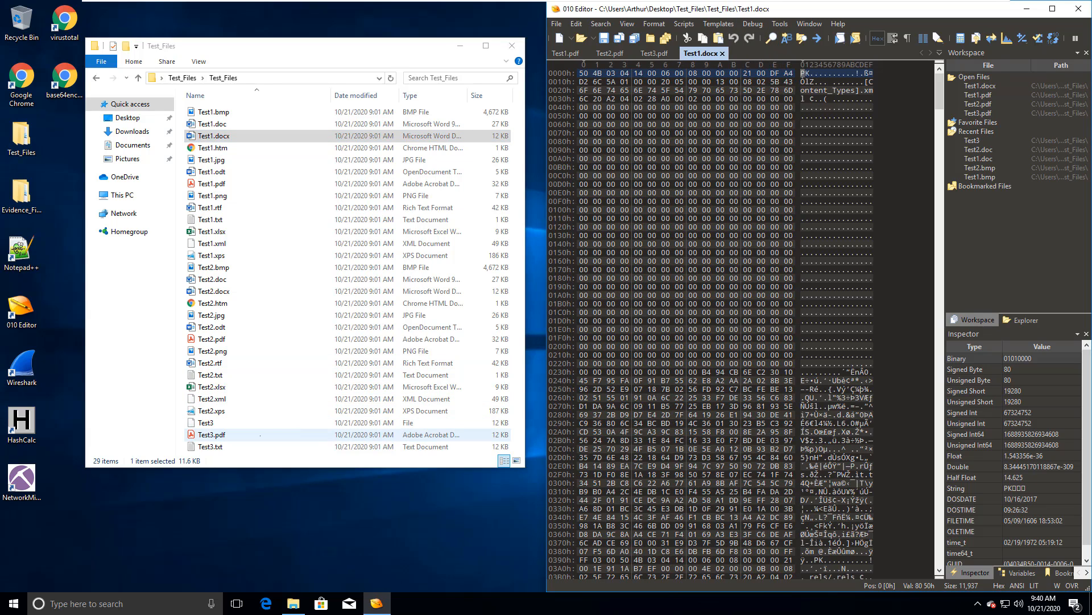
{"action": "left_click", "coordinate": [260, 435]}
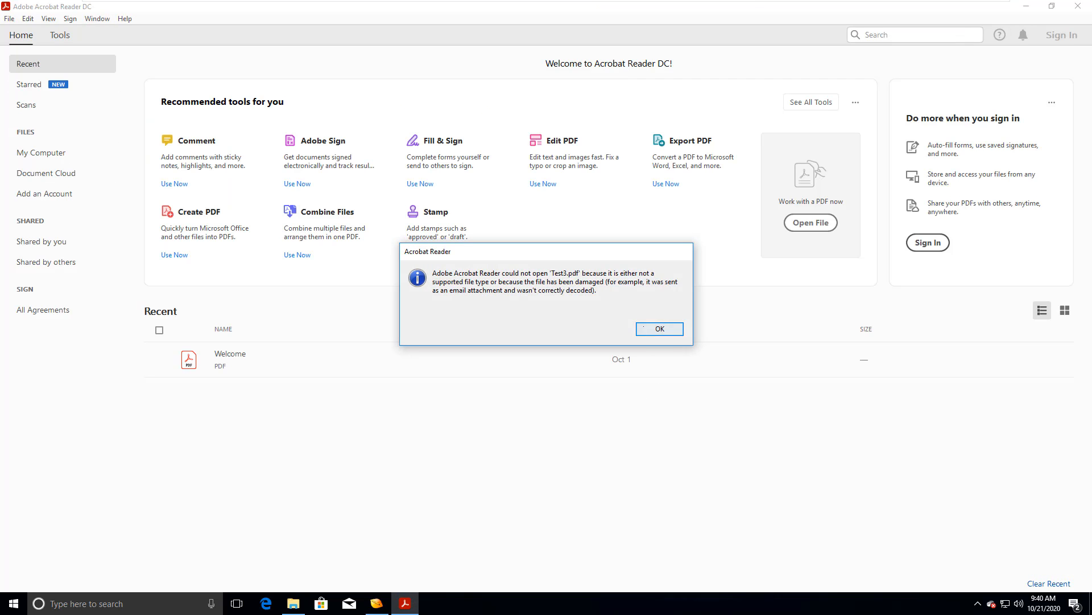
{"action": "left_click", "coordinate": [645, 328]}
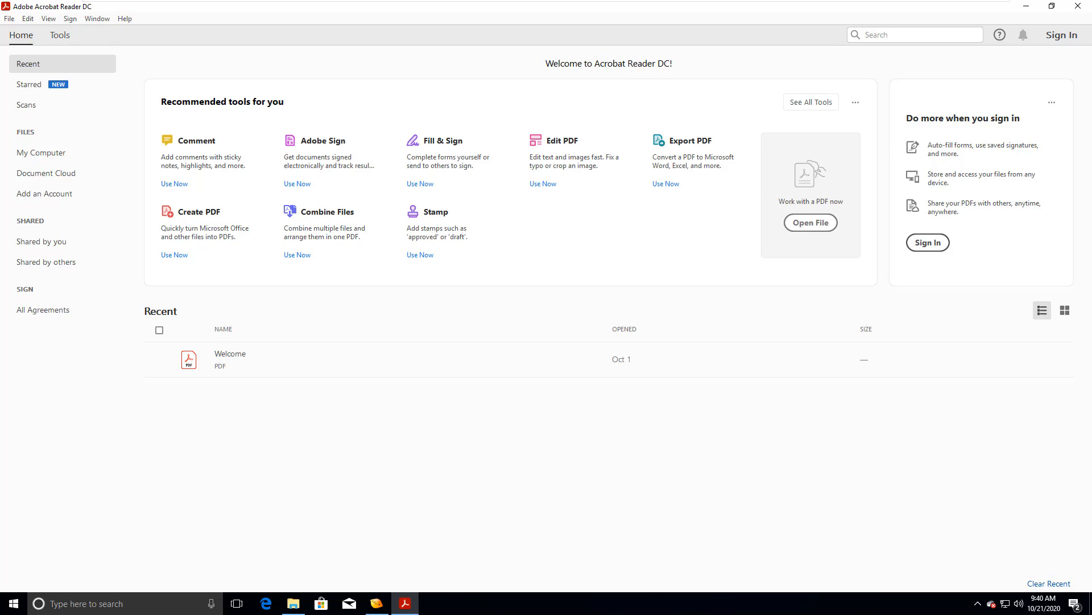
{"action": "left_click", "coordinate": [1078, 6]}
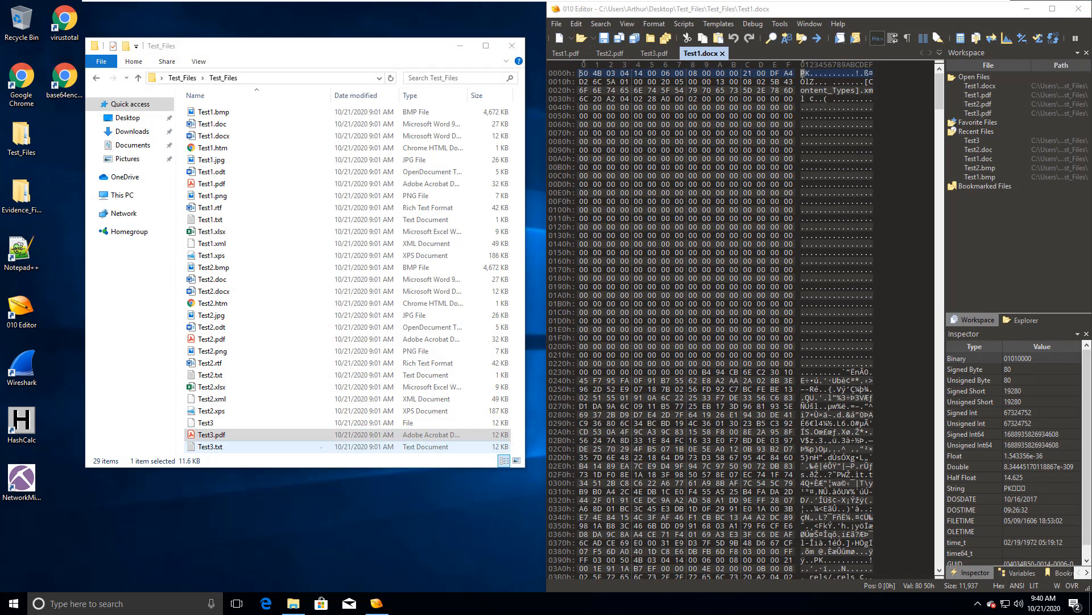
- Close Test3.pdf, Test1.docx and Test2.pdf in the hex editor, keeping Test1.pdf open
{"action": "left_click", "coordinate": [321, 447]}
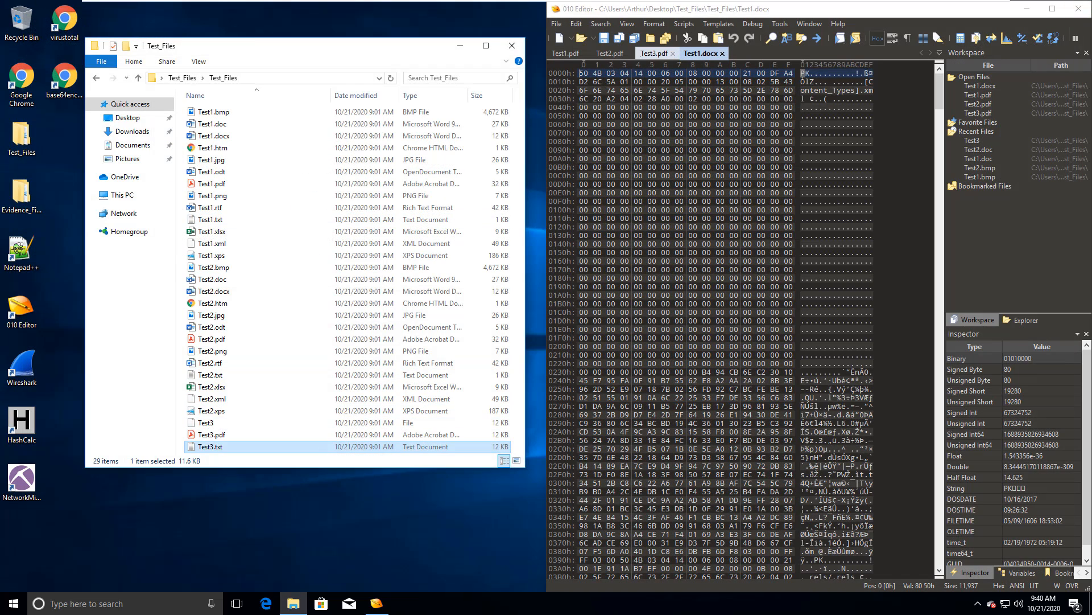
{"action": "left_click", "coordinate": [672, 53]}
{"action": "left_click", "coordinate": [673, 53]}
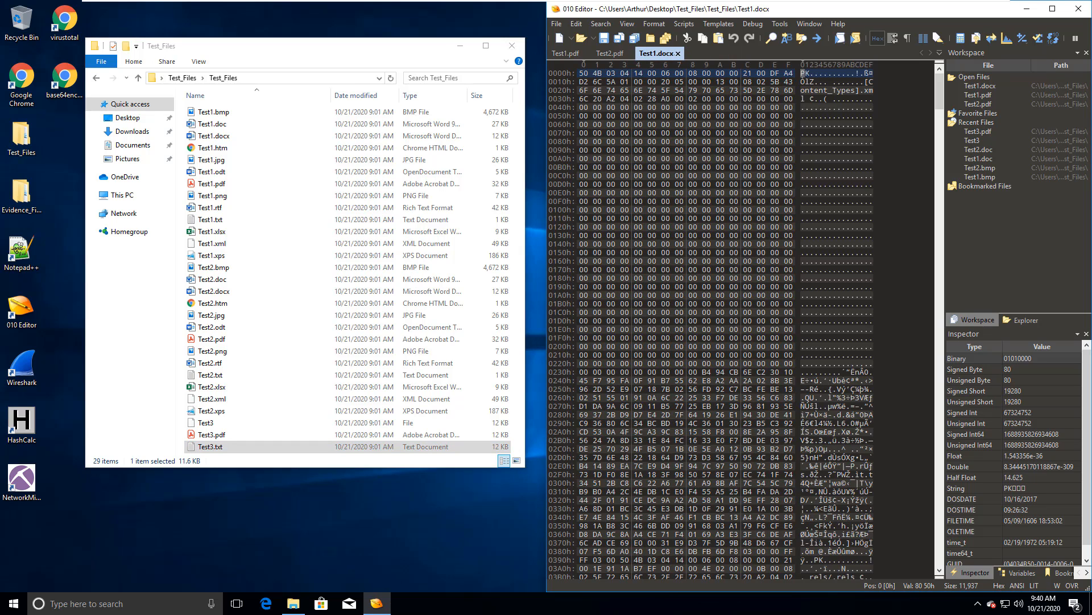
{"action": "left_click", "coordinate": [678, 53]}
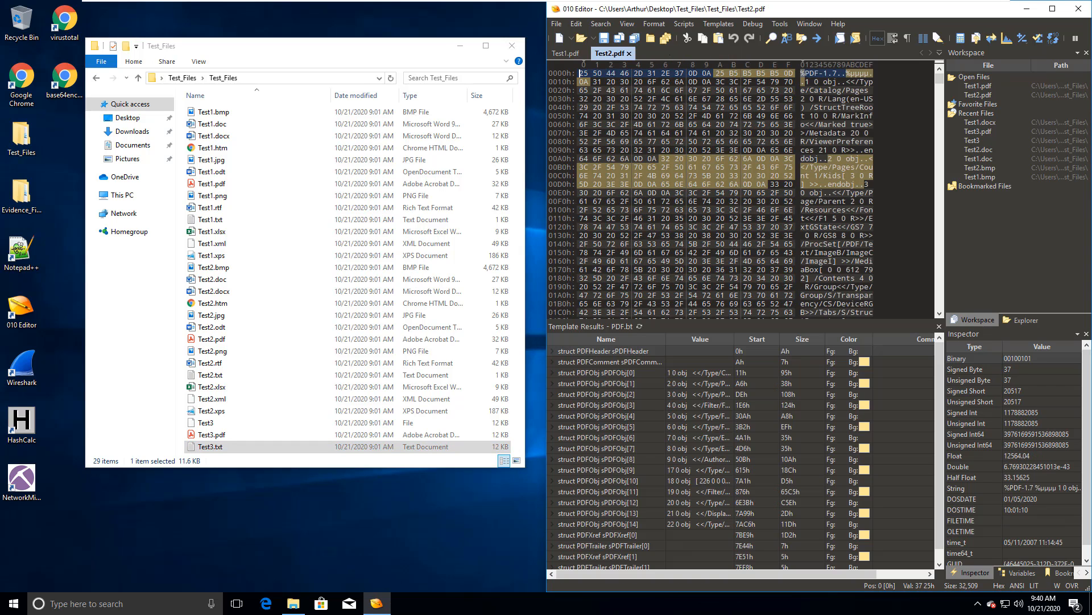
{"action": "left_click", "coordinate": [630, 53]}
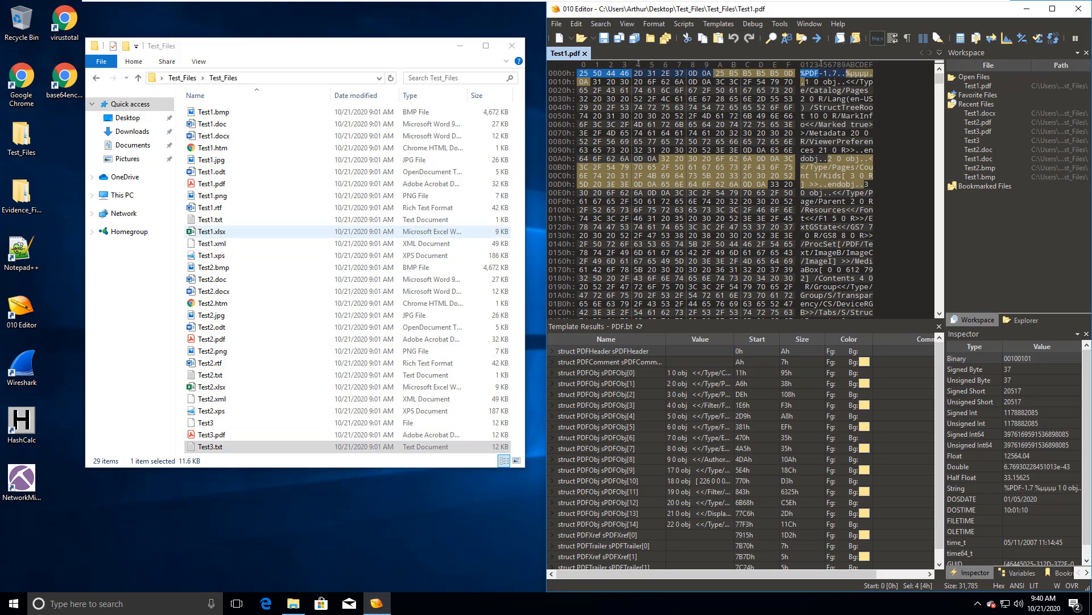
- Load Test1.txt from the Test_Files folder into the hex editor and close Test1.pdf
{"action": "left_click", "coordinate": [219, 221]}
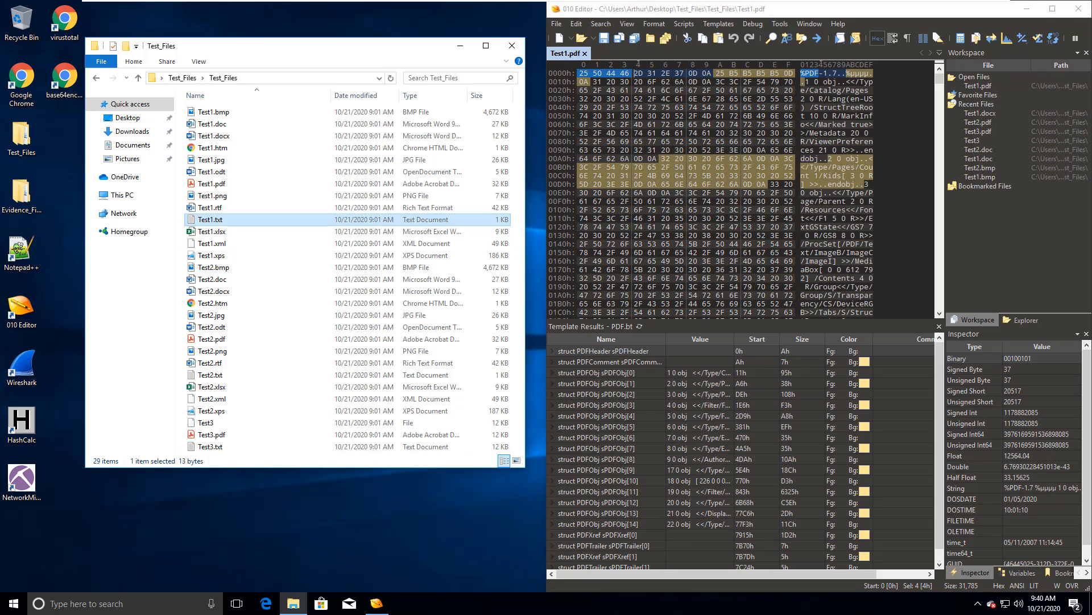
{"action": "left_click_drag", "start_coordinate": [219, 221], "coordinate": [683, 130]}
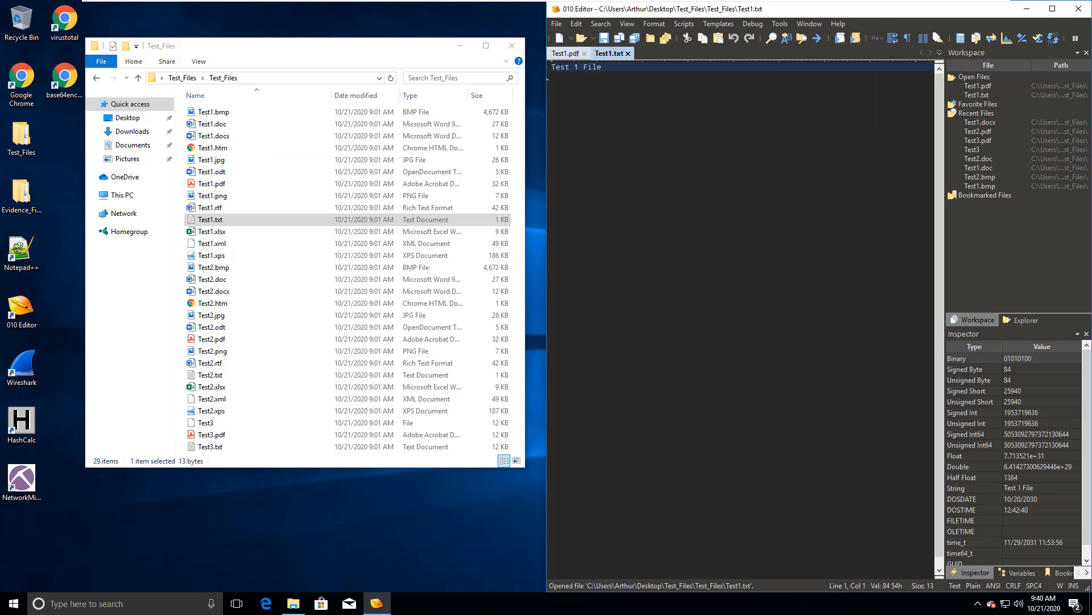
{"action": "left_click", "coordinate": [566, 52]}
{"action": "left_click", "coordinate": [585, 54]}
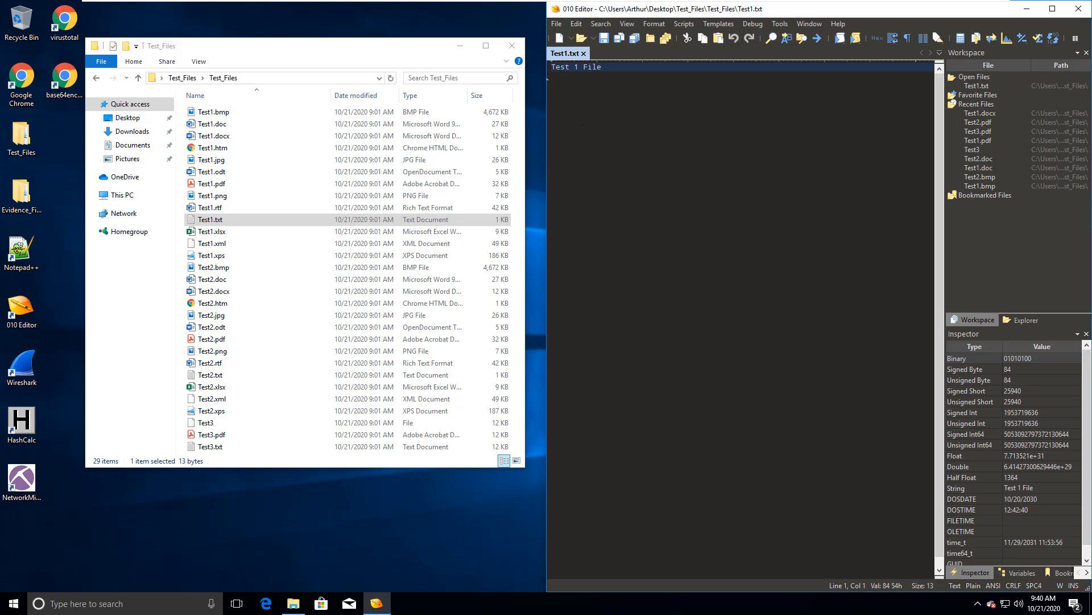
- Examine the opening characters of Test1.txt for a file signature ahead of its plain text
{"action": "left_click", "coordinate": [548, 76]}
{"action": "left_click", "coordinate": [575, 67]}
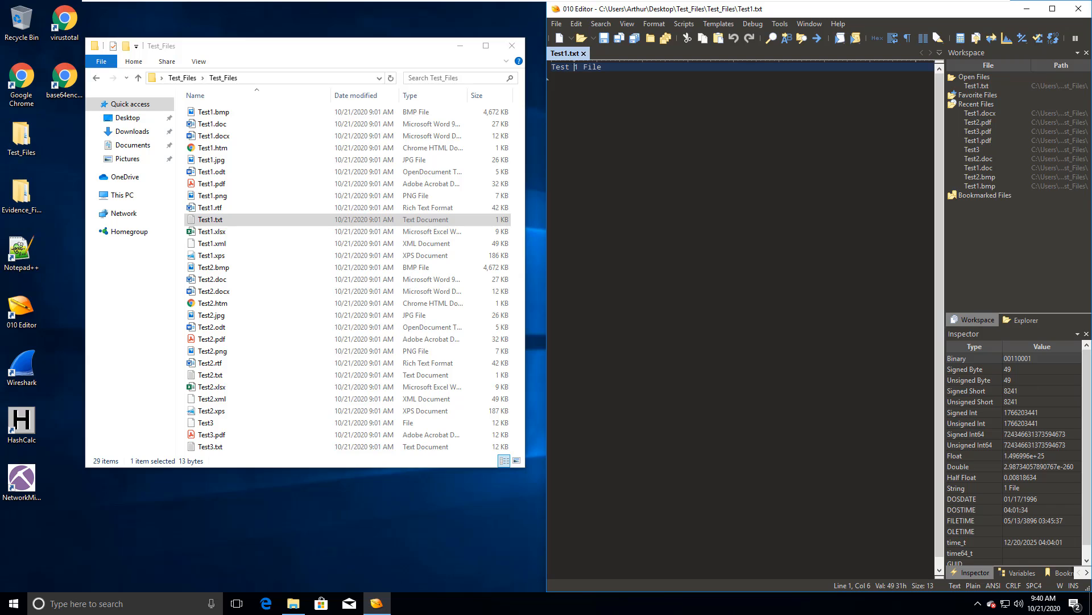
{"action": "left_click", "coordinate": [561, 67]}
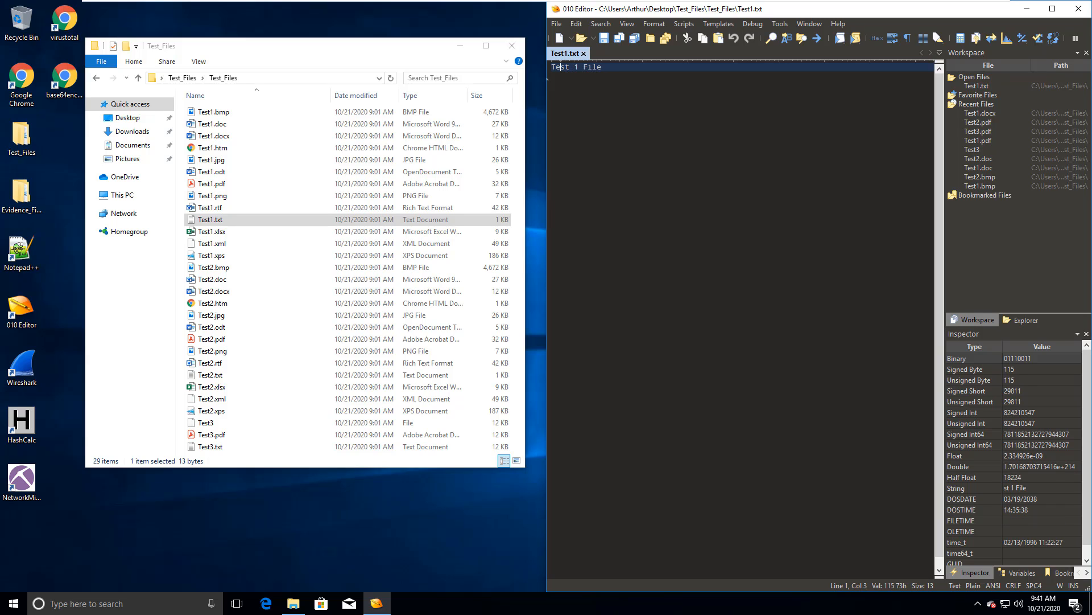
{"action": "left_click_drag", "start_coordinate": [551, 68], "coordinate": [560, 67]}
{"action": "left_click_drag", "start_coordinate": [560, 67], "coordinate": [569, 67]}
{"action": "left_click", "coordinate": [552, 76]}
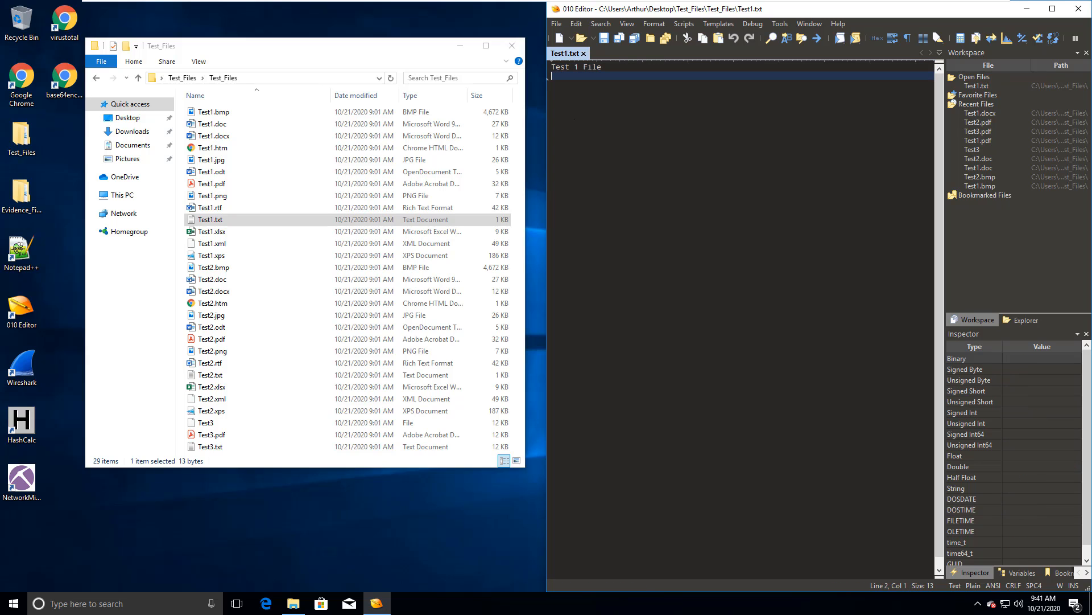
- Load Test3.txt from the folder, compare it with Test1.txt, and select its first four bytes
{"action": "left_click_drag", "start_coordinate": [211, 446], "coordinate": [739, 255]}
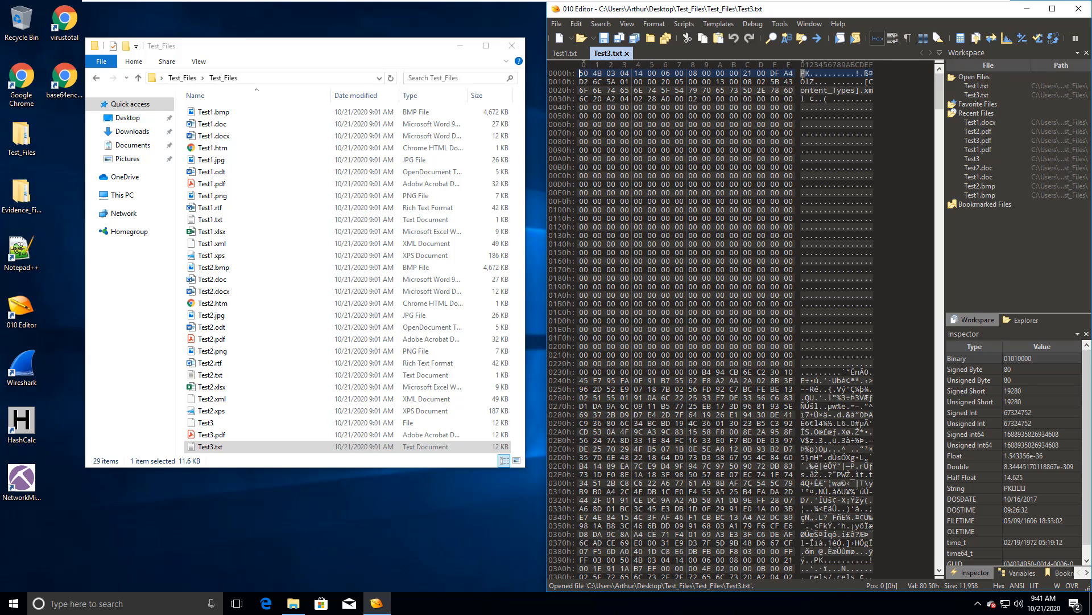
{"action": "left_click", "coordinate": [565, 53]}
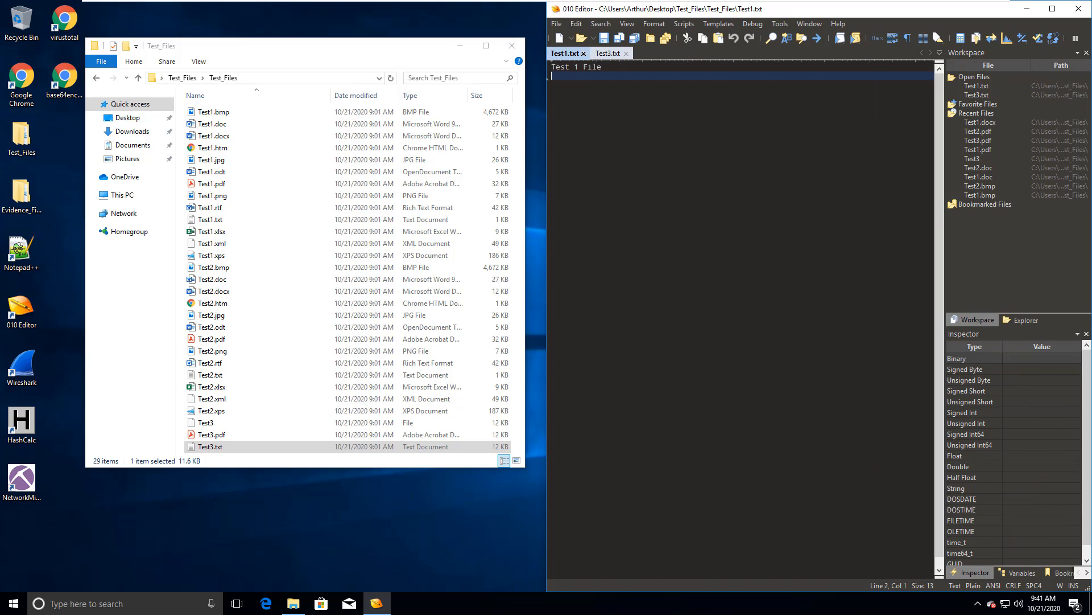
{"action": "left_click", "coordinate": [608, 53]}
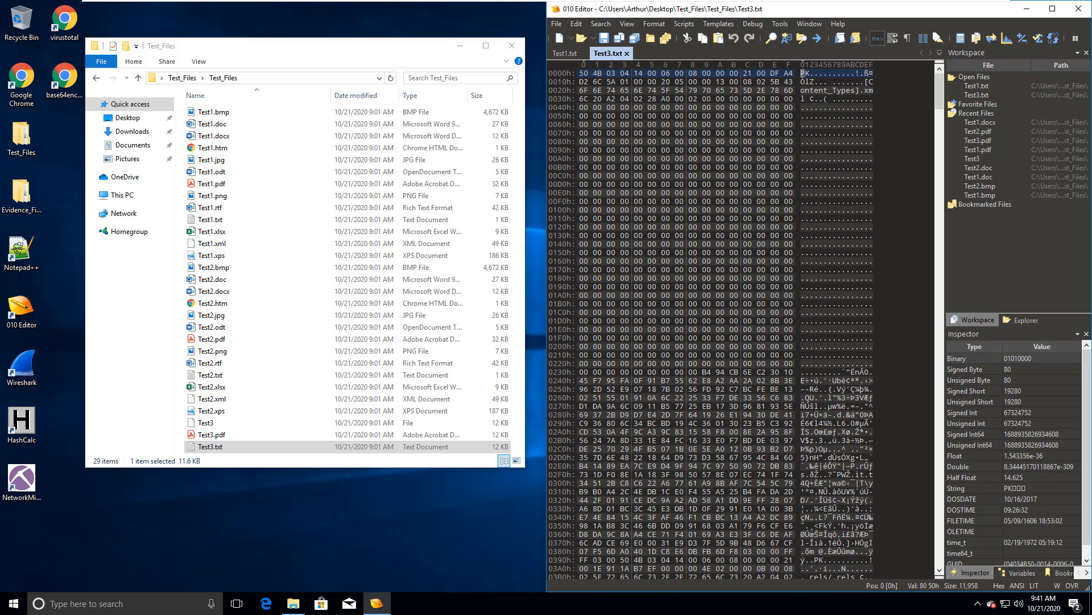
{"action": "left_click_drag", "start_coordinate": [584, 73], "coordinate": [635, 73]}
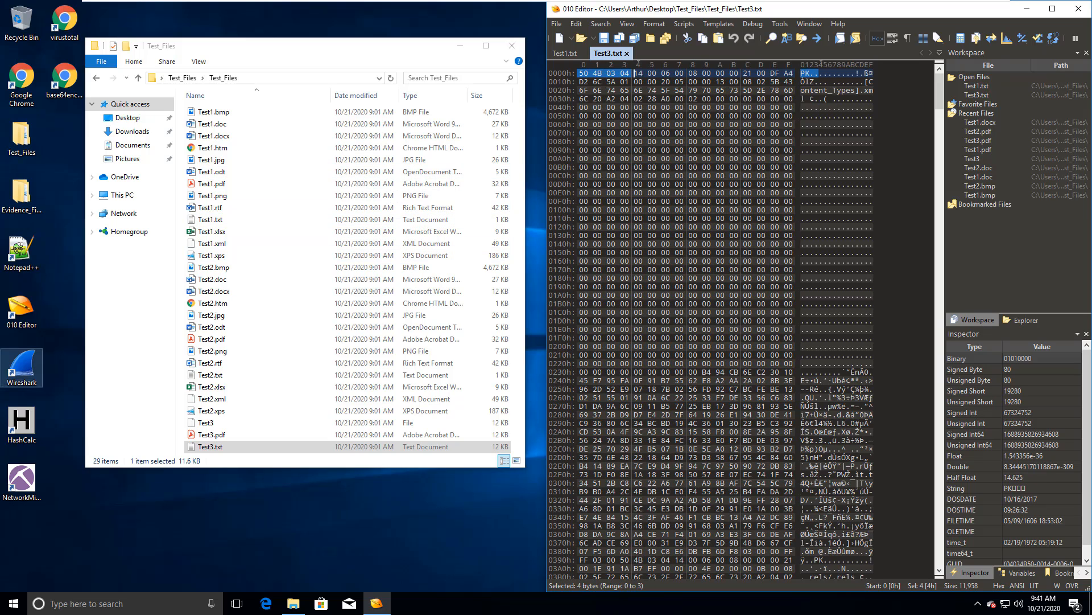
- View the contents of Test3.txt in Notepad, and close the file in both Notepad and the hex editor
{"action": "left_click", "coordinate": [211, 447]}
{"action": "double_click", "coordinate": [212, 446]}
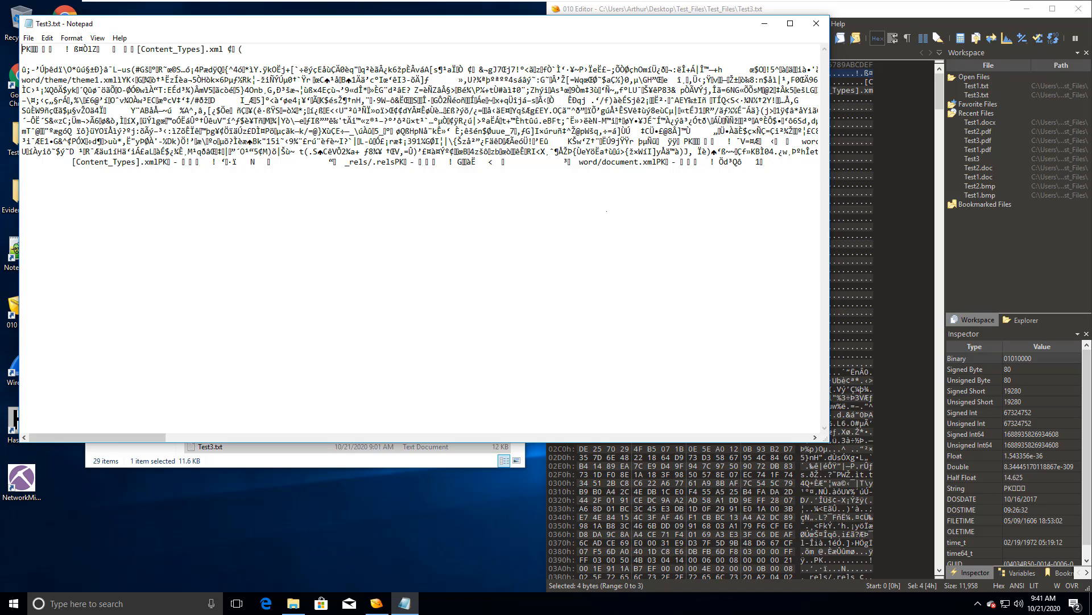
{"action": "left_click", "coordinate": [817, 23]}
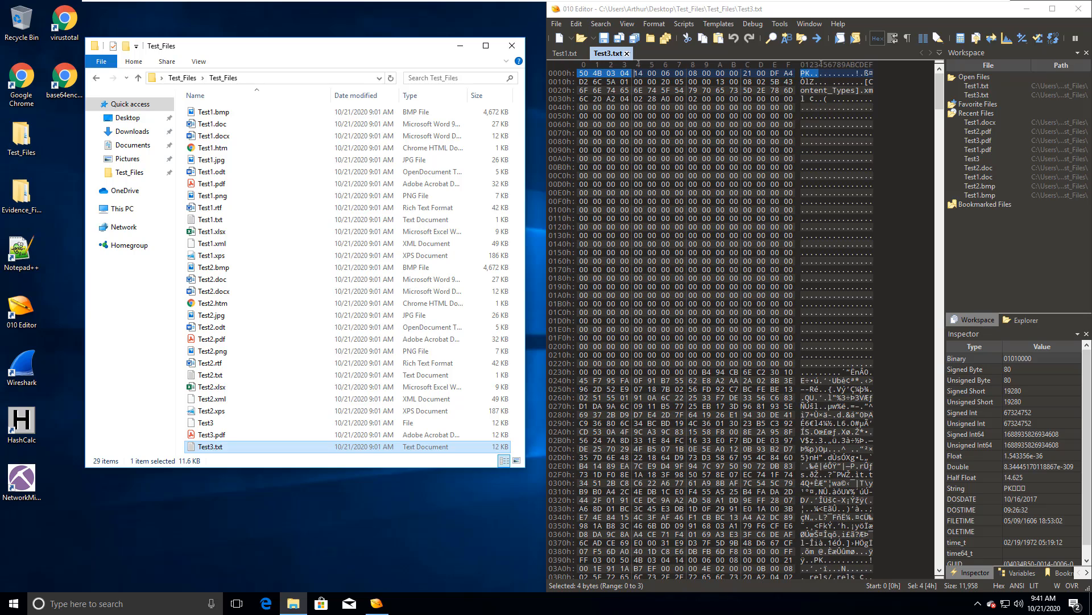
{"action": "left_click", "coordinate": [627, 53]}
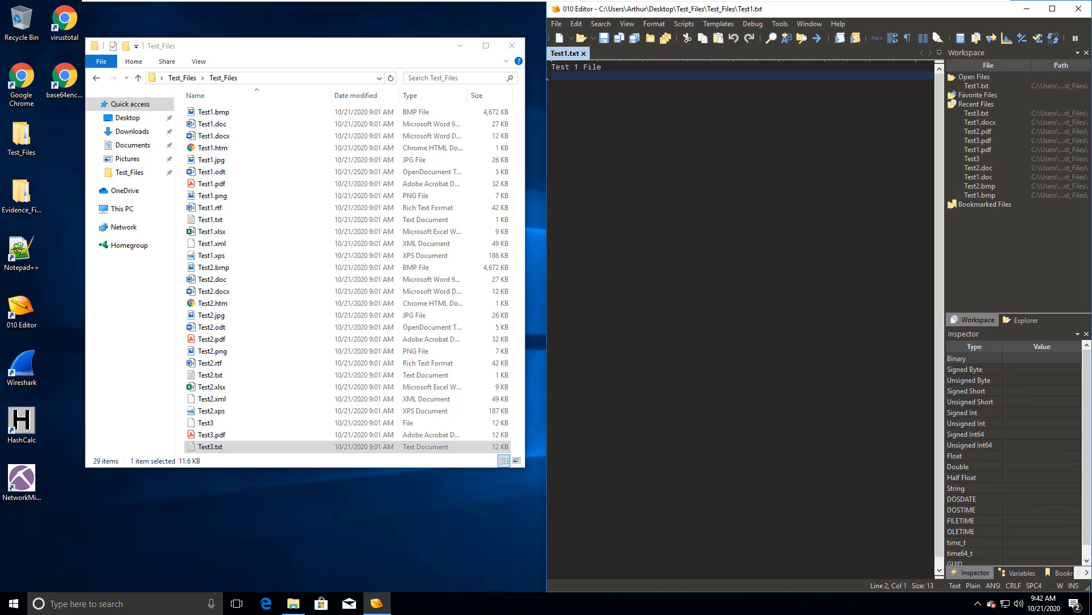
- Open the inner Evidence_Files folder from the desktop and load evidence01.pcap into the hex editor
{"action": "left_click", "coordinate": [216, 423]}
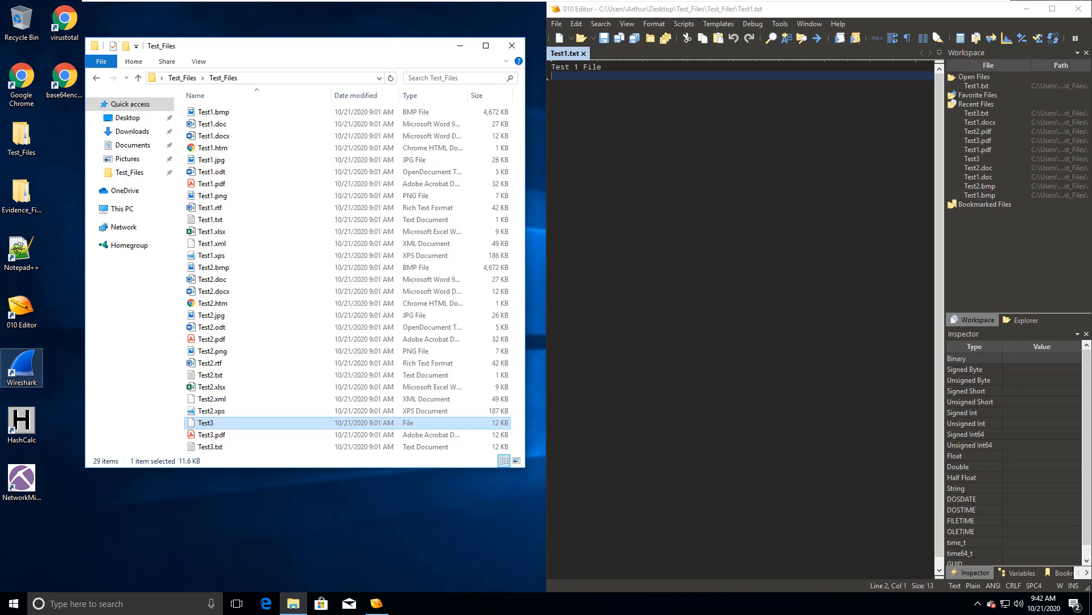
{"action": "double_click", "coordinate": [21, 193]}
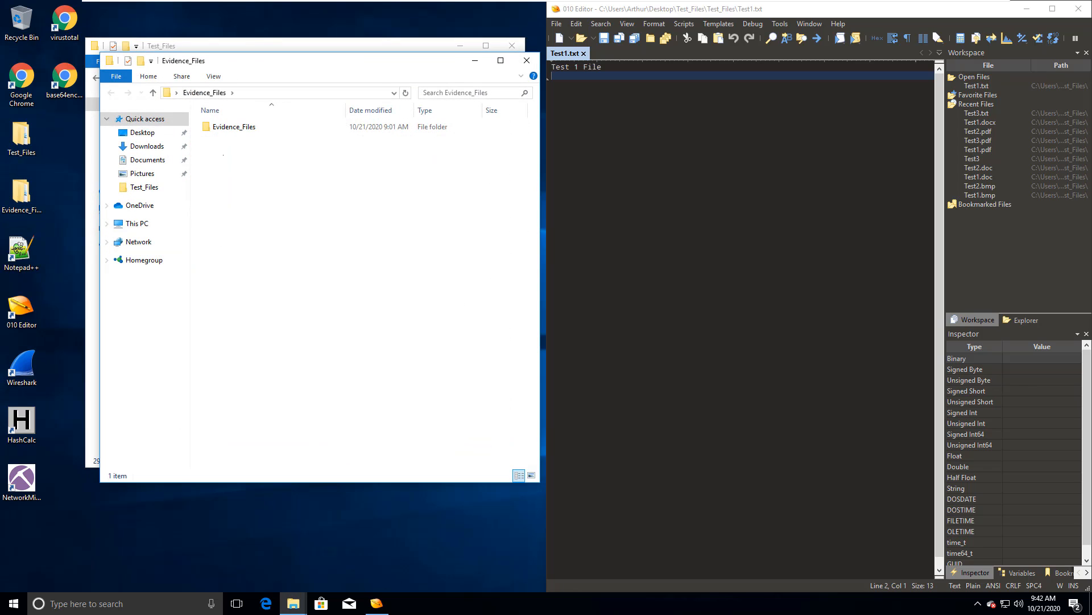
{"action": "double_click", "coordinate": [235, 127]}
{"action": "left_click", "coordinate": [238, 127]}
{"action": "left_click_drag", "start_coordinate": [238, 126], "coordinate": [623, 155]}
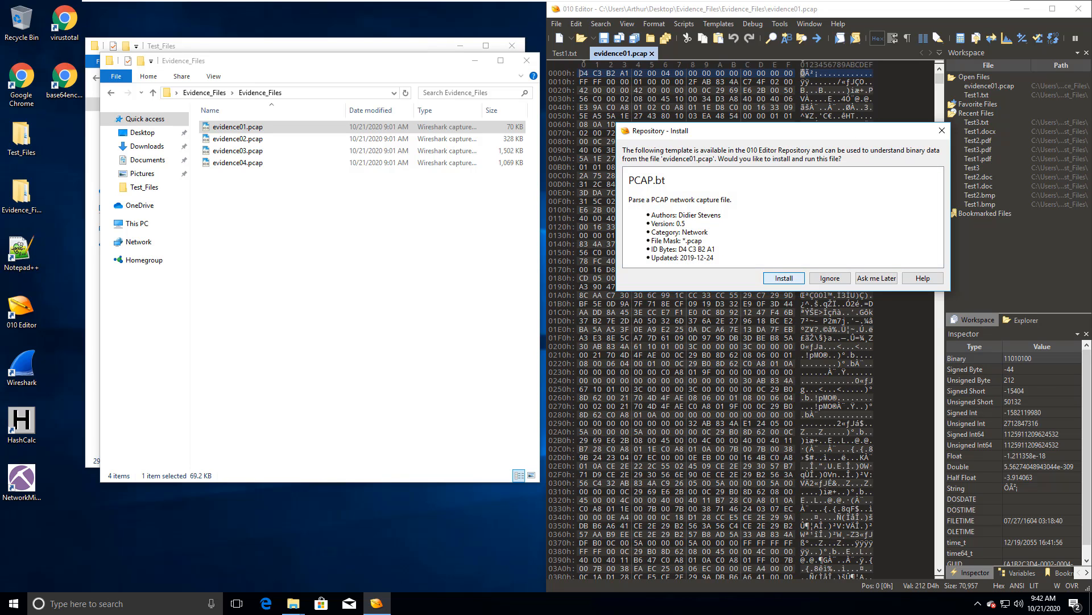
- Install and run the PCAP.bt template on evidence01.pcap, and close the template script loaded for its error
{"action": "key", "text": "Return"}
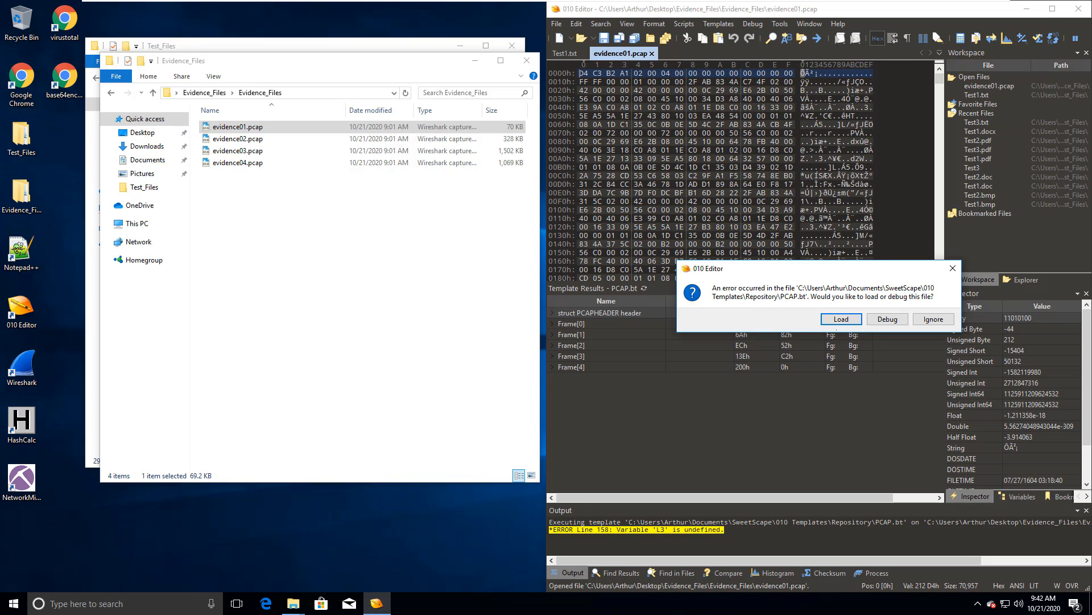
{"action": "key", "text": "Return"}
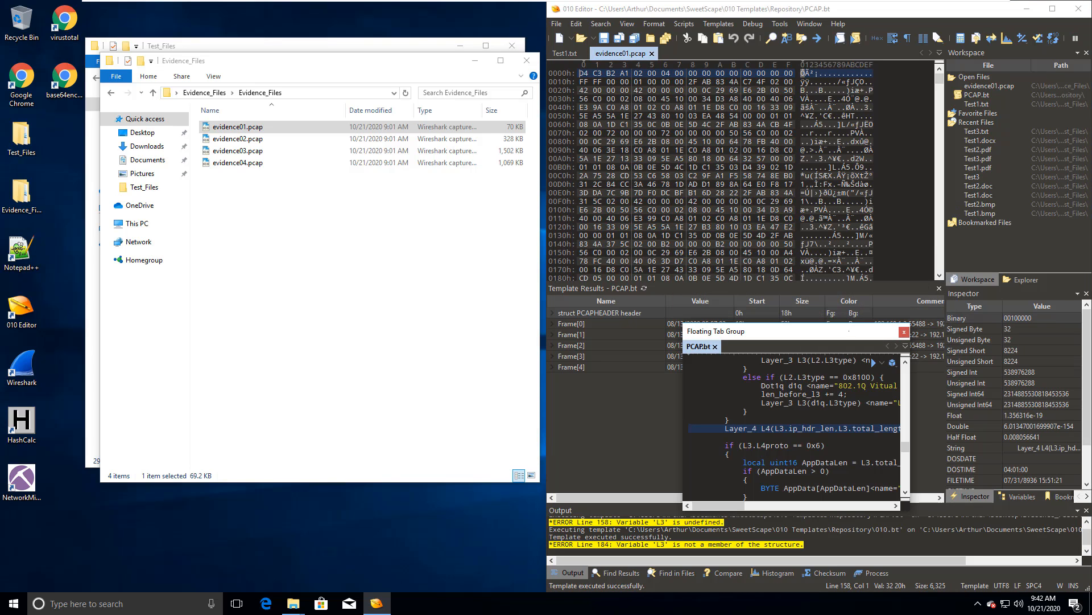
{"action": "key", "text": "ctrl+F4"}
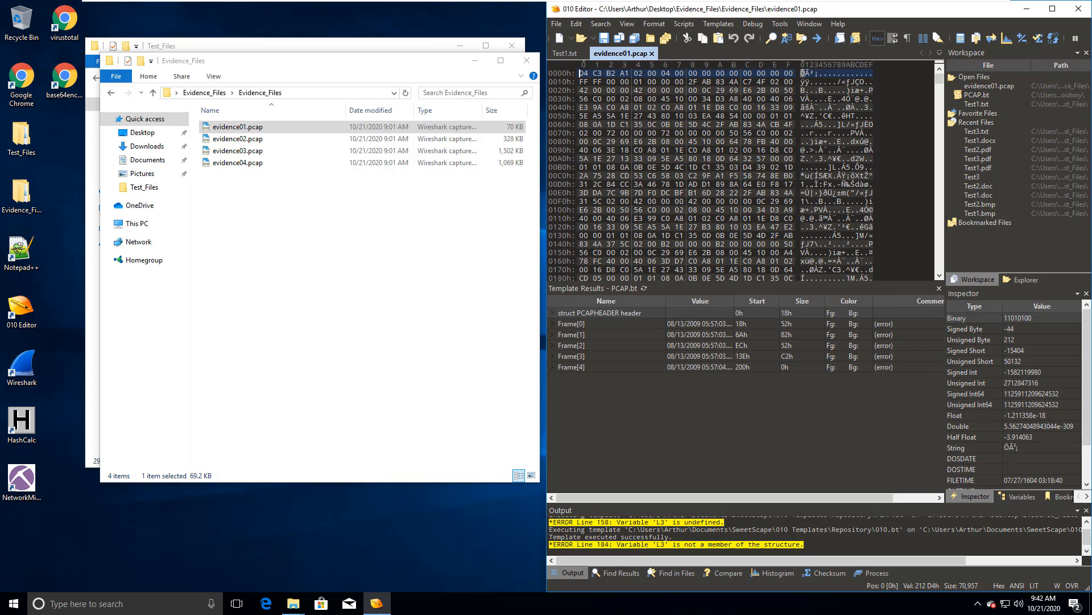
- Select the first four bytes of evidence01.pcap and close the Evidence_Files folder window
{"action": "mouse_move", "coordinate": [667, 168]}
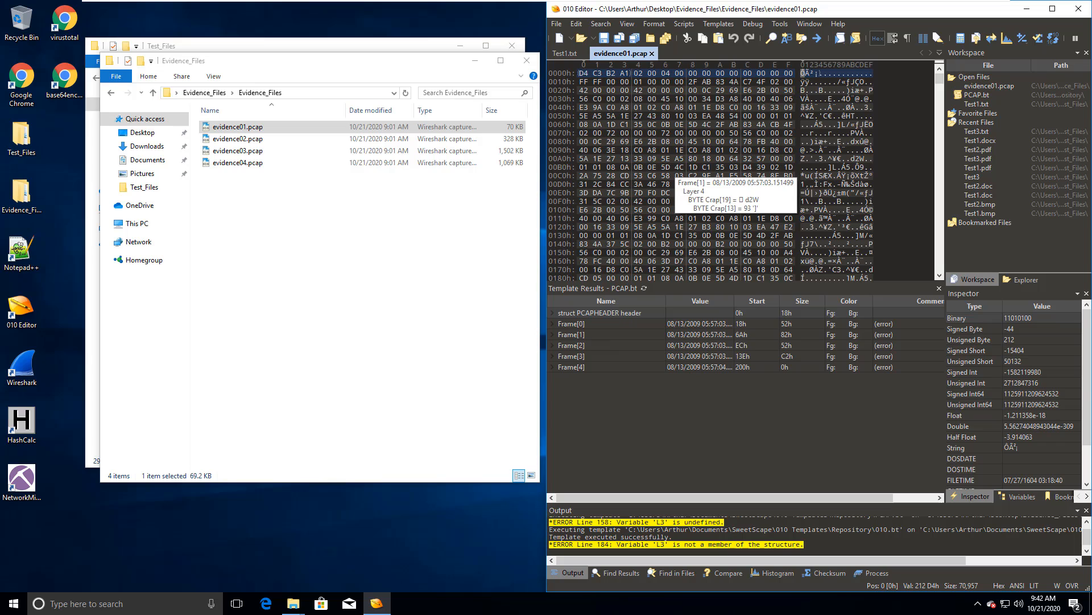
{"action": "left_click_drag", "start_coordinate": [802, 71], "coordinate": [821, 62]}
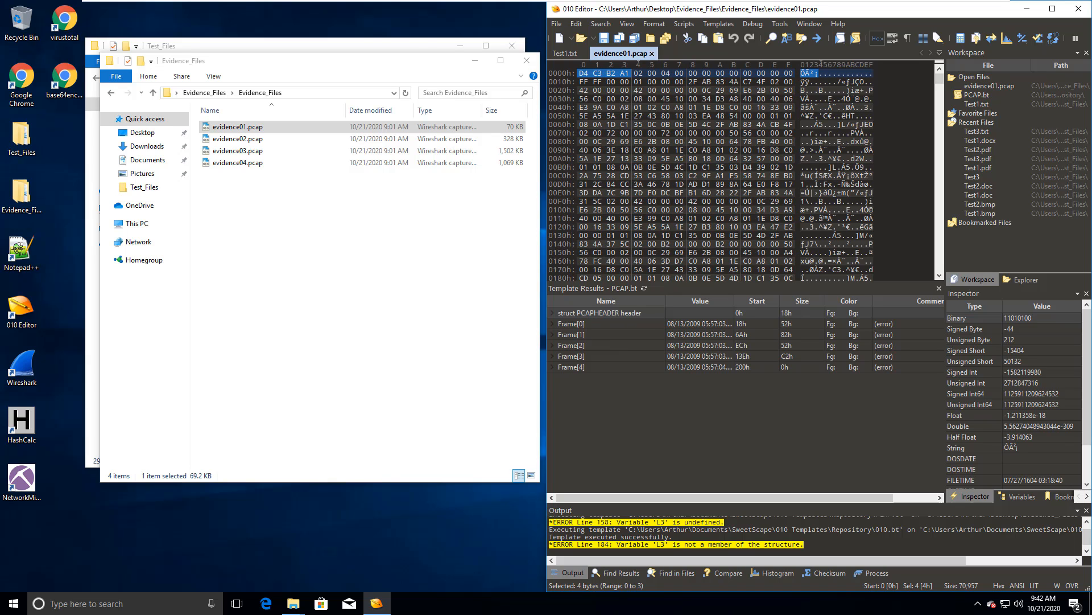
{"action": "left_click", "coordinate": [526, 60]}
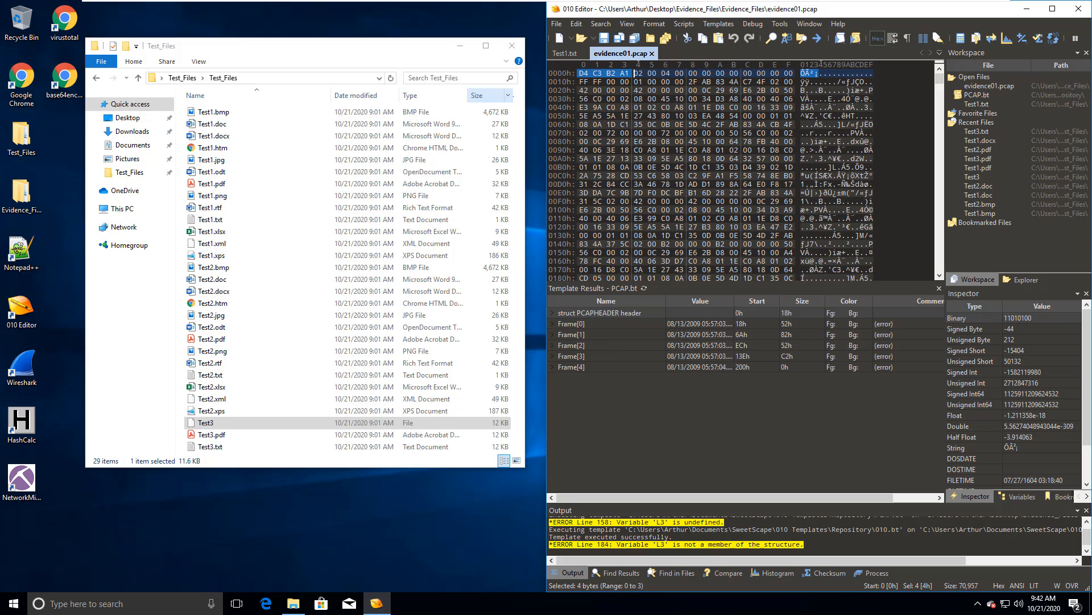
{"action": "double_click", "coordinate": [22, 194]}
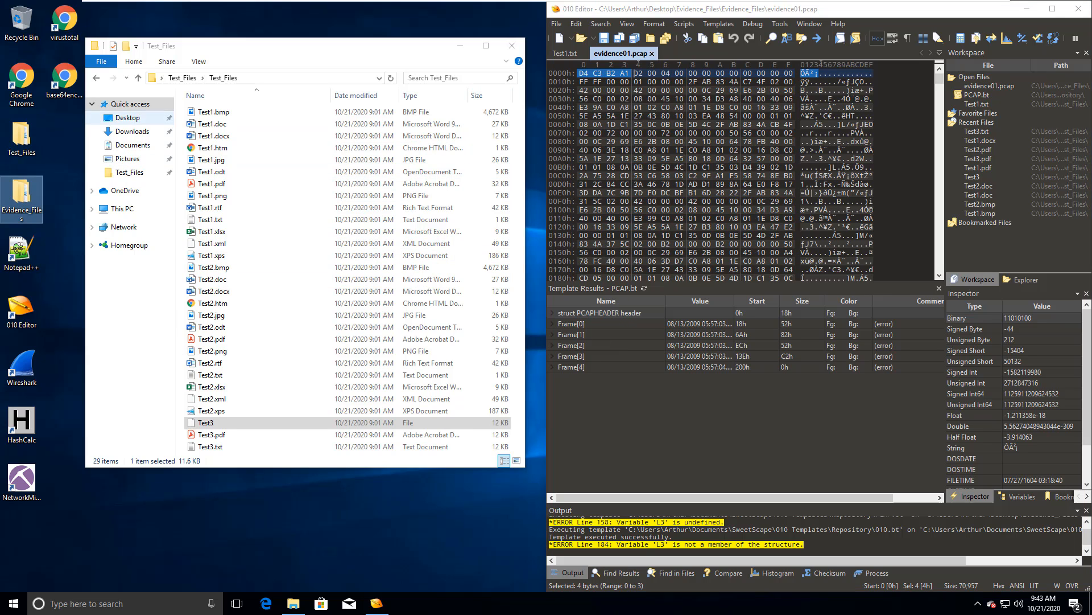
- Open en.wikipedia.org/wiki/List_of_file_signatures in Google Chrome and look up the pcap signature in the table
{"action": "double_click", "coordinate": [21, 83]}
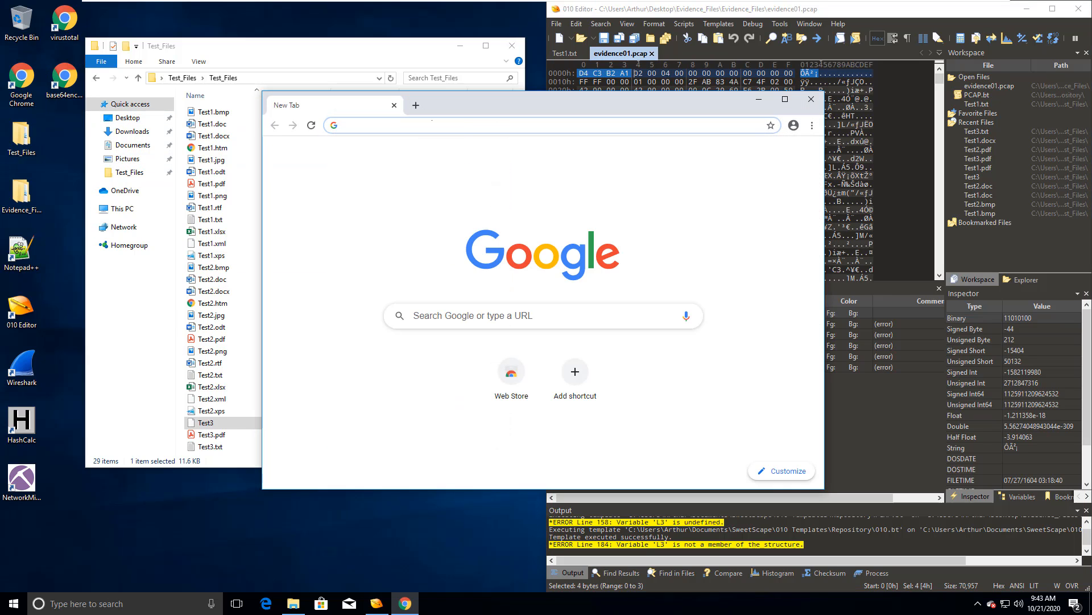
{"action": "left_click", "coordinate": [431, 121]}
{"action": "type", "text": "https://en.wikipedia.org/wiki/List_of_file_signatures"}
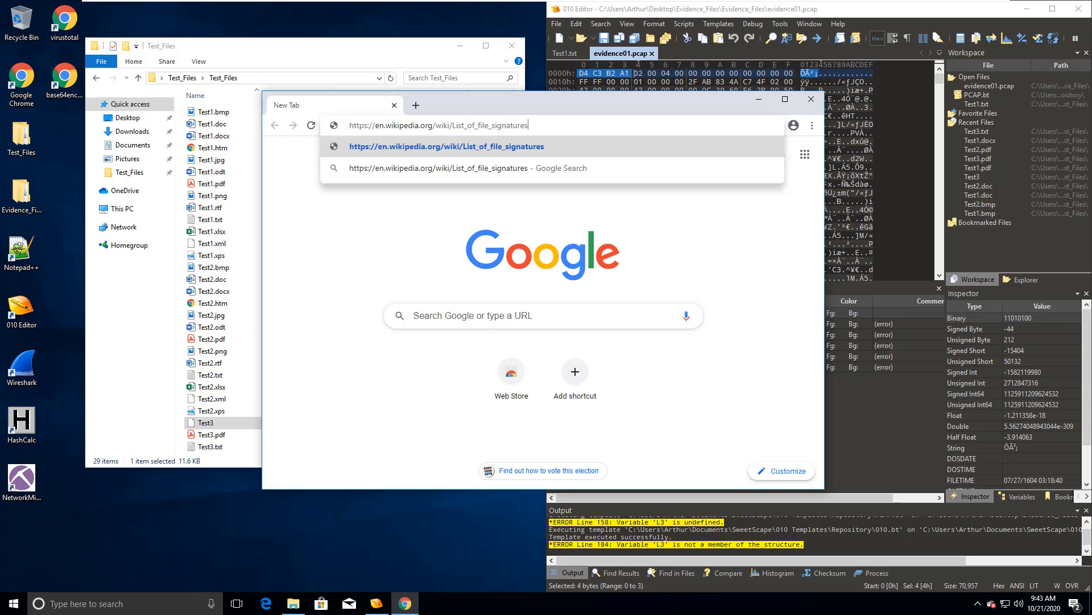
{"action": "key", "text": "Return"}
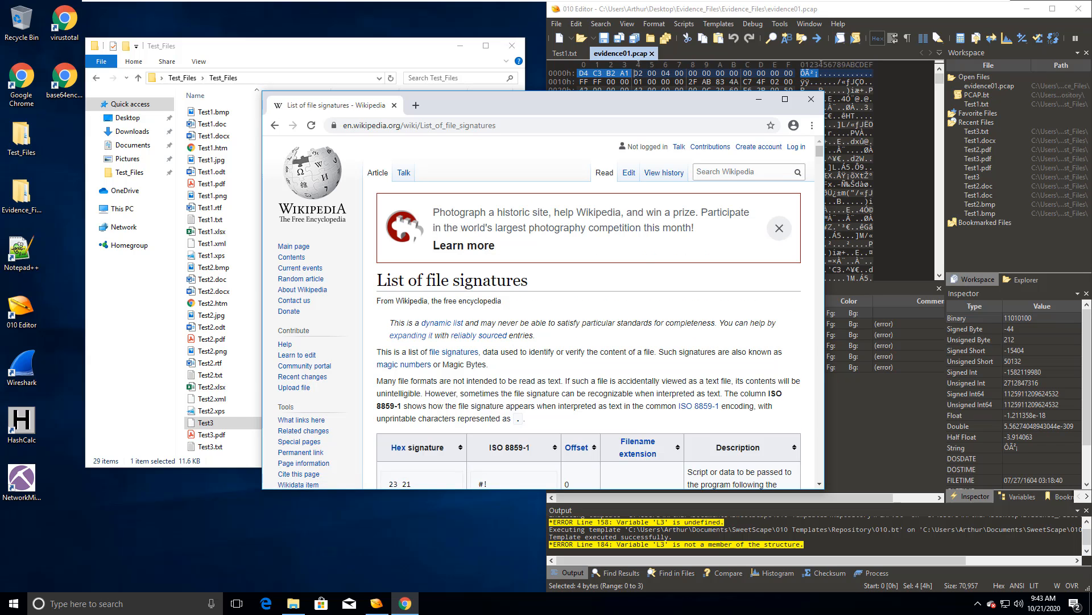
{"action": "scroll", "coordinate": [589, 313], "scroll_direction": "down", "scroll_amount": 5}
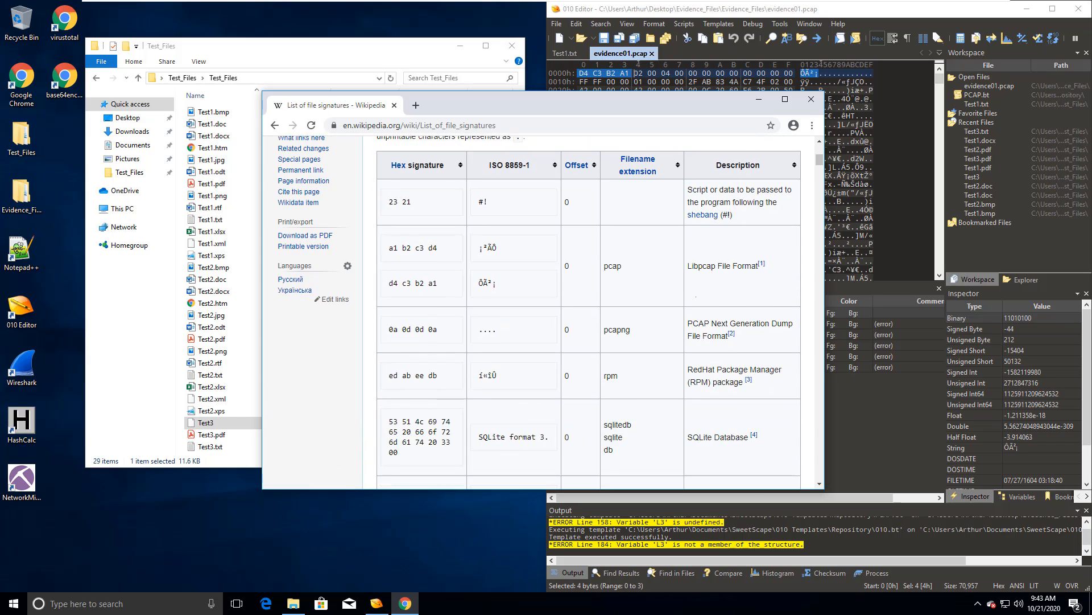
- Compare the pcap row's signature d4 c3 b2 a1, extension and description in the Wikipedia table with the first bytes of evidence01.pcap
{"action": "left_click_drag", "start_coordinate": [438, 281], "coordinate": [394, 281]}
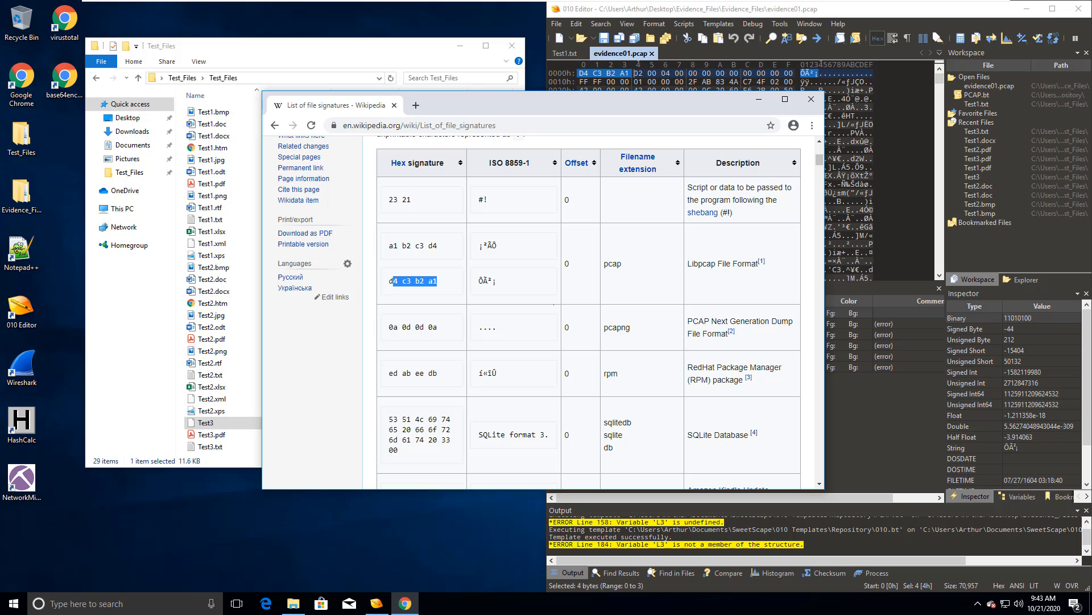
{"action": "left_click", "coordinate": [486, 259]}
{"action": "mouse_move", "coordinate": [592, 82]}
{"action": "left_click_drag", "start_coordinate": [437, 280], "coordinate": [389, 280]}
{"action": "double_click", "coordinate": [613, 263]}
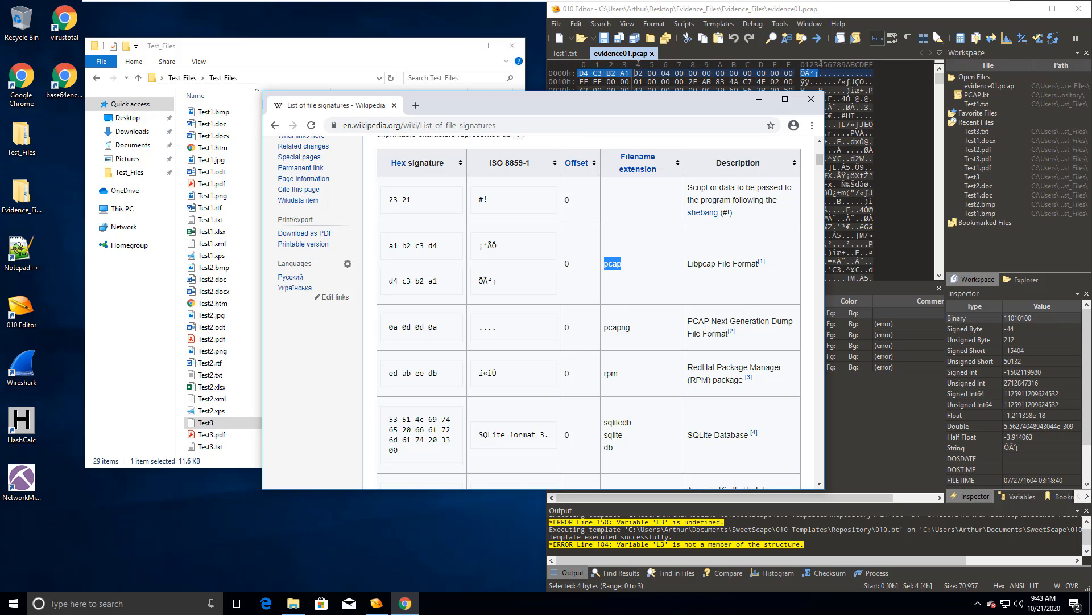
{"action": "double_click", "coordinate": [702, 264]}
{"action": "left_click", "coordinate": [821, 61]}
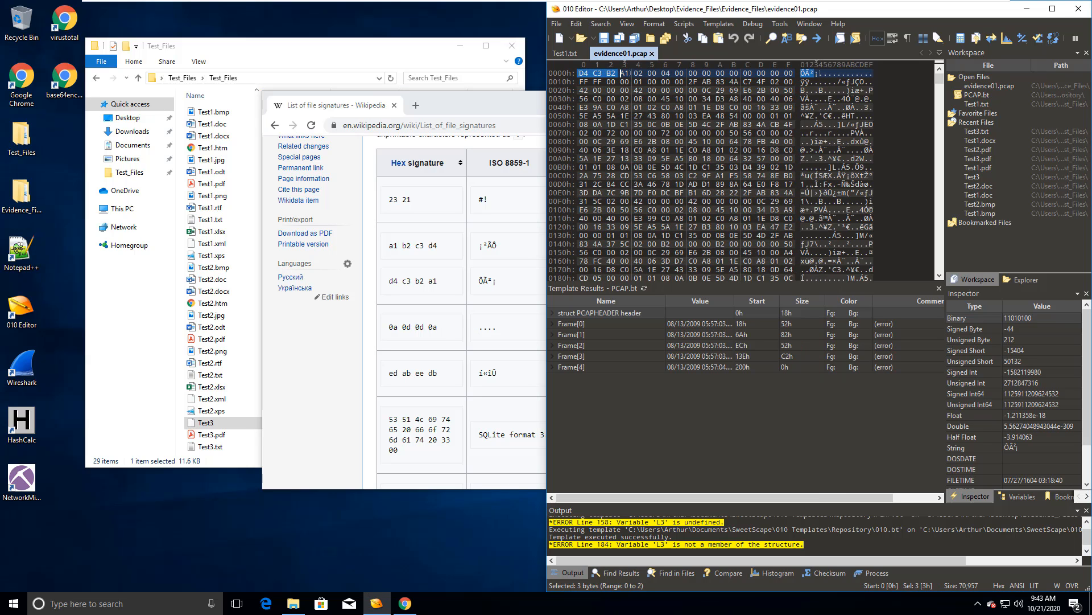
{"action": "key", "text": "alt+Tab"}
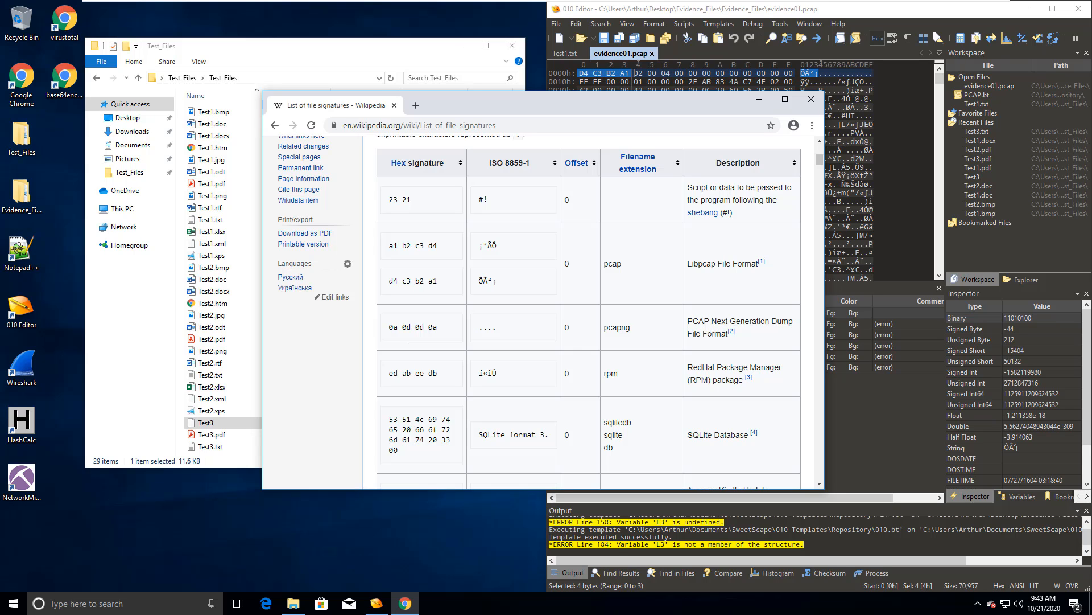
- Review the pcapng and SQLite rows of the signature table, and close both the browser and evidence01.pcap
{"action": "double_click", "coordinate": [618, 328]}
{"action": "left_click_drag", "start_coordinate": [386, 419], "coordinate": [457, 419]}
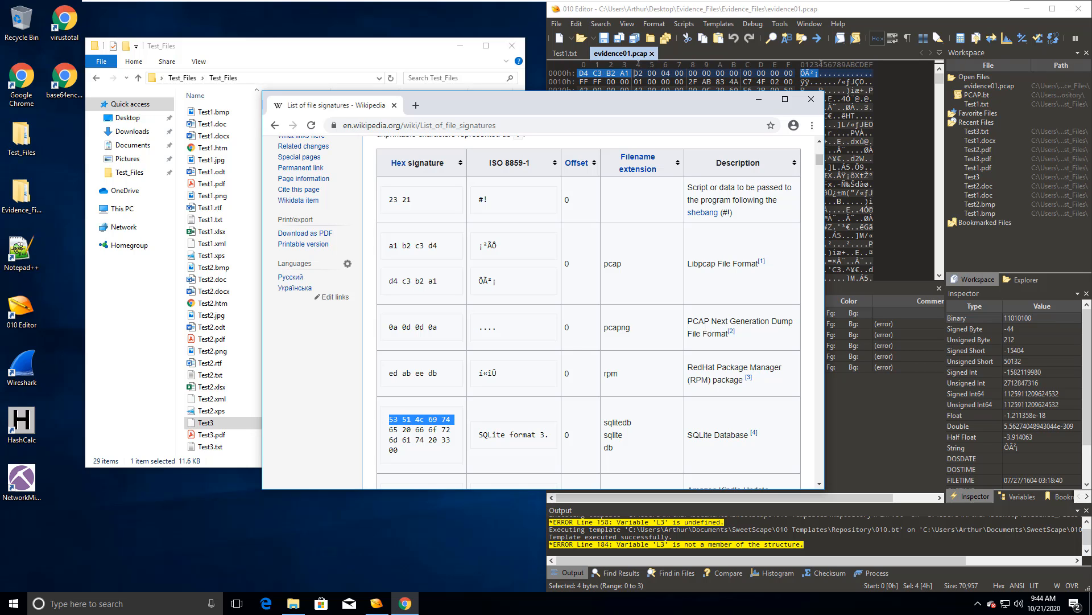
{"action": "scroll", "coordinate": [444, 418], "scroll_direction": "down", "scroll_amount": 6}
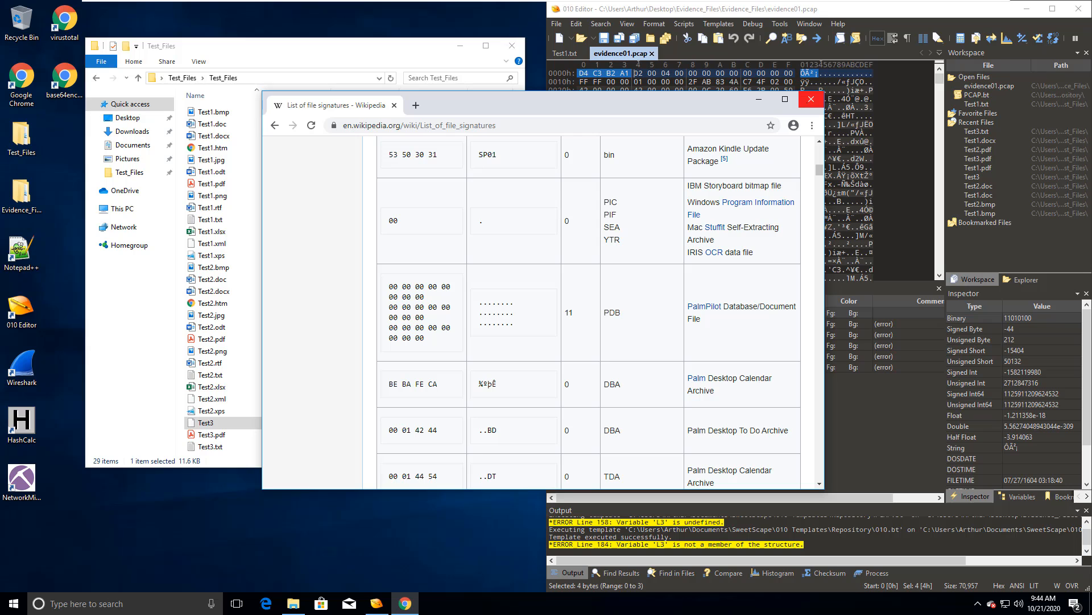
{"action": "left_click", "coordinate": [811, 99]}
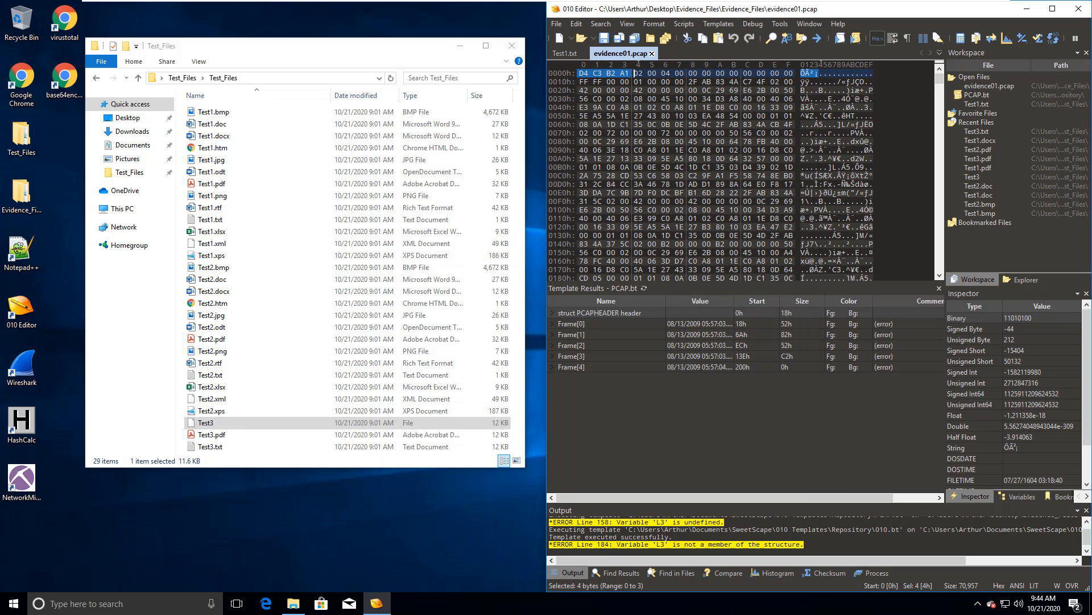
{"action": "left_click", "coordinate": [652, 54]}
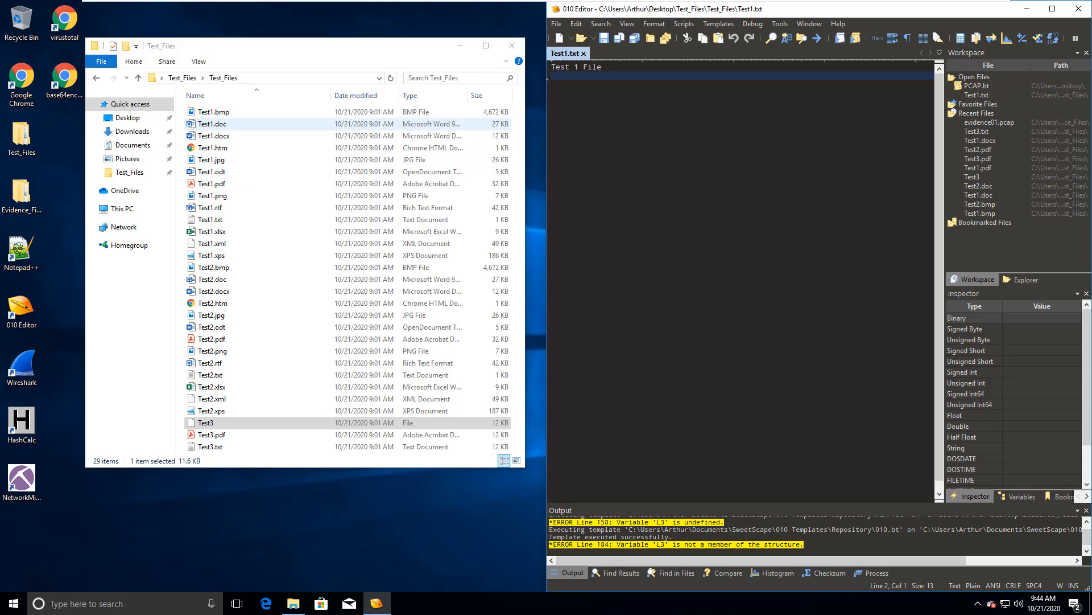
- Load Test1.bmp through Test1.xps together into the hex editor, allowing a second Test1.txt window and installing the offered PNG.bt template
{"action": "left_click", "coordinate": [217, 112]}
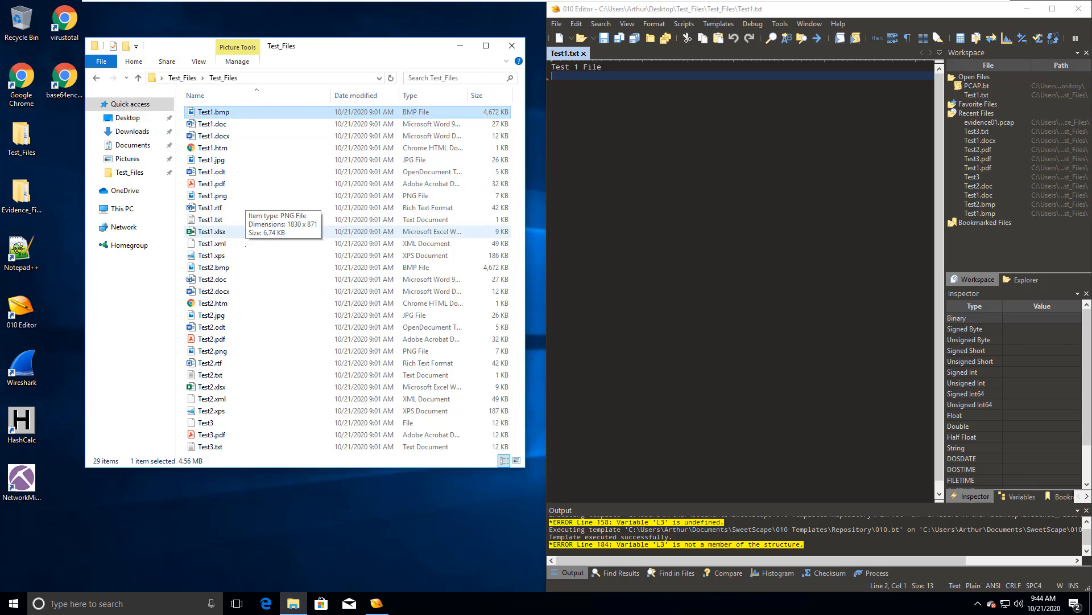
{"action": "left_click", "coordinate": [239, 256], "text": "shift"}
{"action": "left_click_drag", "start_coordinate": [228, 207], "coordinate": [666, 211]}
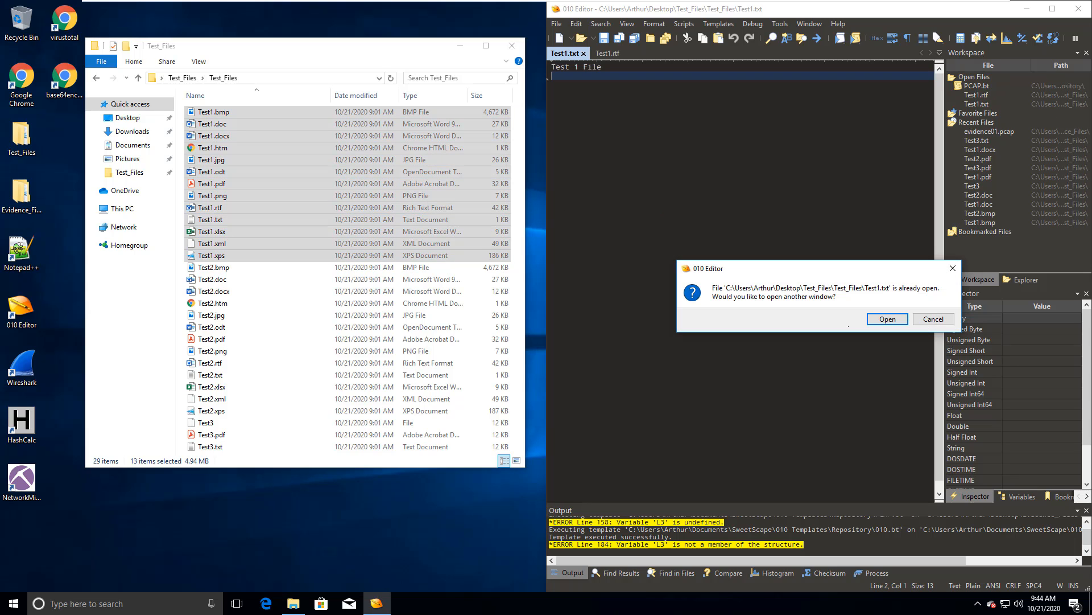
{"action": "left_click", "coordinate": [888, 319]}
{"action": "left_click", "coordinate": [785, 280]}
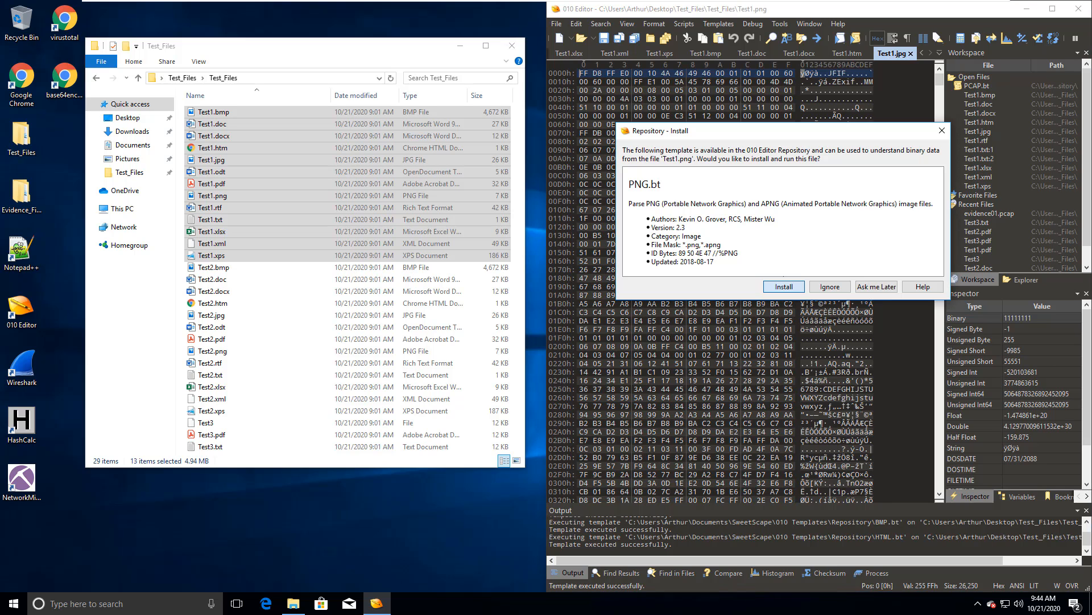
{"action": "left_click", "coordinate": [785, 286]}
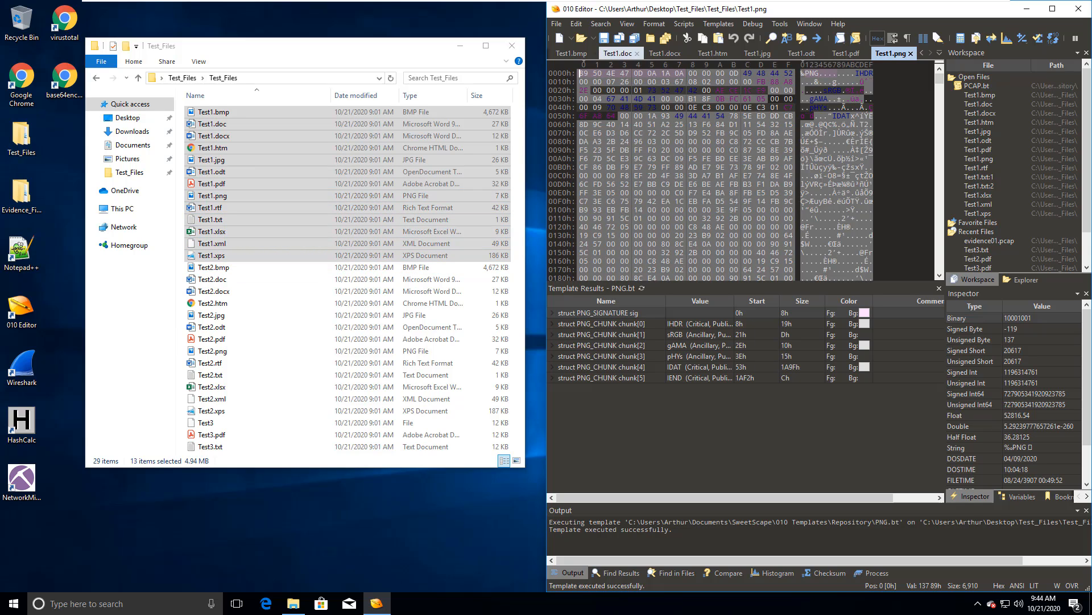
- Close Test1.bmp, Test1.xps and Test1.xml in the hex editor
{"action": "left_click", "coordinate": [572, 53]}
{"action": "left_click", "coordinate": [593, 54]}
{"action": "left_click", "coordinate": [592, 54]}
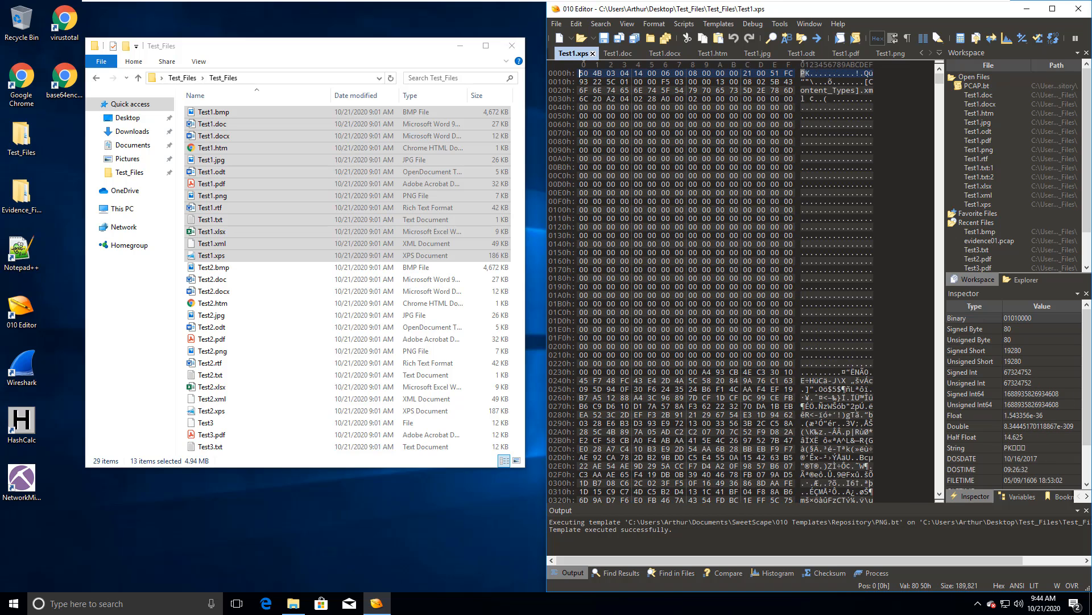
{"action": "left_click", "coordinate": [593, 53]}
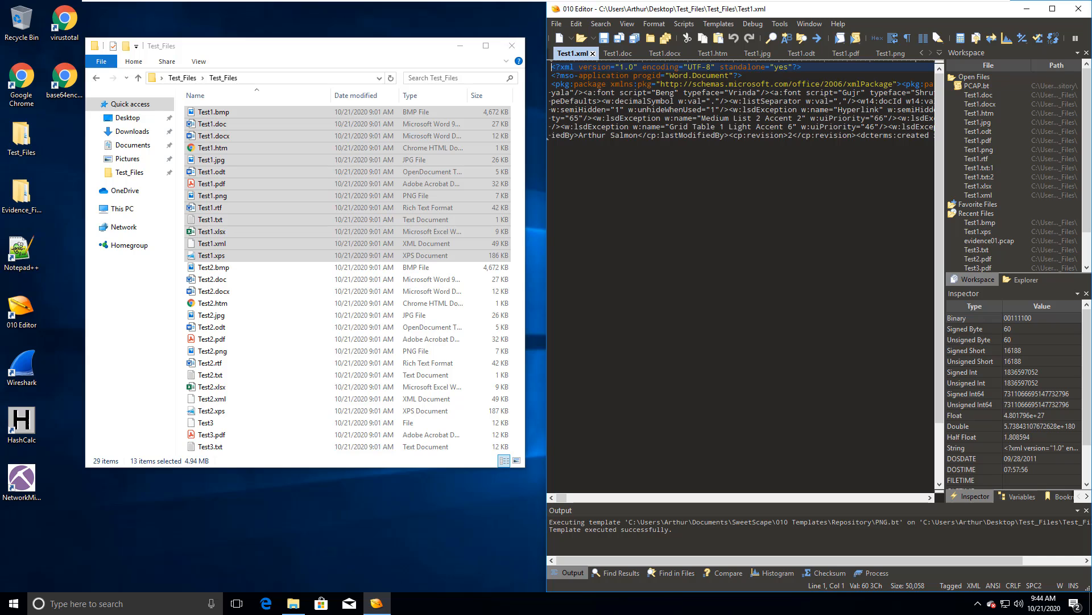
{"action": "left_click", "coordinate": [593, 54]}
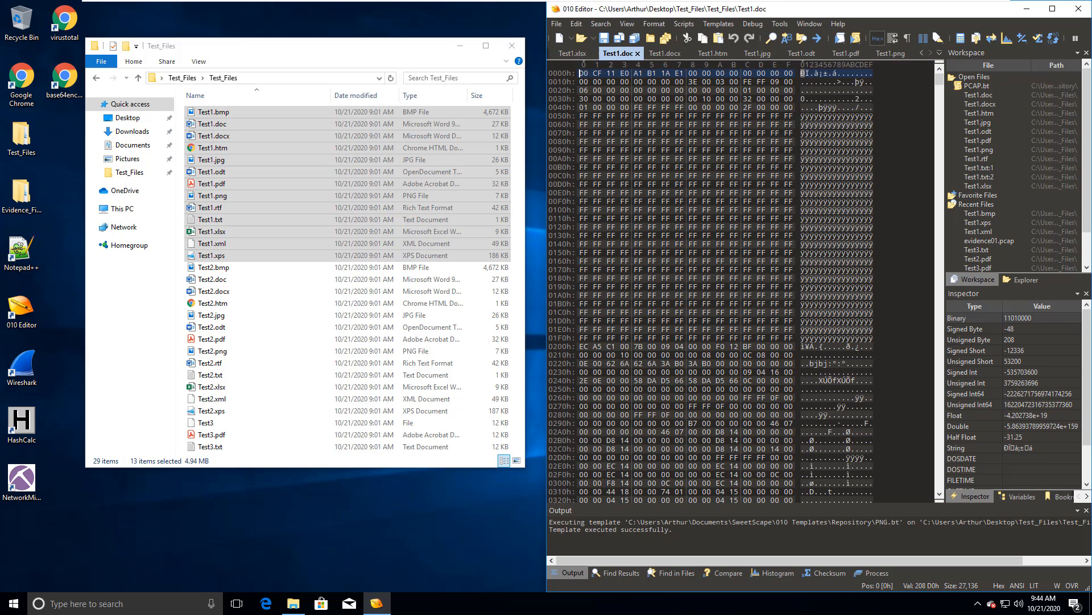
- Show Test1.xlsx in the hex editor and select its first four bytes, 50 4B 03 04
{"action": "left_click", "coordinate": [593, 54]}
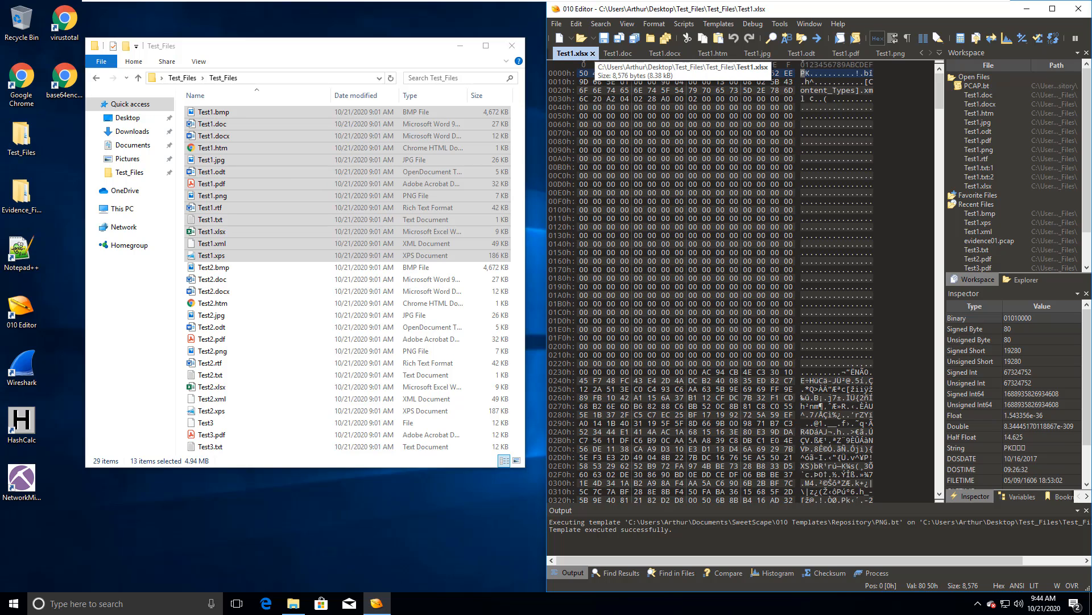
{"action": "left_click", "coordinate": [608, 124]}
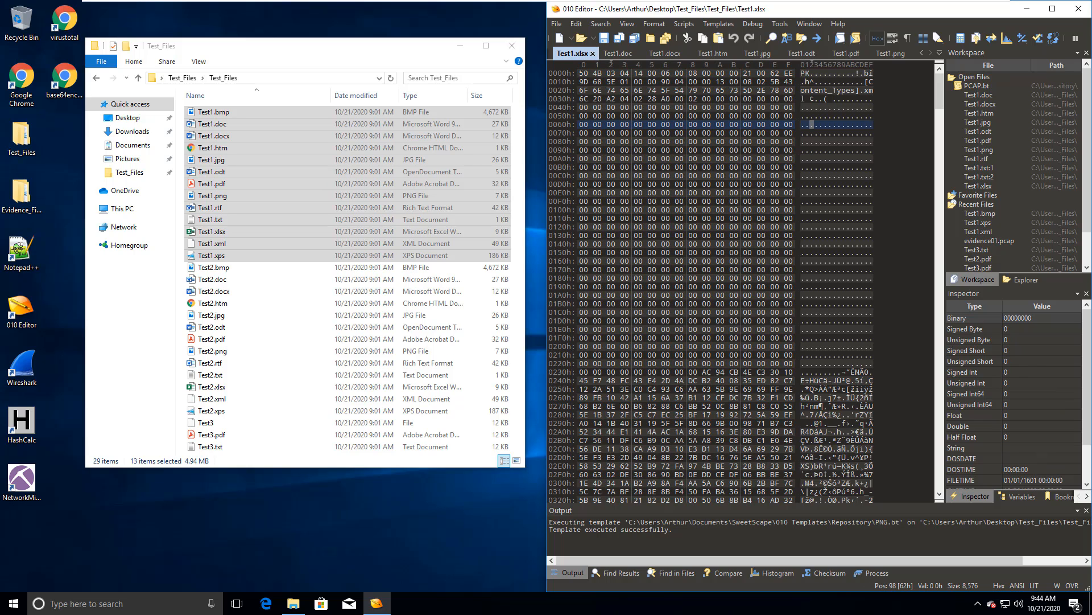
{"action": "left_click_drag", "start_coordinate": [582, 73], "coordinate": [637, 65]}
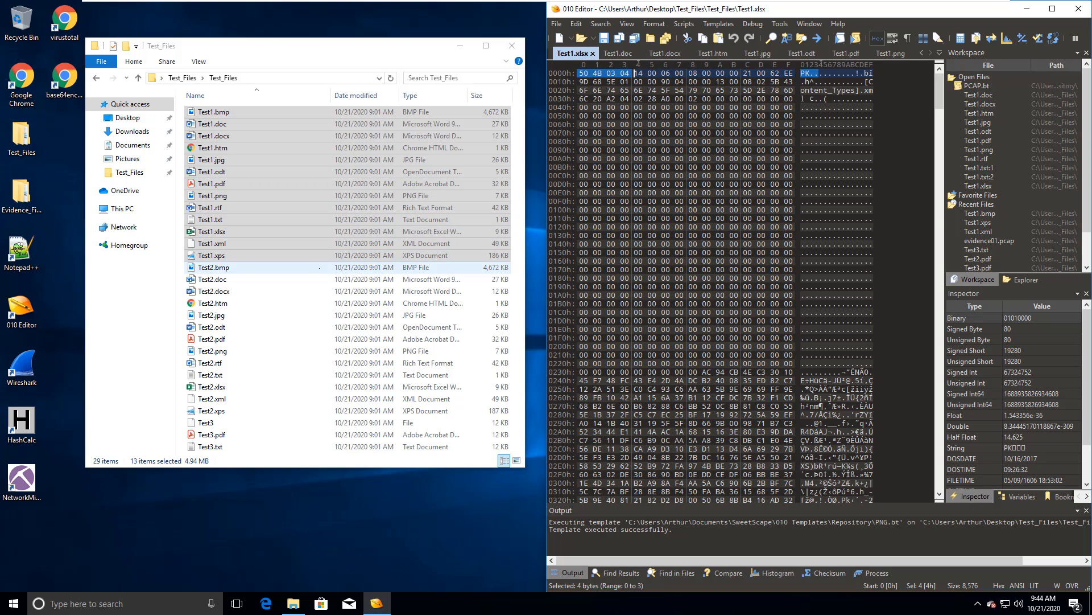
- Open Test1.xlsx from the Test_Files folder in Excel to view its contents, and close the workbook
{"action": "left_click", "coordinate": [216, 231]}
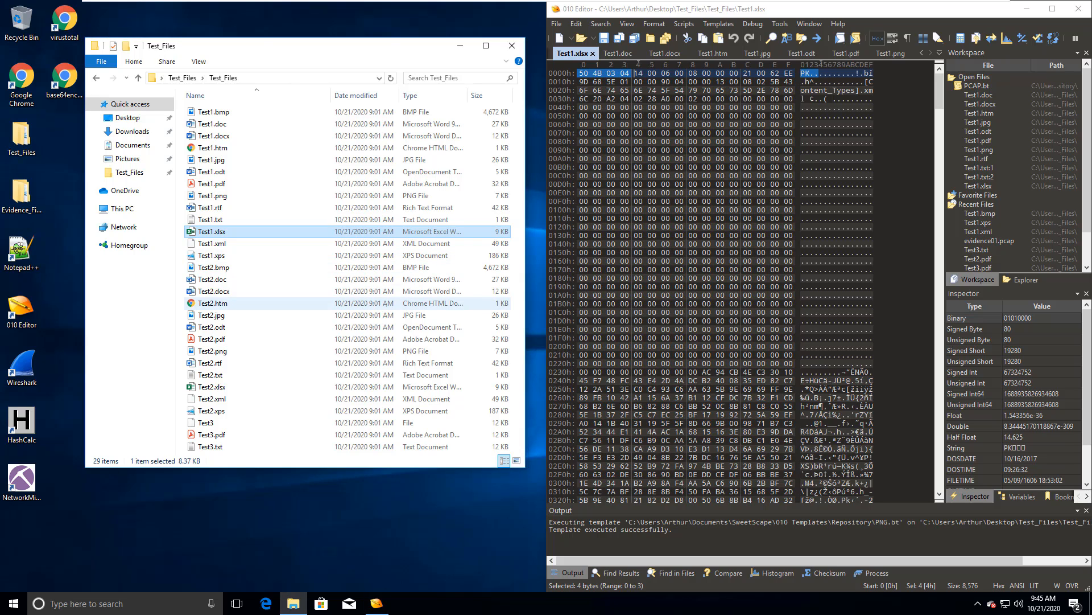
{"action": "key", "text": "Return"}
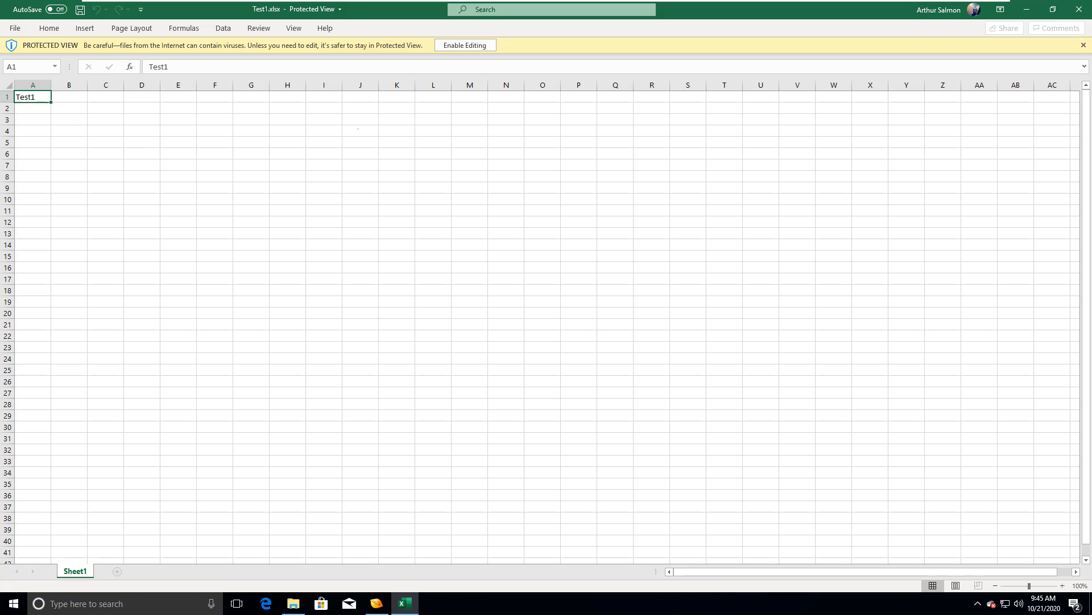
{"action": "left_click", "coordinate": [1079, 9]}
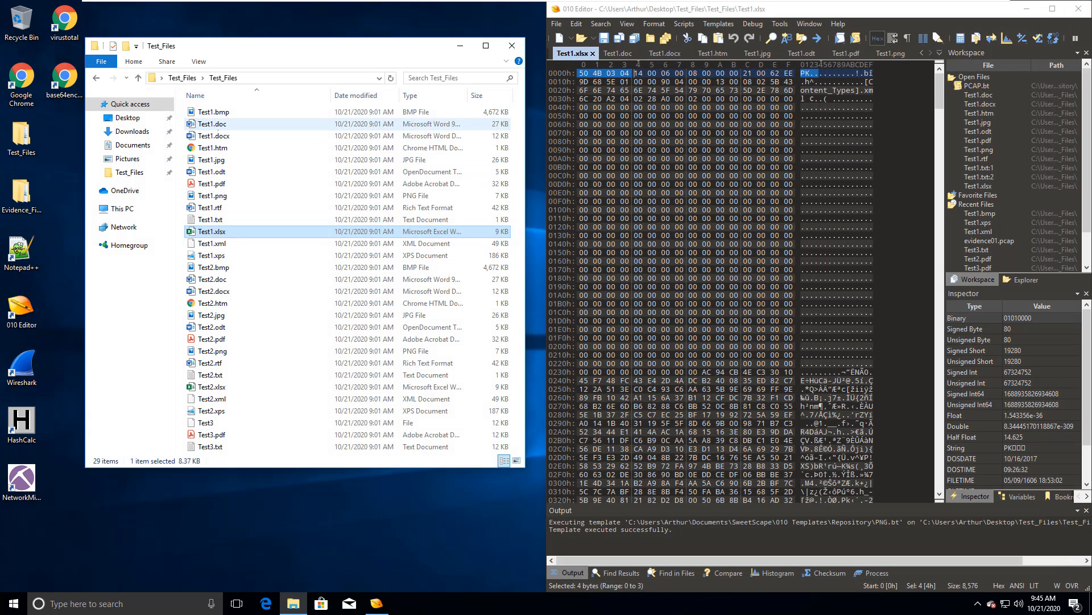
- Select Test1.docx in the Test_Files folder, and close Test1.doc and the duplicate Test1.txt window in the hex editor
{"action": "left_click_drag", "start_coordinate": [214, 135], "coordinate": [376, 143]}
{"action": "left_click", "coordinate": [619, 53]}
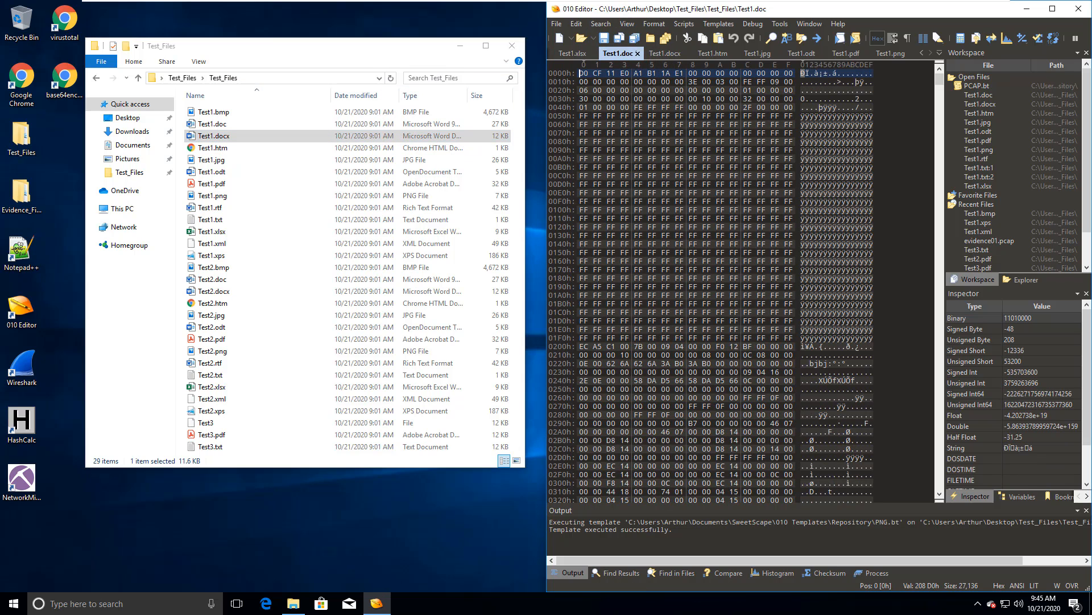
{"action": "left_click", "coordinate": [638, 53]}
{"action": "left_click", "coordinate": [571, 53]}
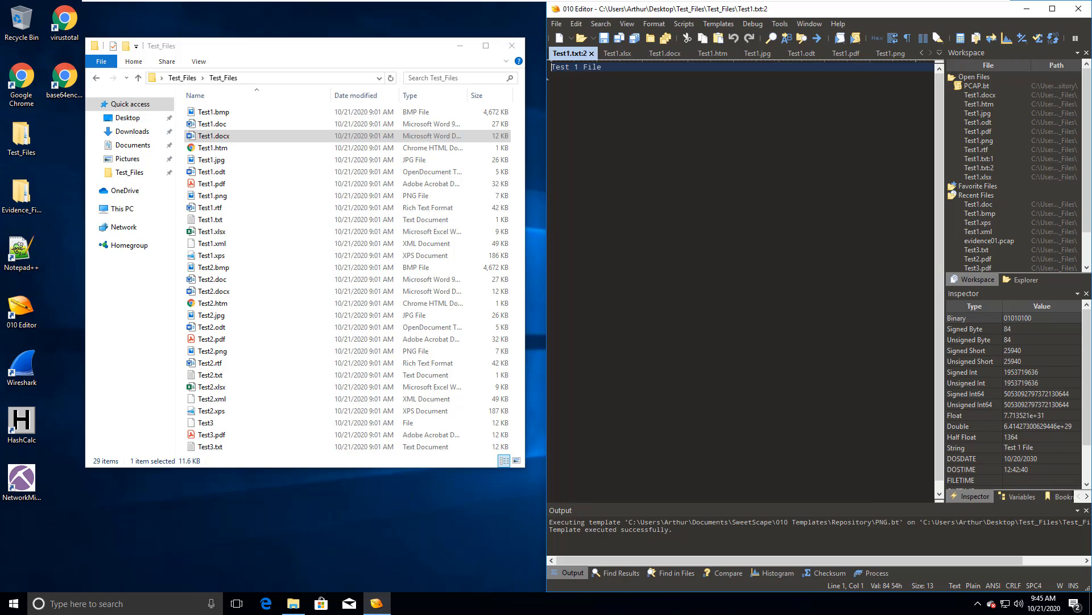
{"action": "left_click", "coordinate": [591, 53]}
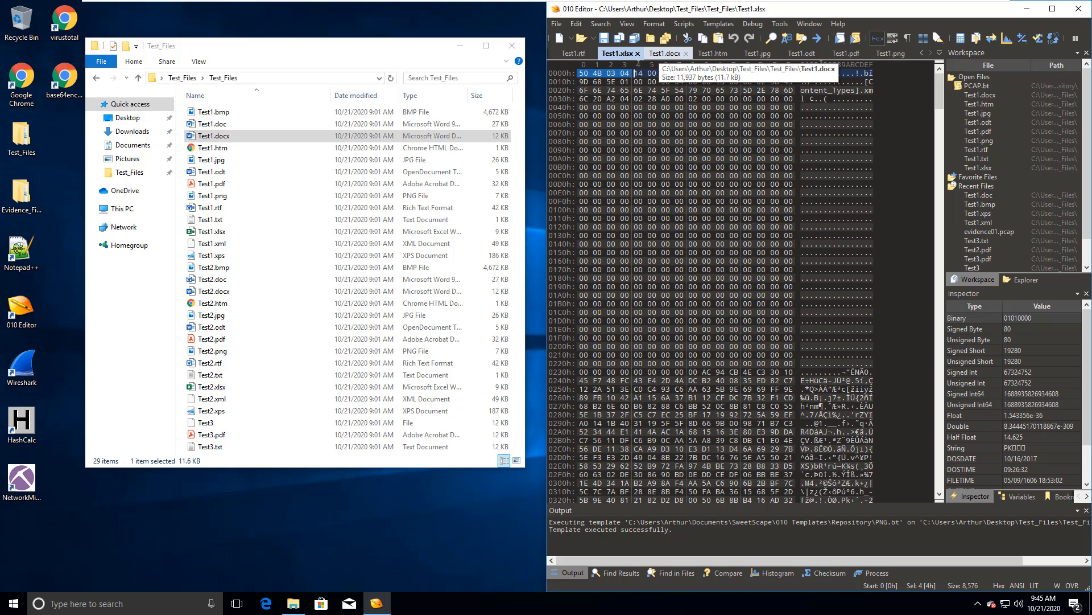
- Compare the headers of Test1.xlsx and Test1.docx, selecting the first 14 bytes of the former and first 13 of the latter
{"action": "left_click", "coordinate": [664, 53]}
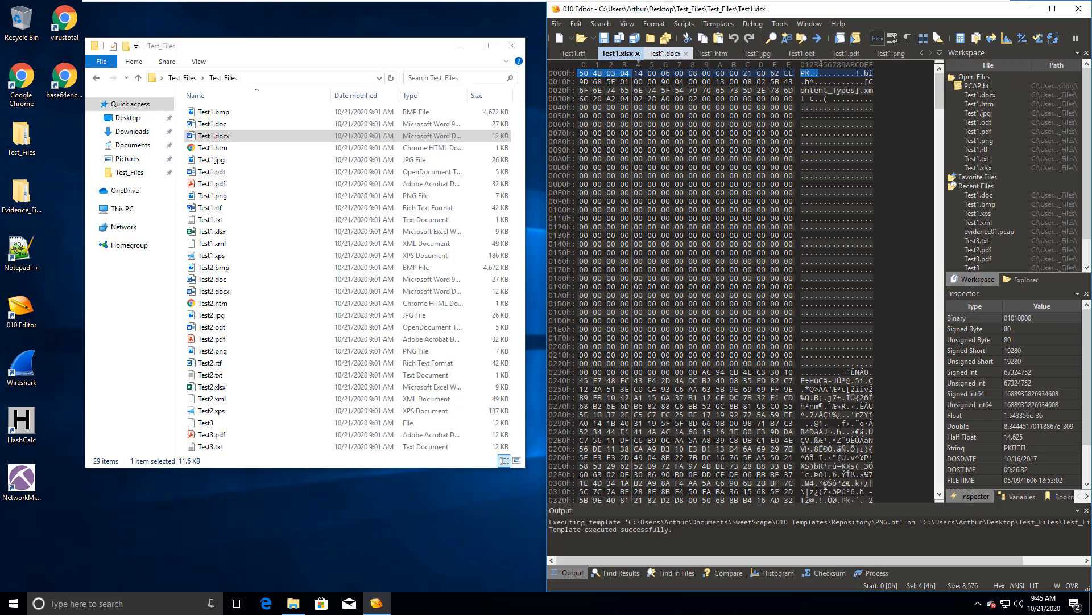
{"action": "left_click", "coordinate": [618, 53]}
{"action": "left_click", "coordinate": [665, 53]}
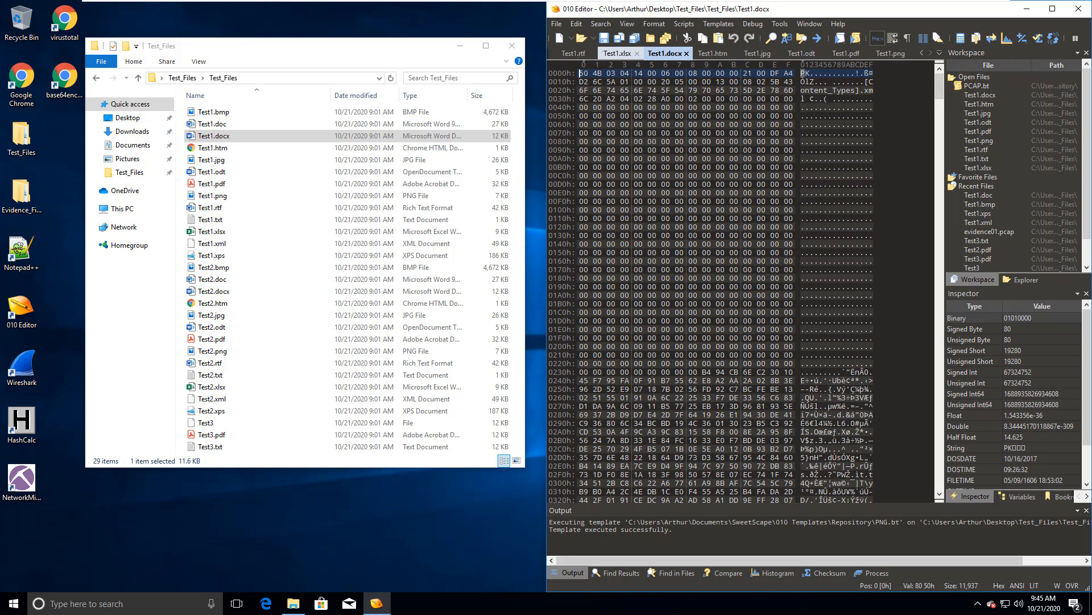
{"action": "left_click", "coordinate": [618, 53]}
{"action": "left_click_drag", "start_coordinate": [584, 73], "coordinate": [772, 73]}
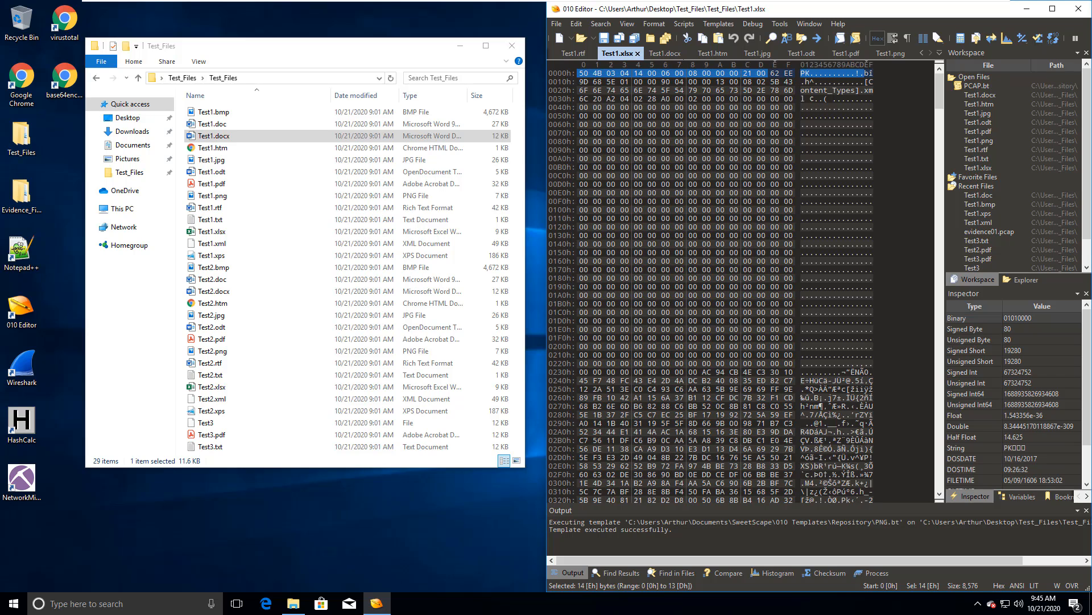
{"action": "left_click", "coordinate": [664, 53]}
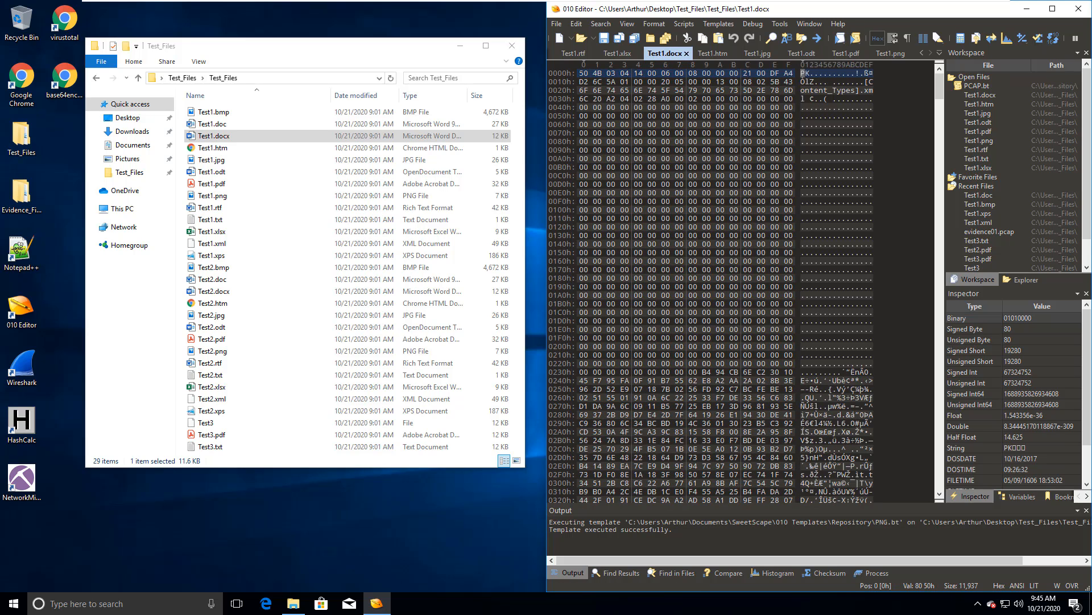
{"action": "left_click_drag", "start_coordinate": [583, 73], "coordinate": [757, 73]}
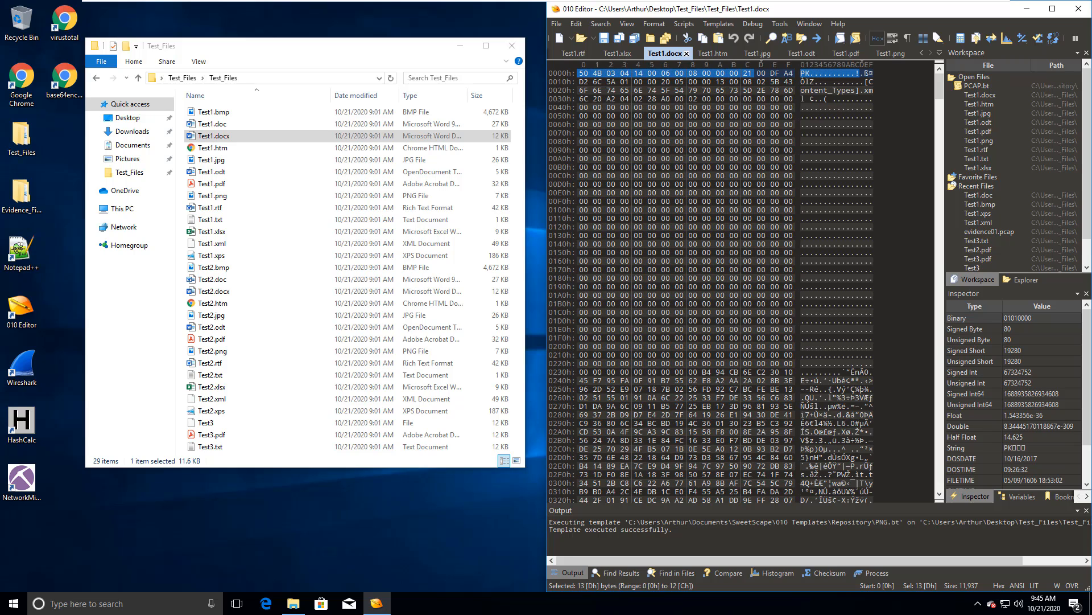
- Select the byte at offset 14 in Test1.xlsx, compare it with Test1.docx, and select the first 48 bytes of Test1.xlsx
{"action": "left_click", "coordinate": [617, 53]}
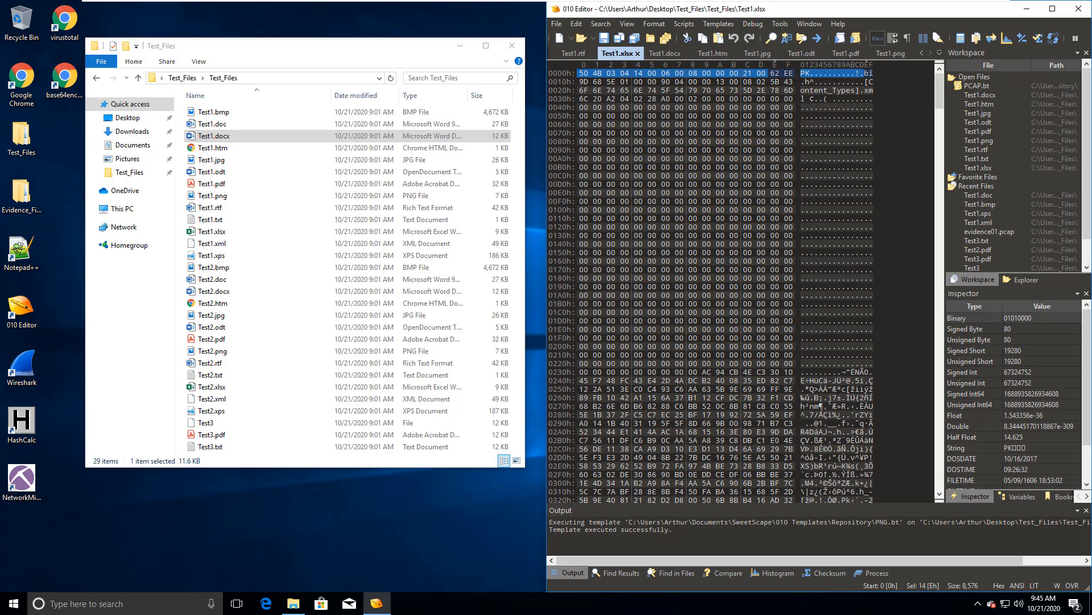
{"action": "left_click", "coordinate": [772, 72]}
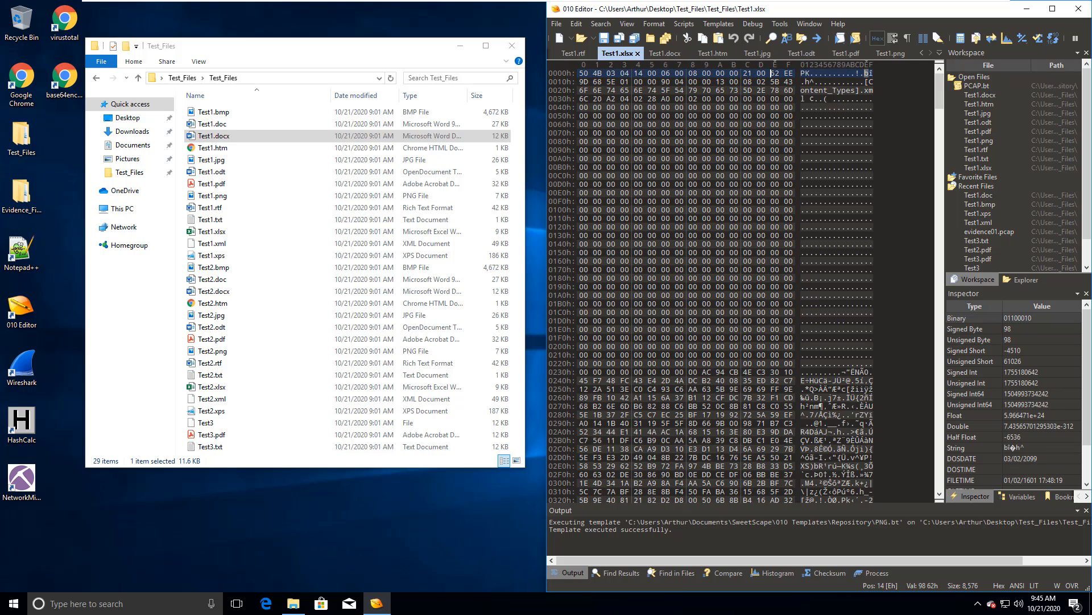
{"action": "left_click_drag", "start_coordinate": [772, 73], "coordinate": [785, 73]}
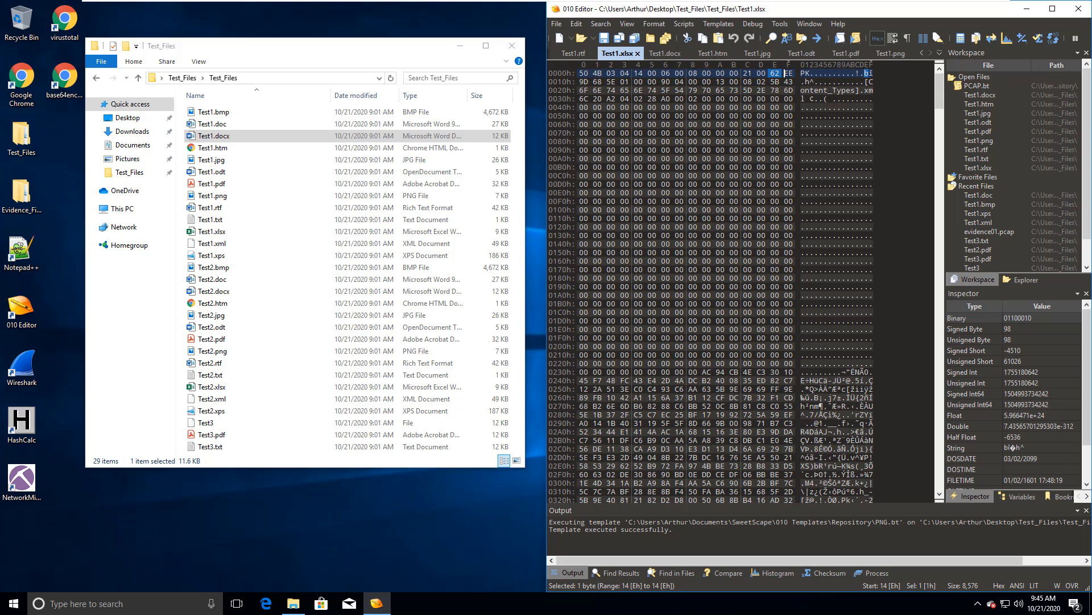
{"action": "left_click", "coordinate": [664, 53]}
{"action": "key", "text": "ctrl+Tab"}
{"action": "left_click_drag", "start_coordinate": [584, 73], "coordinate": [580, 99]}
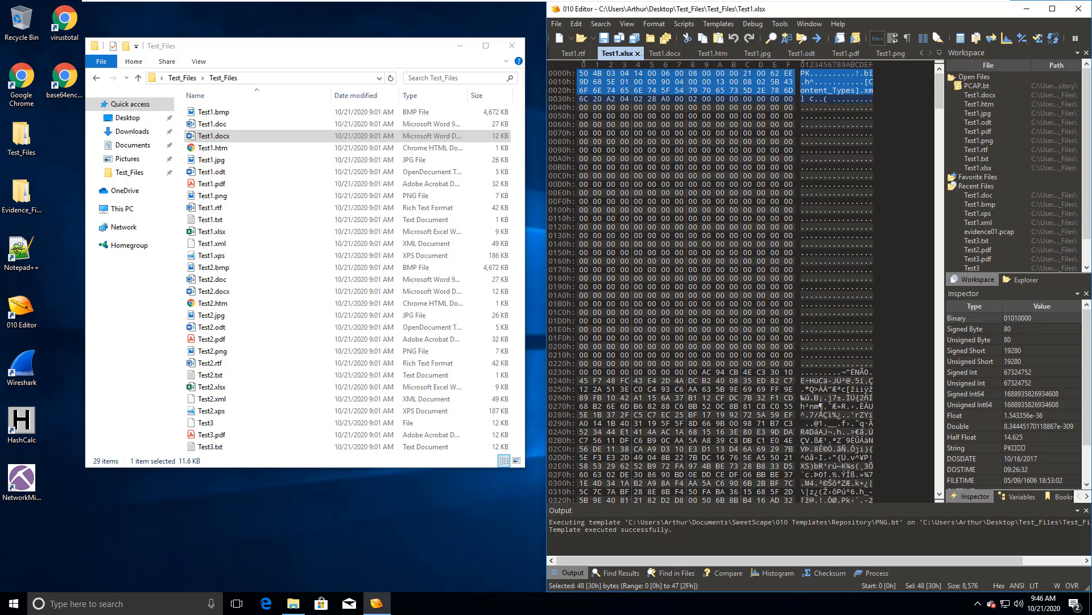
- Close Test1.xlsx and Test1.docx in the hex editor
{"action": "left_click", "coordinate": [660, 53]}
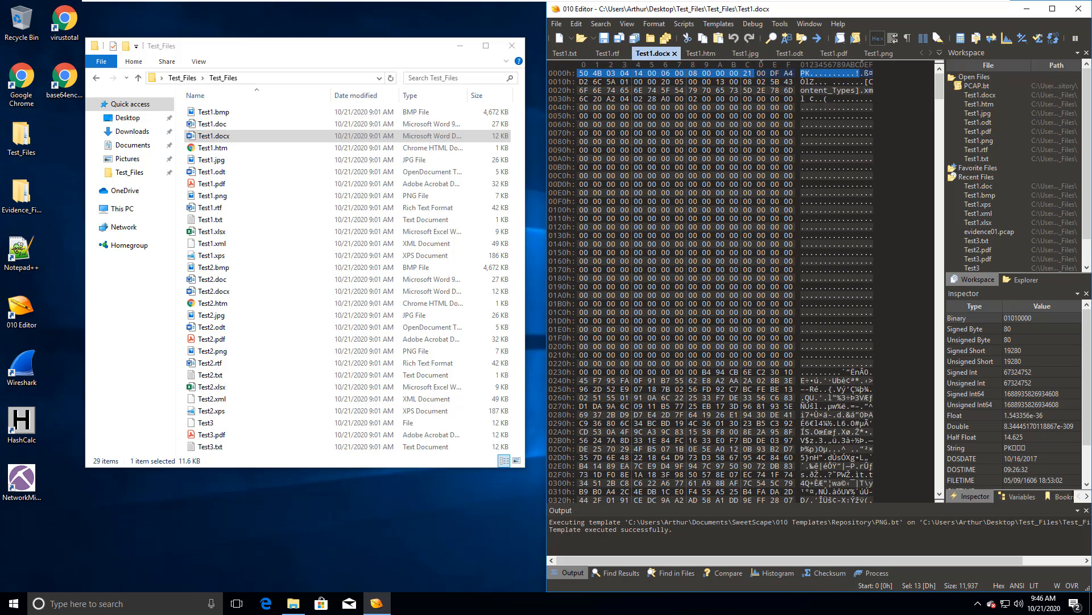
{"action": "key", "text": "ctrl+w"}
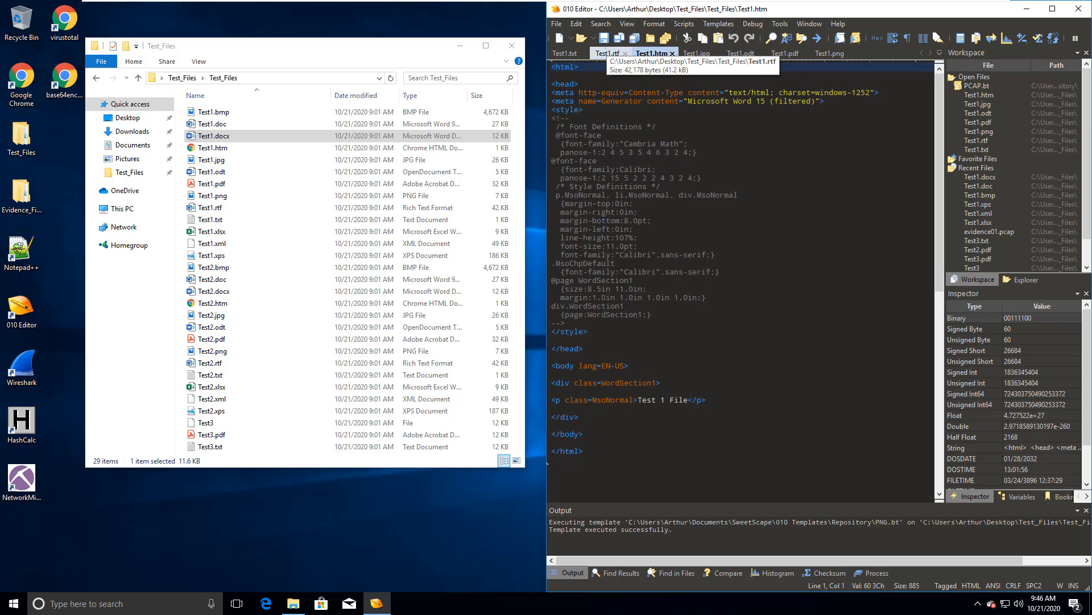
- Examine the contents of Test1.rtf from its header through the font and style tables
{"action": "left_click", "coordinate": [607, 53]}
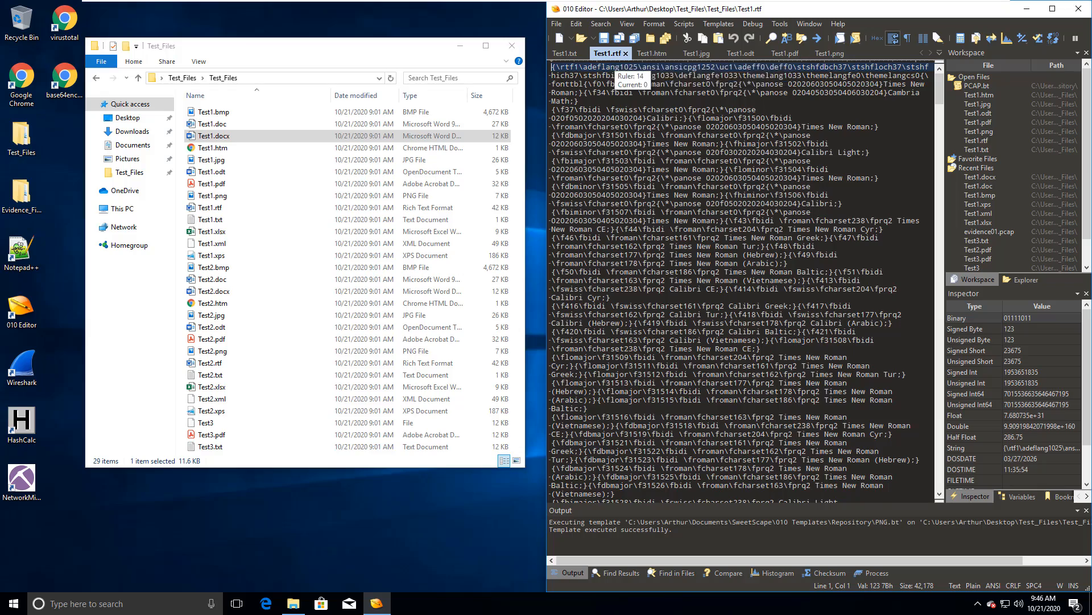
{"action": "scroll", "coordinate": [740, 284], "scroll_direction": "down", "scroll_amount": 7}
{"action": "scroll", "coordinate": [740, 285], "scroll_direction": "down", "scroll_amount": 15}
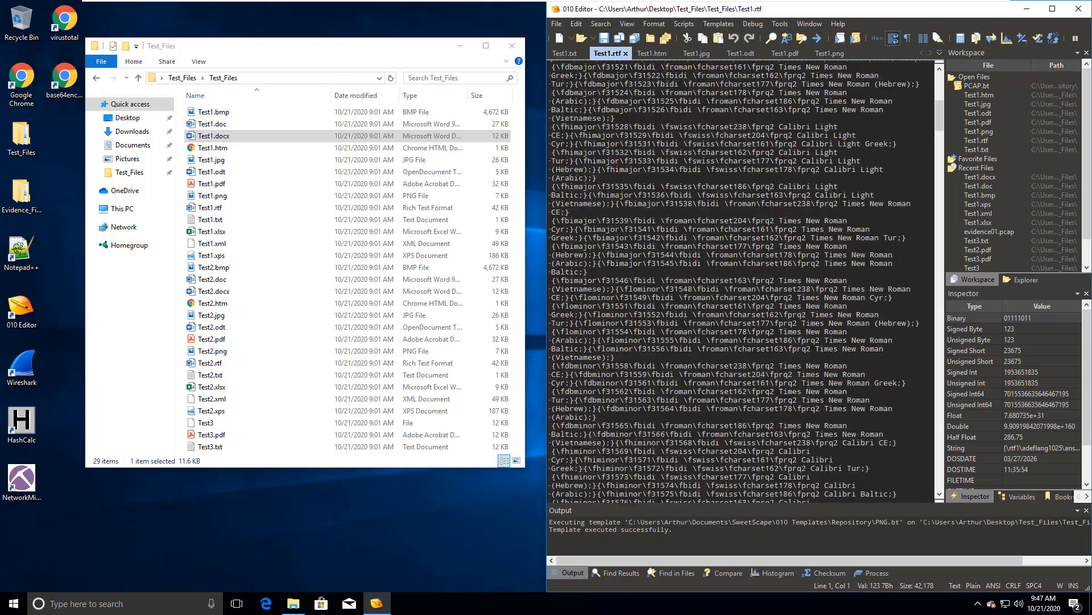
{"action": "scroll", "coordinate": [740, 284], "scroll_direction": "down", "scroll_amount": 5}
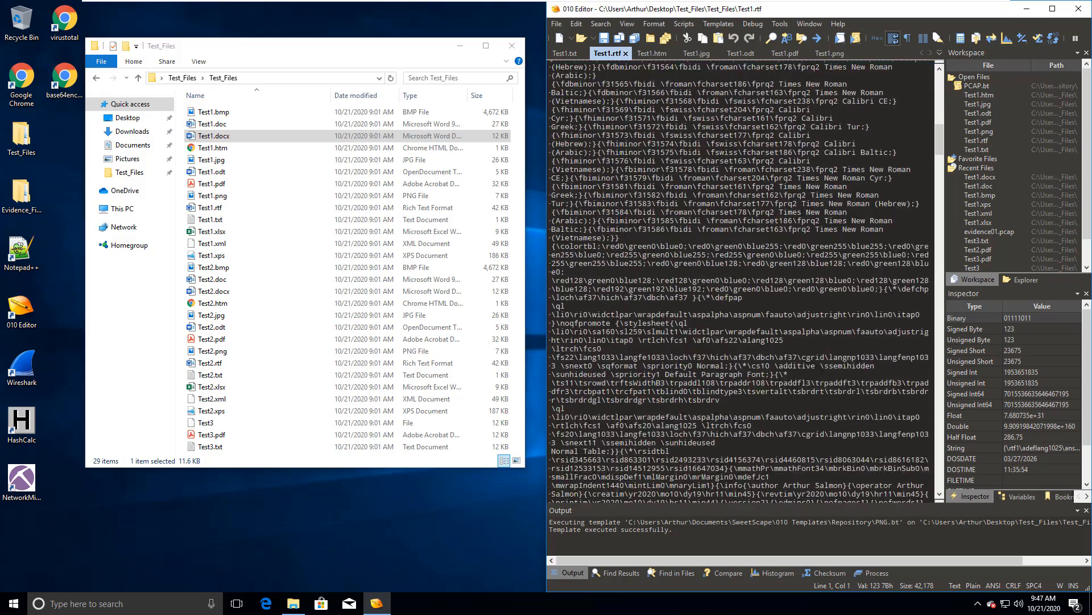
- Inspect the signature bytes of Test1.jpg, Test1.odt, Test1.pdf and Test1.png in turn
{"action": "left_click", "coordinate": [697, 53]}
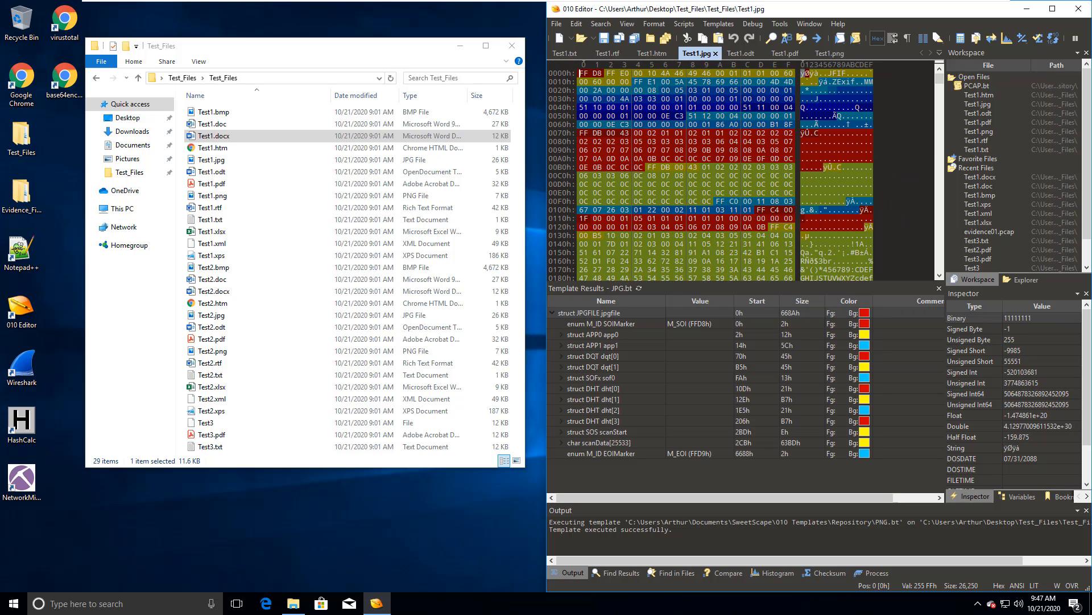
{"action": "left_click", "coordinate": [741, 53]}
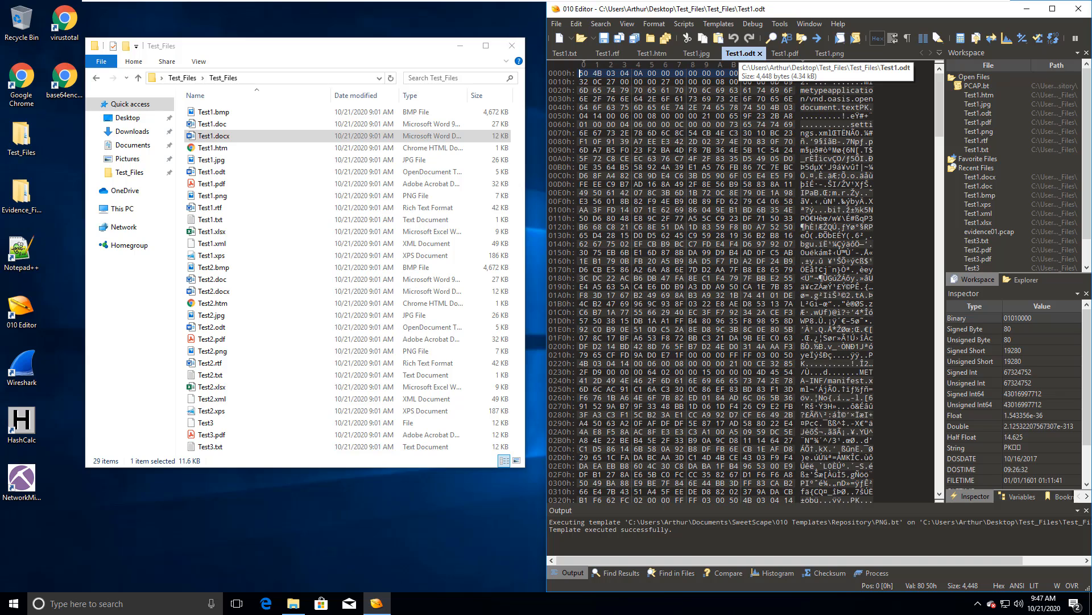
{"action": "left_click", "coordinate": [785, 52]}
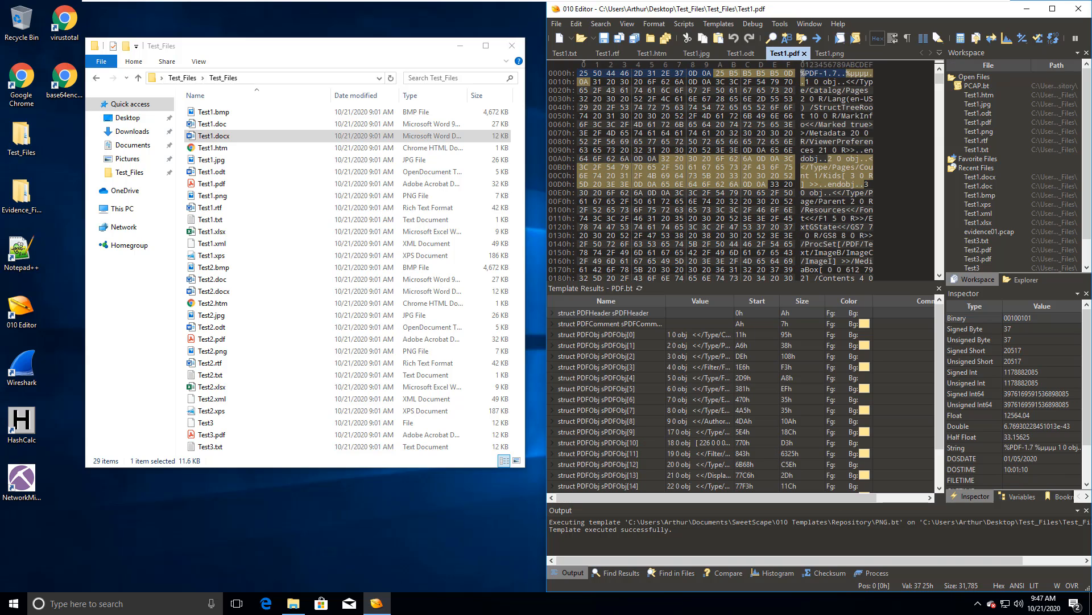
{"action": "left_click", "coordinate": [829, 53]}
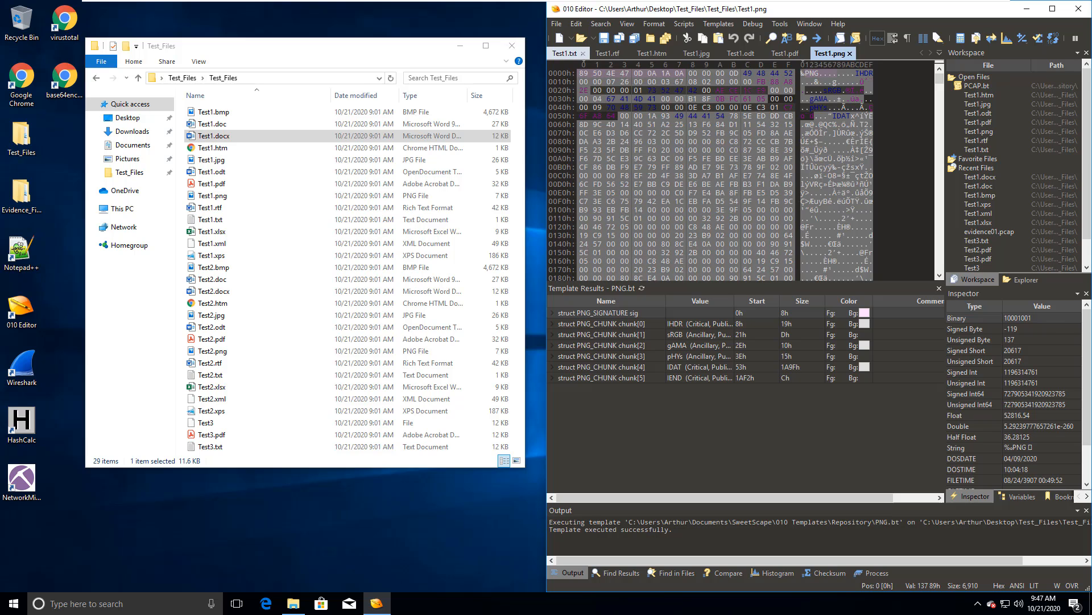
- Close all open Test1 files, from Test1.txt through Test1.png, and the floating PCAP.bt template window
{"action": "left_click", "coordinate": [565, 53]}
{"action": "key", "text": "ctrl+F4"}
{"action": "key", "text": "ctrl+F4"}
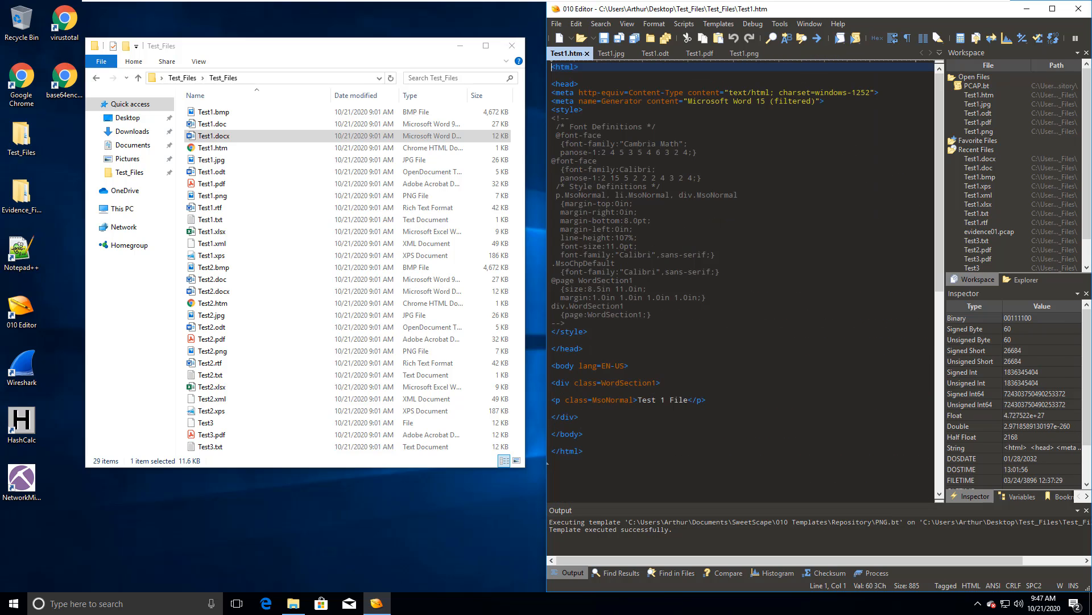
{"action": "key", "text": "ctrl+F4"}
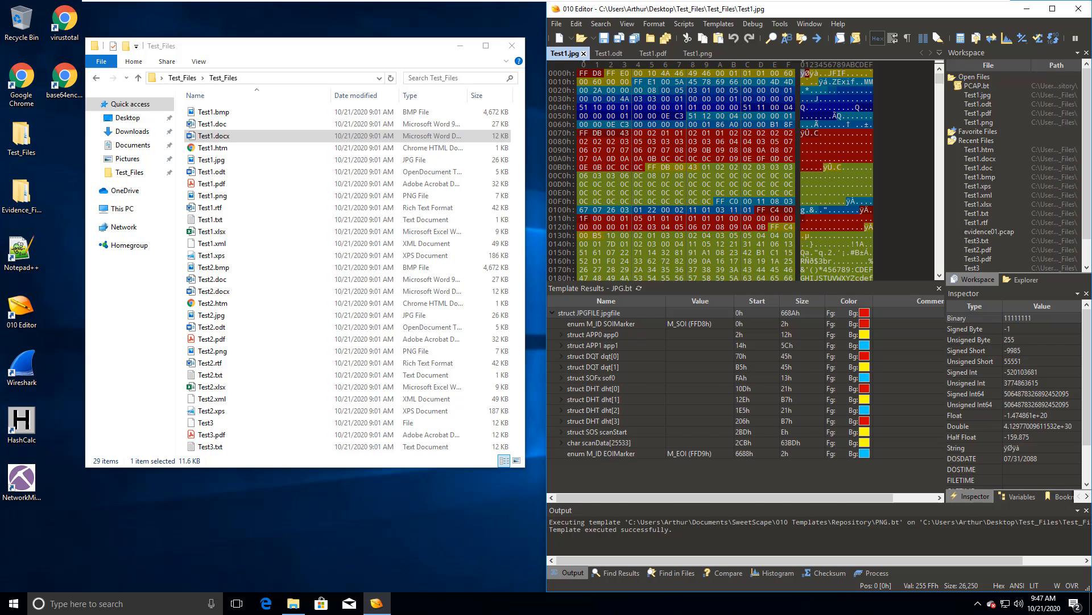
{"action": "key", "text": "ctrl+F4"}
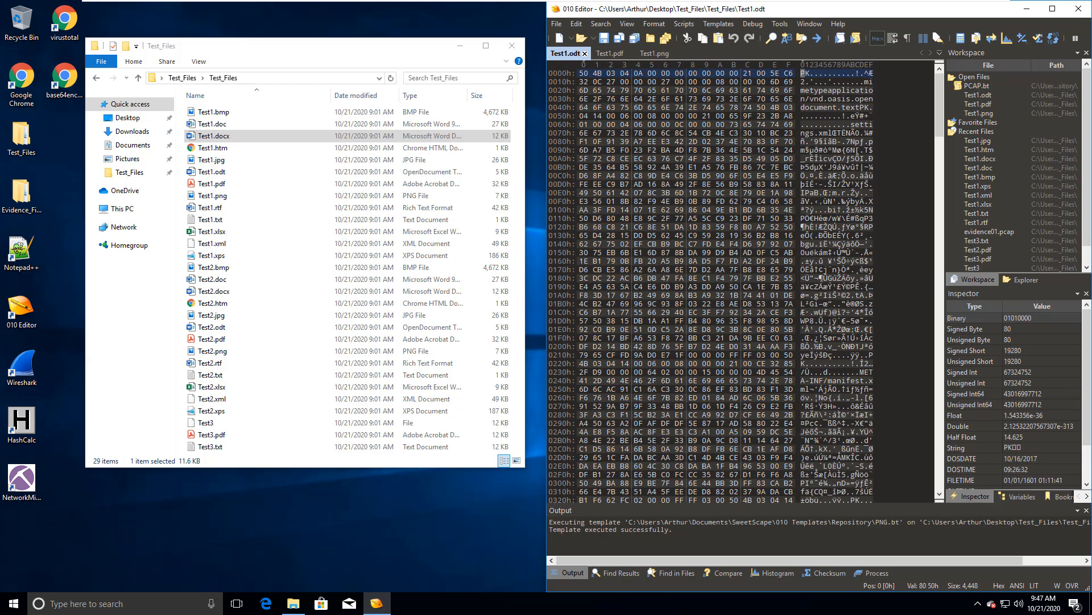
{"action": "key", "text": "ctrl+F4"}
{"action": "key", "text": "ctrl+F4"}
{"action": "key", "text": "ctrl+F4"}
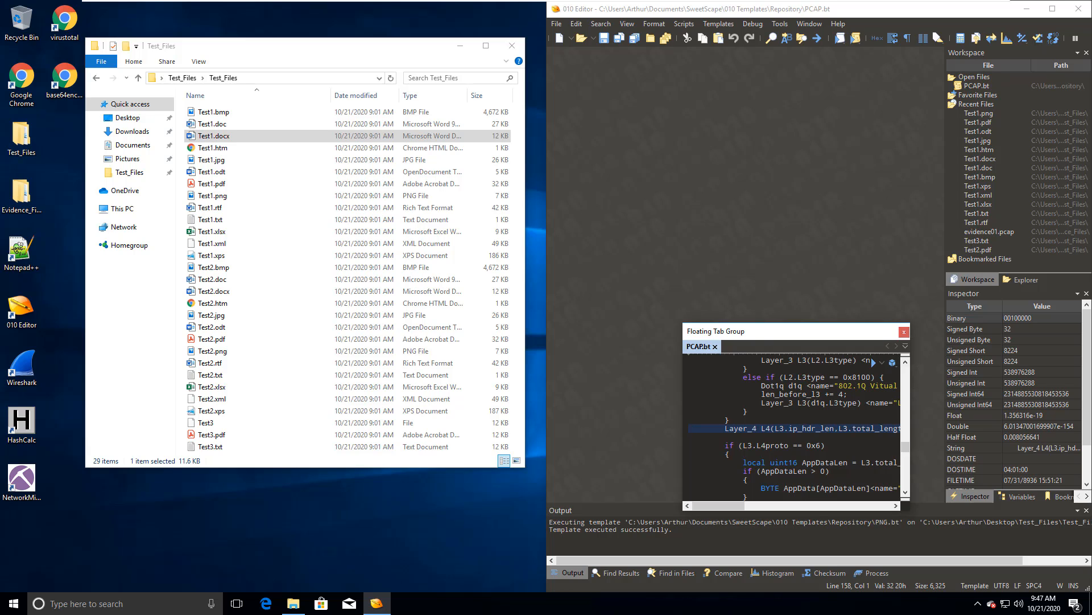
{"action": "key", "text": "ctrl+F4"}
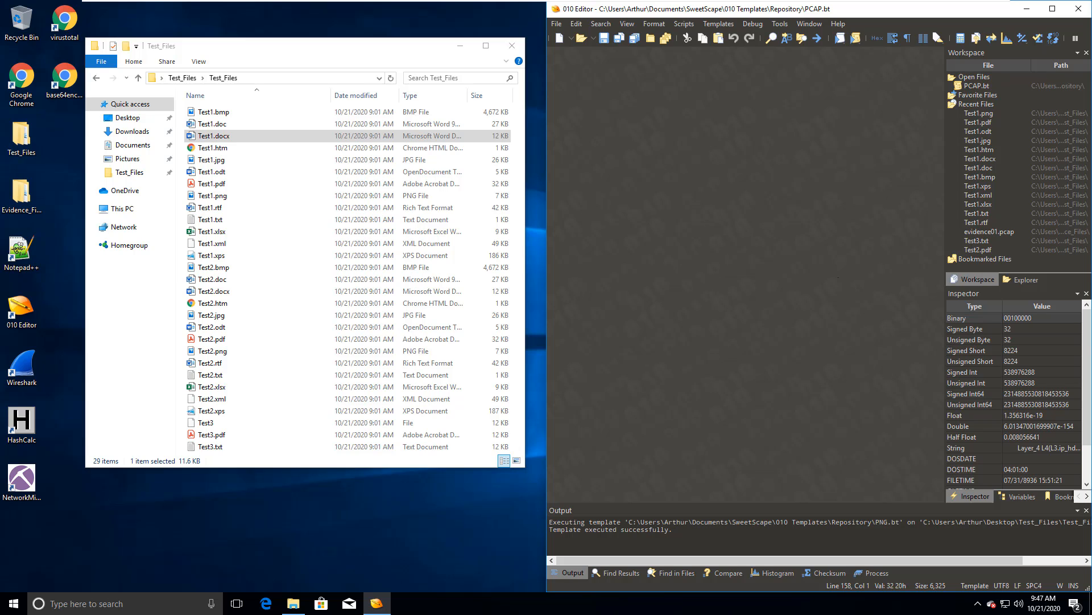
- Select Test3, Test3.pdf and Test3.txt together in the Test_Files folder
{"action": "left_click_drag", "start_coordinate": [520, 421], "coordinate": [485, 449]}
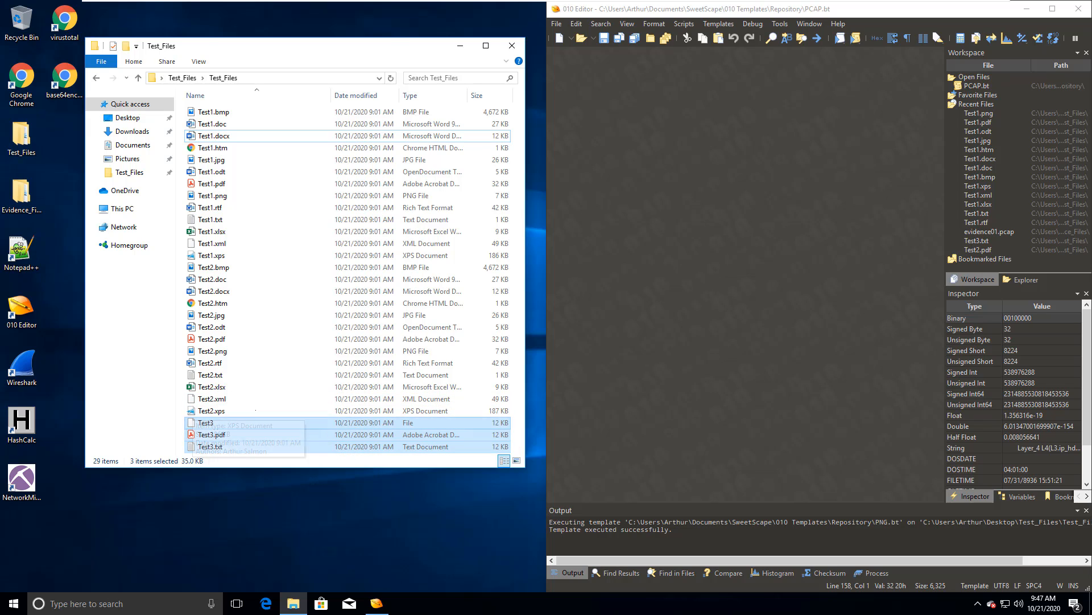